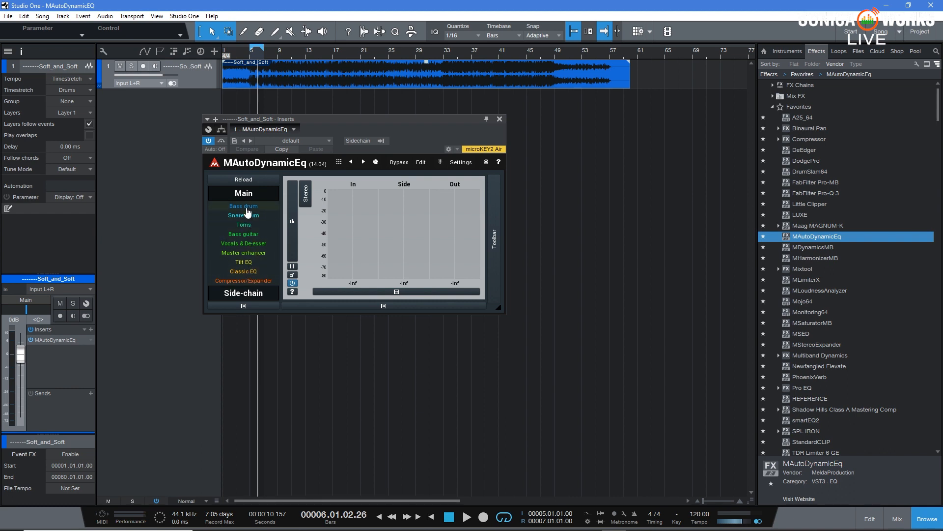
# - Open the edit view of MAutoDynamicEq and place the playback cursor at bar 3
pyautogui.click(421, 162)
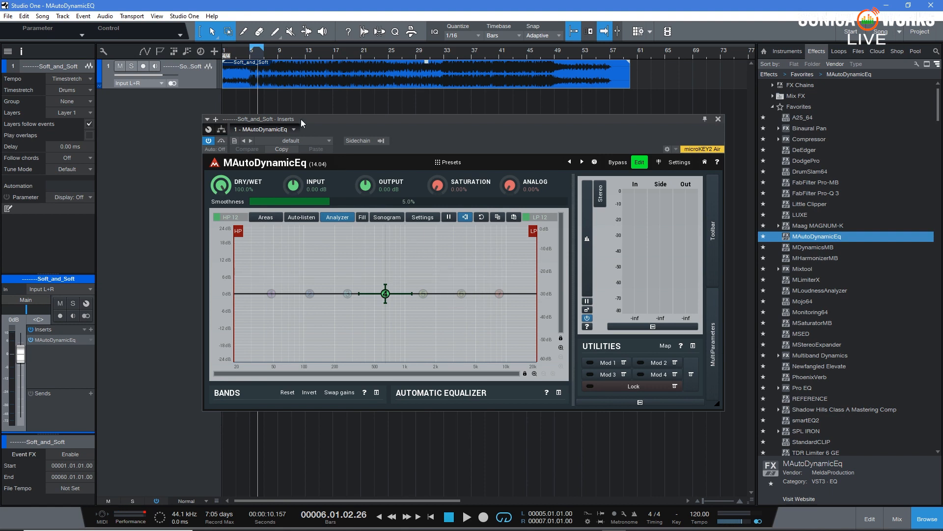
pyautogui.click(236, 54)
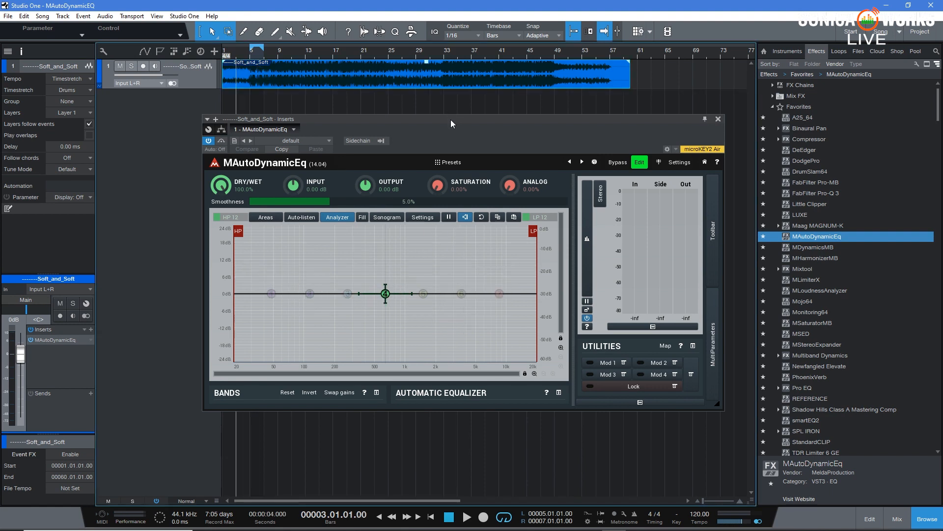
pyautogui.moveTo(450, 119); pyautogui.dragTo(451, 116)
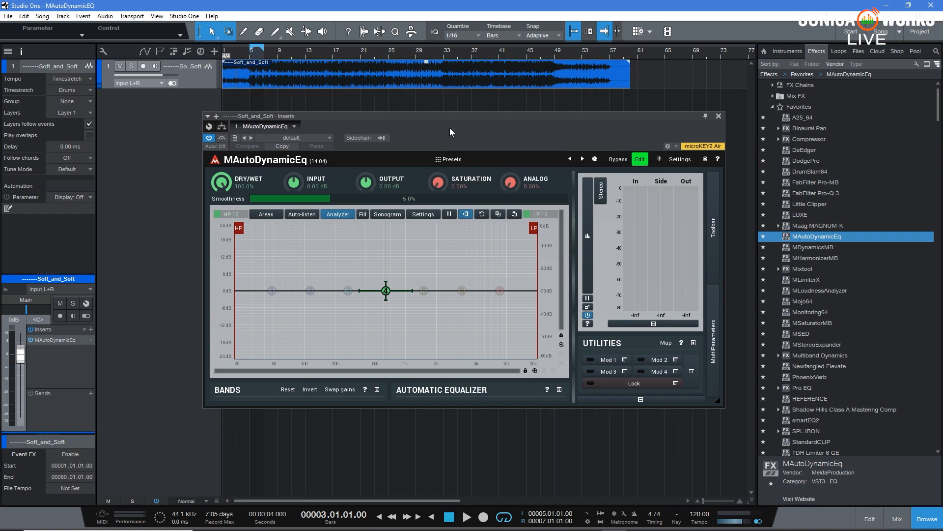
# - Play the track and move the loop range to bars 9 through 11, then stop playback
pyautogui.press('space')
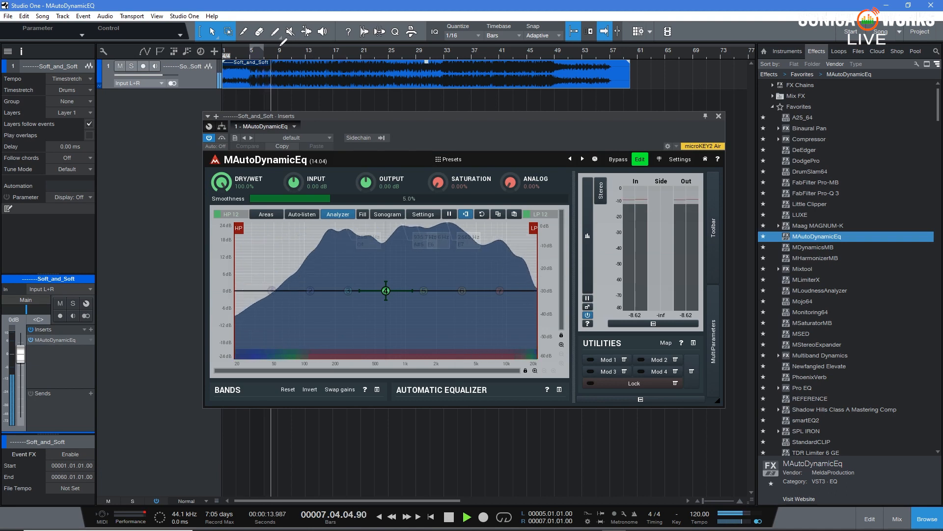
pyautogui.moveTo(284, 46); pyautogui.dragTo(291, 46)
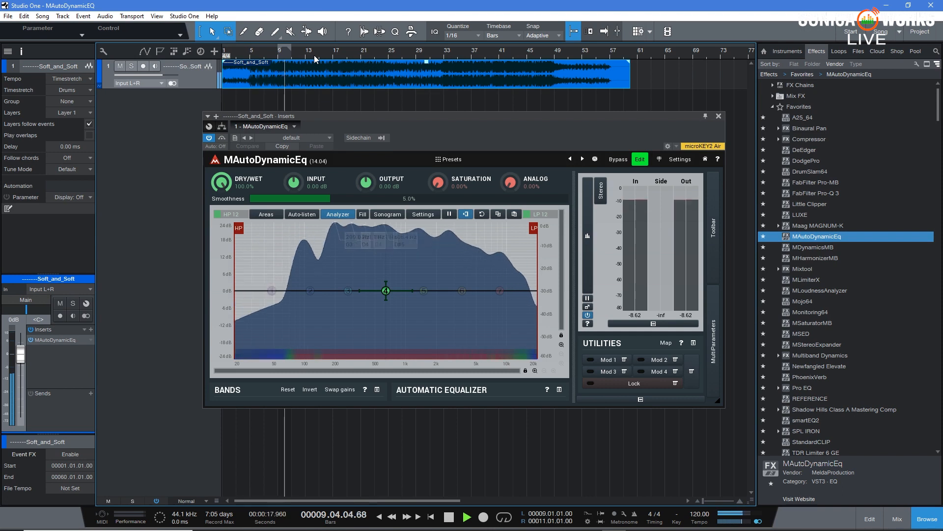
pyautogui.press('space')
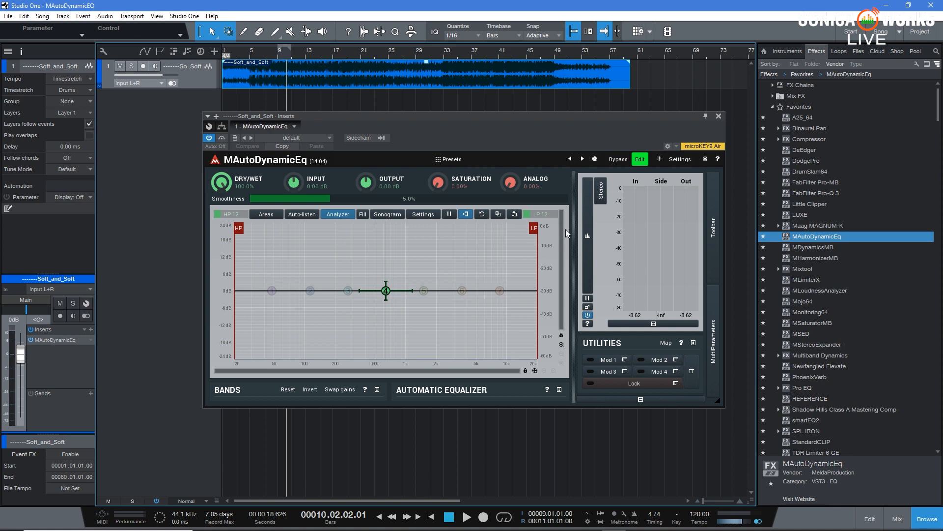
# - Look over the plugin's general settings and the Analyzer settings, closing each window without changes
pyautogui.moveTo(719, 401); pyautogui.dragTo(679, 384)
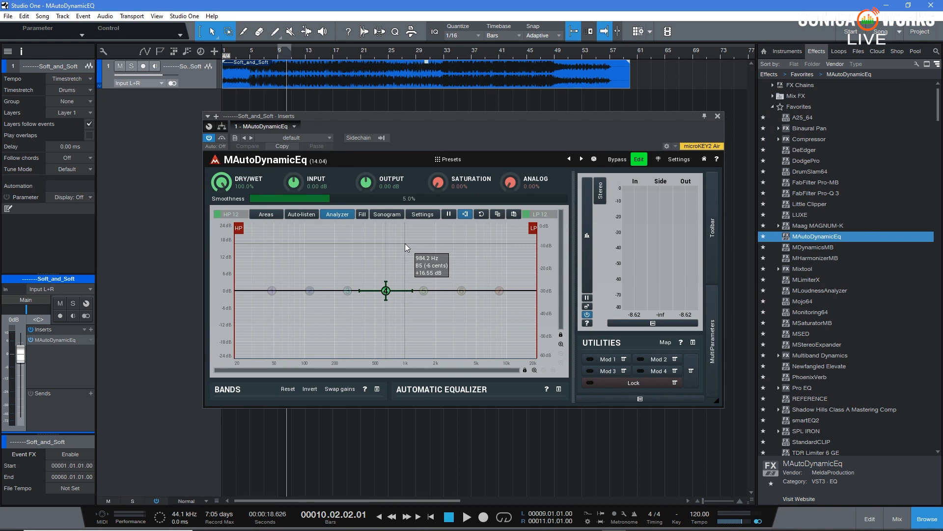
pyautogui.click(685, 159)
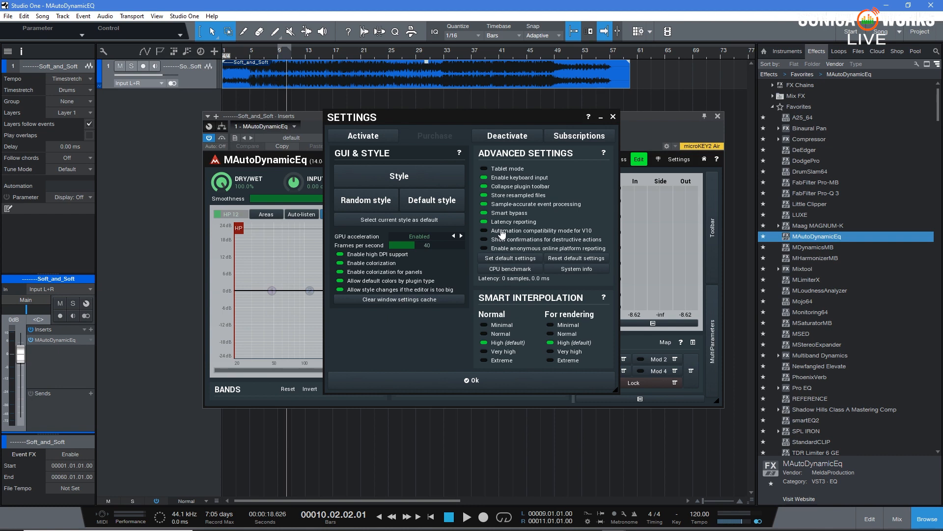
pyautogui.click(612, 118)
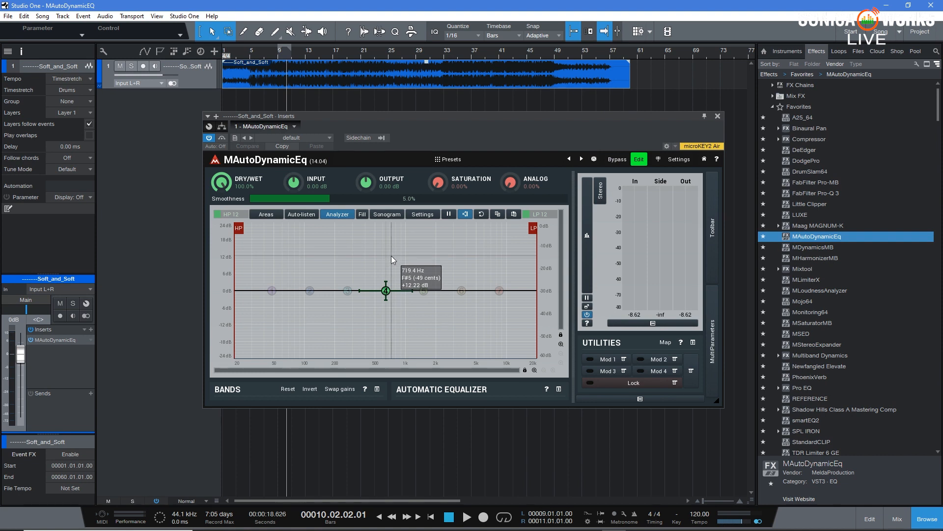
pyautogui.click(427, 215)
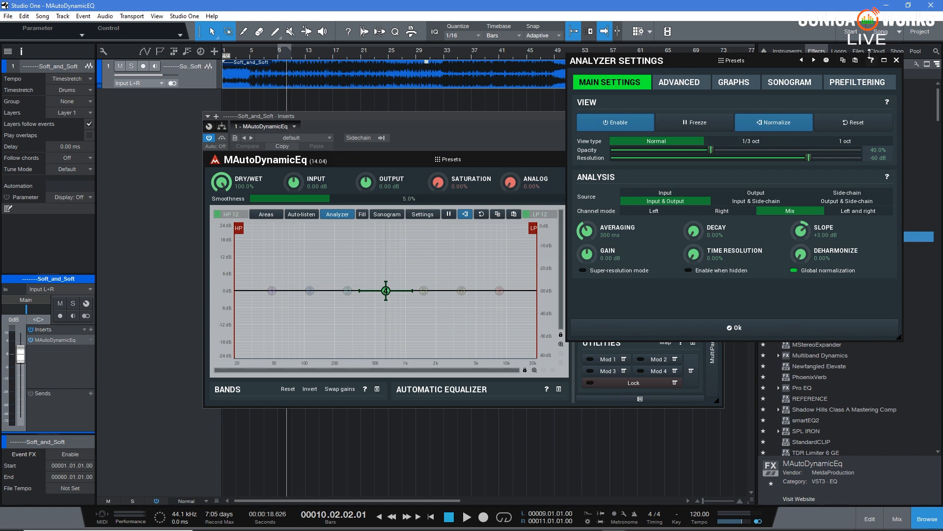
pyautogui.click(896, 60)
# - Toggle the analyzer's normalization during playback to compare the spectrum displays, leaving normalization off
pyautogui.click(465, 215)
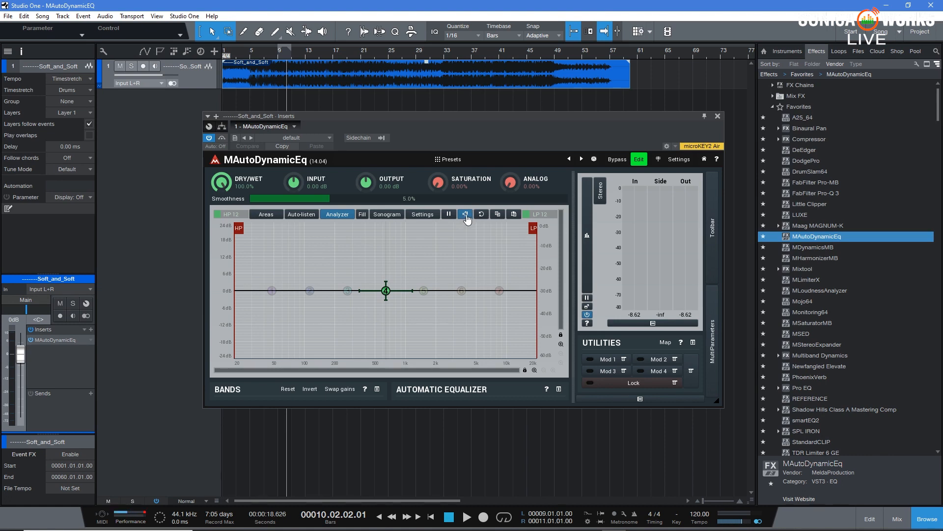
pyautogui.click(468, 219)
pyautogui.press('space')
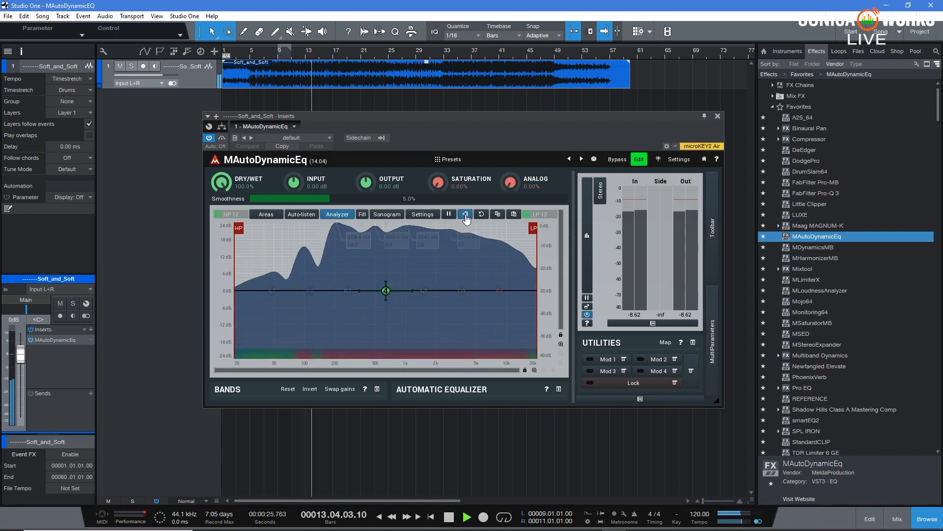
pyautogui.press('space')
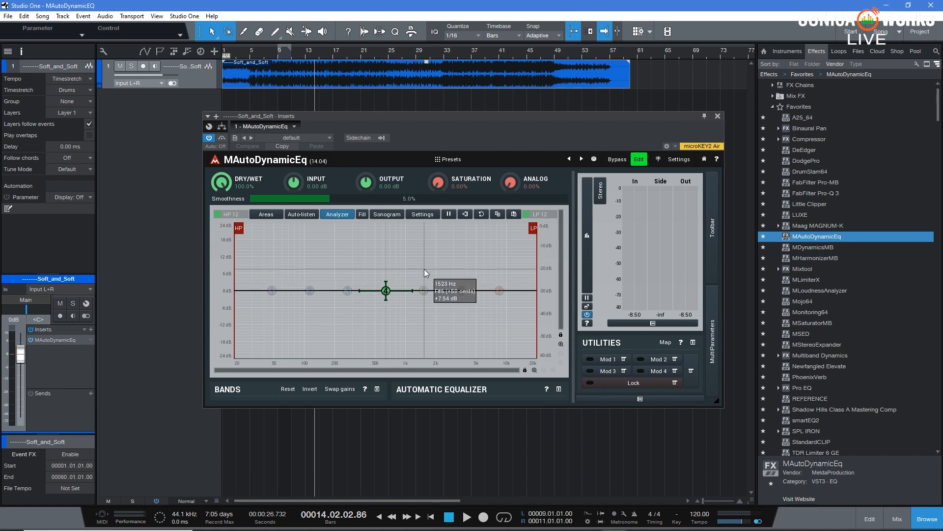
# - Keep Dry/Wet at 100% and expand the Automatic Equalizer section
pyautogui.moveTo(221, 182)
pyautogui.mouseDown()
pyautogui.moveTo(221, 193)
pyautogui.moveTo(221, 183)
pyautogui.mouseUp()
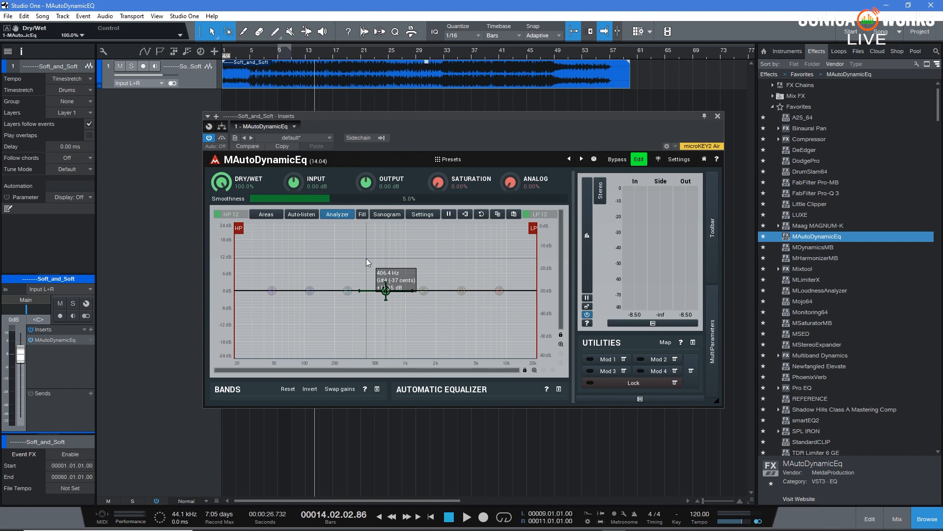
pyautogui.click(558, 389)
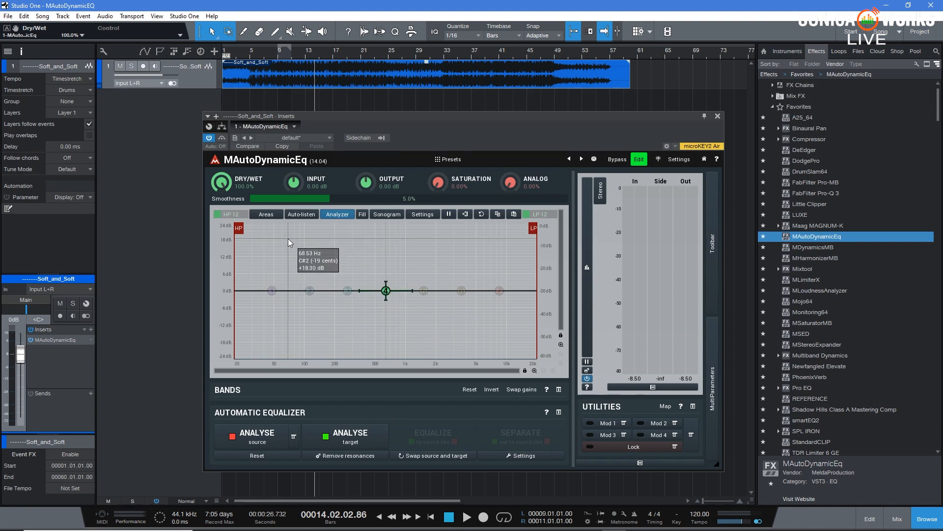
# - Set the high-pass filter's cutoff to about 48 Hz and its slope to HP 120
pyautogui.click(231, 213)
pyautogui.moveTo(239, 227)
pyautogui.mouseDown()
pyautogui.moveTo(329, 227)
pyautogui.moveTo(273, 229)
pyautogui.mouseUp()
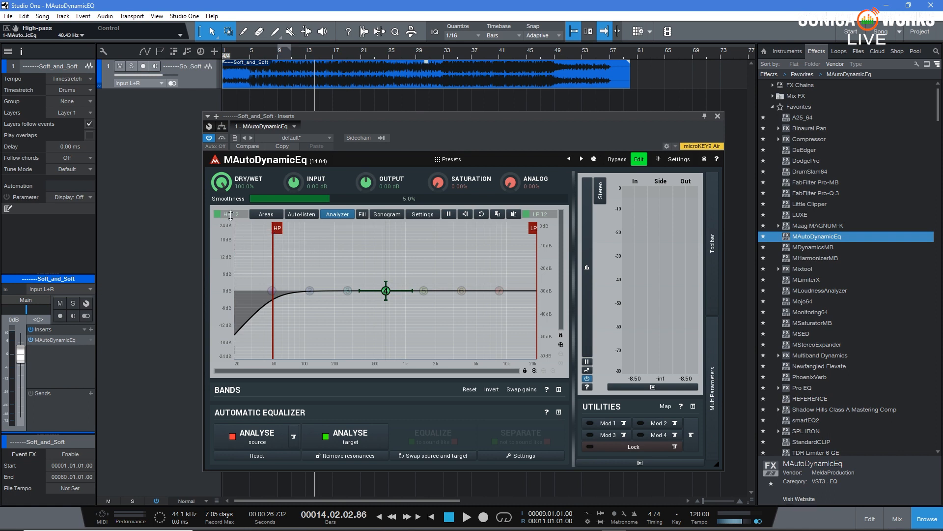
pyautogui.click(231, 215)
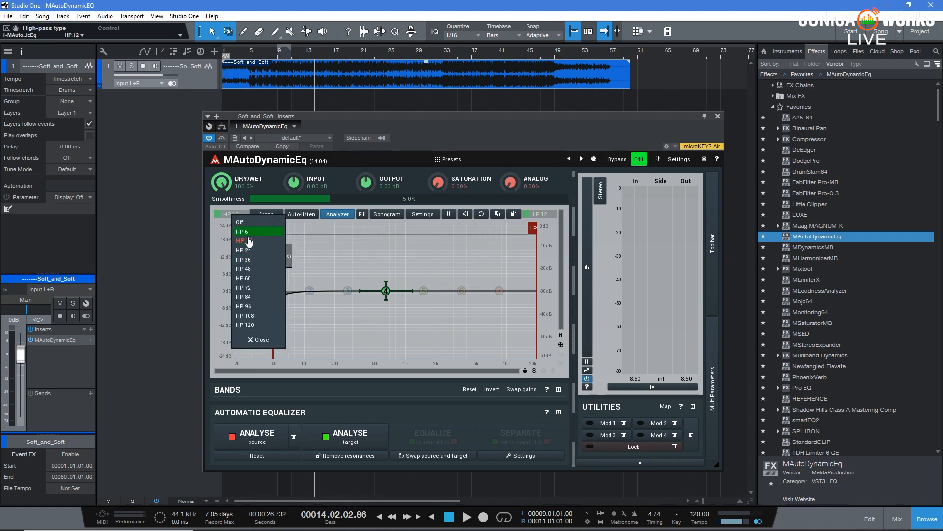
pyautogui.click(254, 325)
# - Move the high-pass cutoff back down to Off and listen to a short stretch of the track
pyautogui.moveTo(274, 228)
pyautogui.mouseDown()
pyautogui.moveTo(440, 223)
pyautogui.moveTo(239, 227)
pyautogui.mouseUp()
pyautogui.press('space')
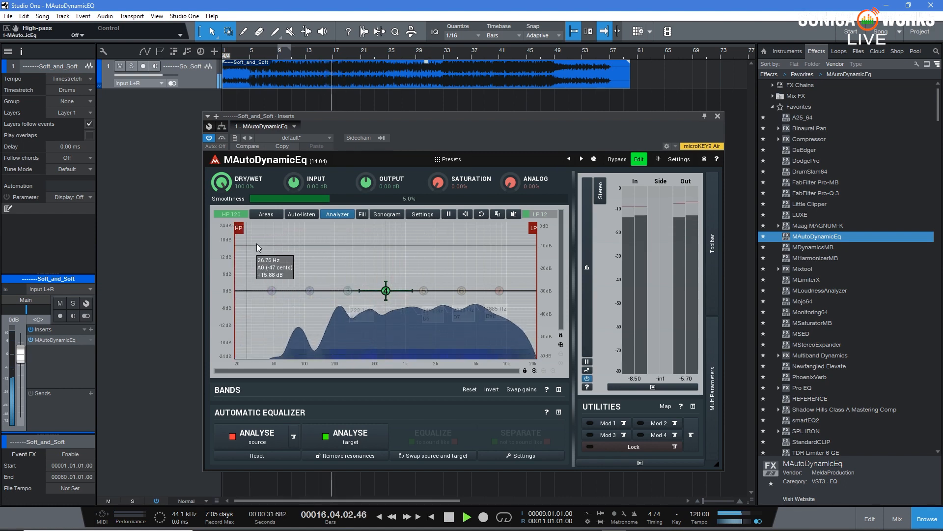
pyautogui.press('space')
# - Lower the low-pass filter's cutoff into the treble range and set its slope to LP 60
pyautogui.moveTo(531, 228); pyautogui.dragTo(496, 229)
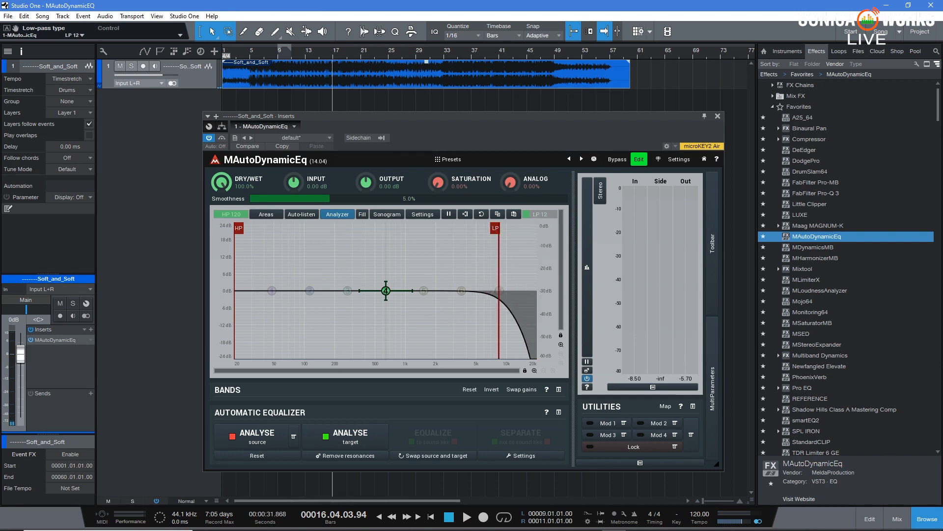
pyautogui.click(540, 214)
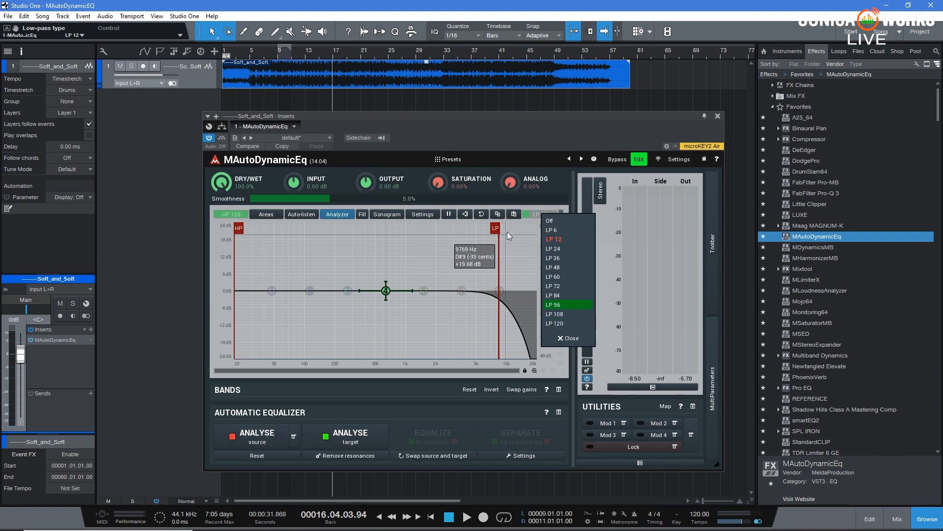
pyautogui.click(559, 278)
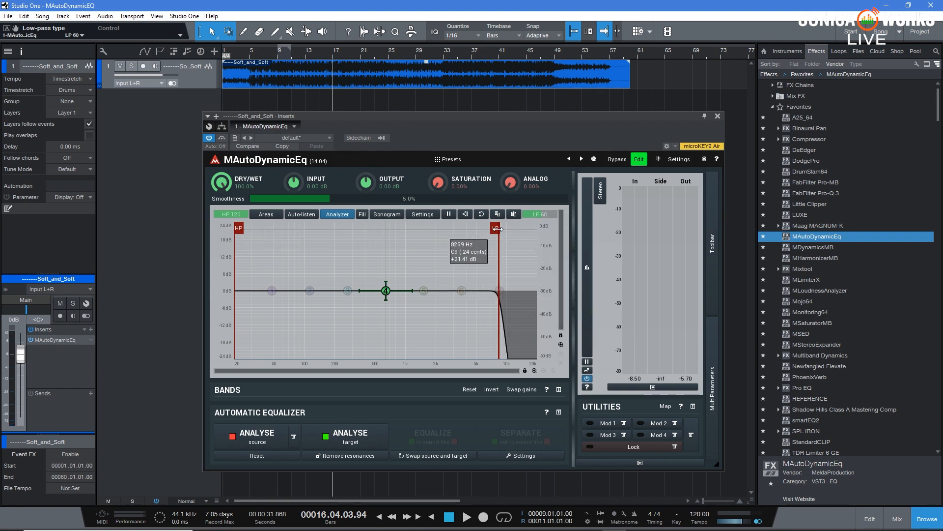
# - Sweep the pass filters' cutoffs during playback, returning the low-pass to the graph's upper end and the high-pass to Off
pyautogui.press('space')
pyautogui.moveTo(239, 227); pyautogui.dragTo(533, 227)
pyautogui.moveTo(449, 227); pyautogui.dragTo(191, 229)
pyautogui.press('space')
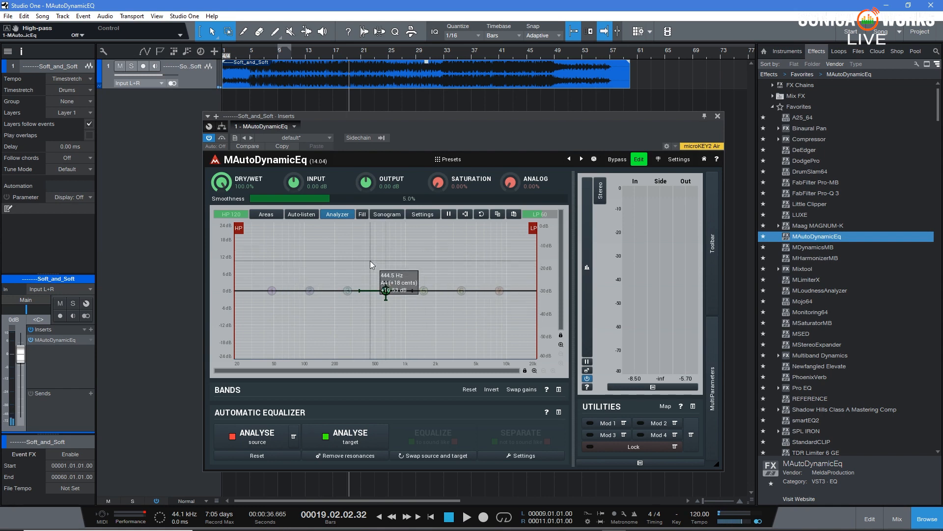
# - Try the Frequencies and Drums area presets on the EQ graph, then clear the overlay with the Empty preset
pyautogui.click(267, 214)
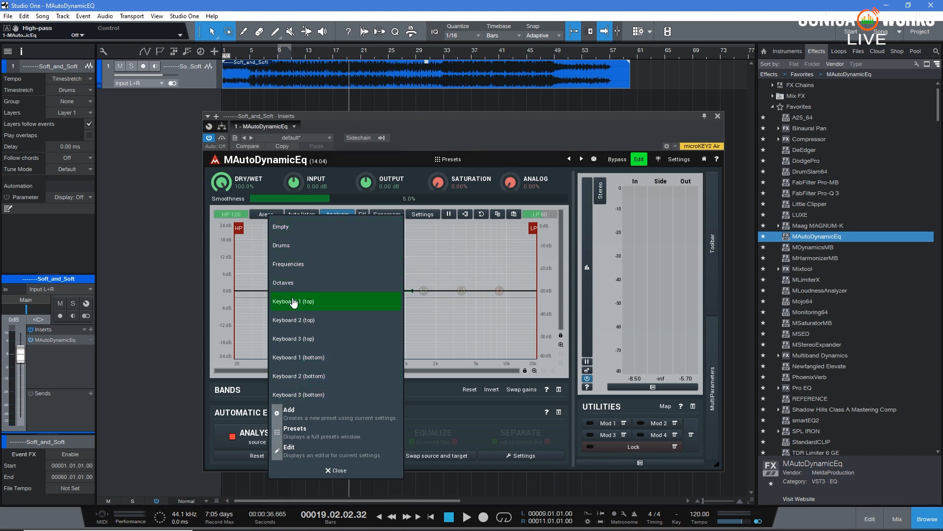
pyautogui.click(291, 264)
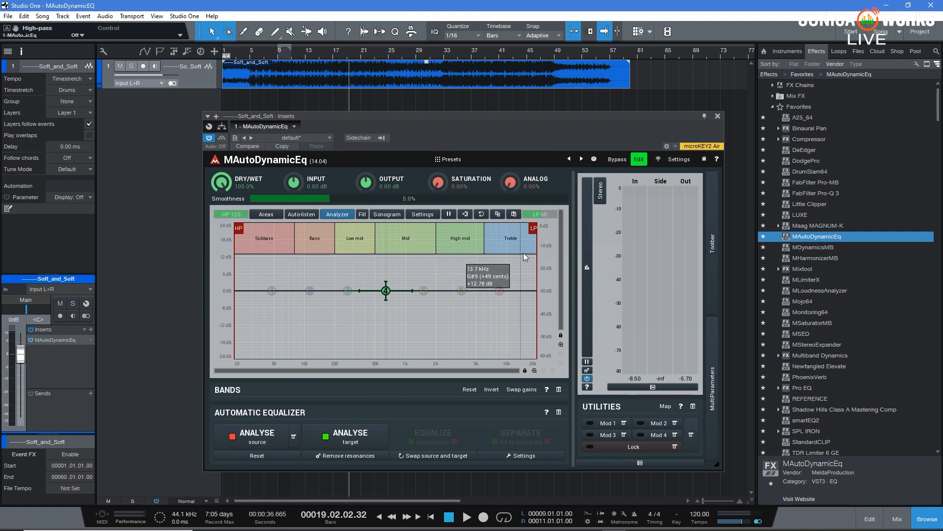
pyautogui.click(268, 215)
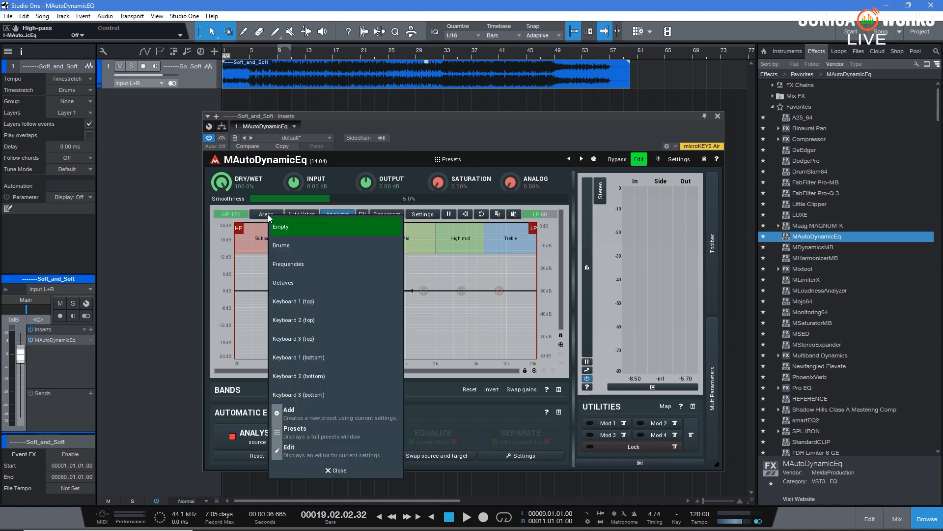
pyautogui.click(295, 249)
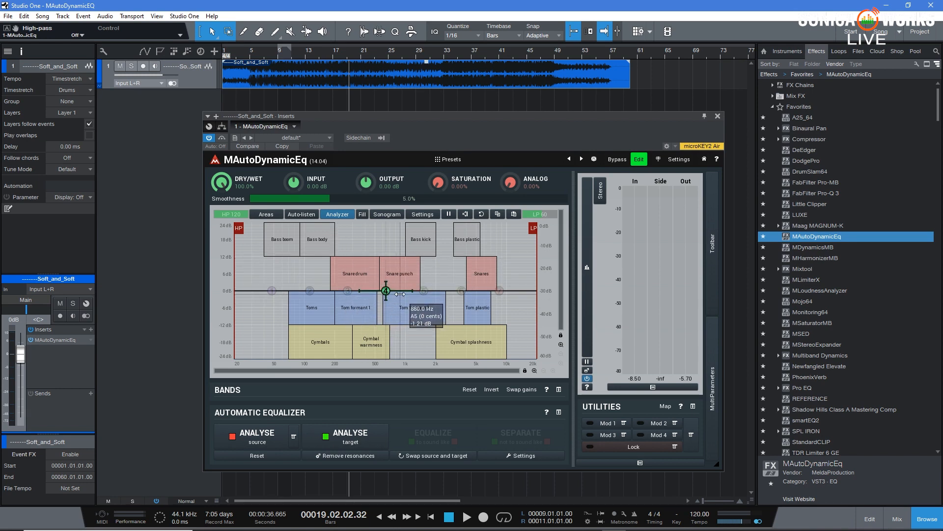
pyautogui.click(266, 215)
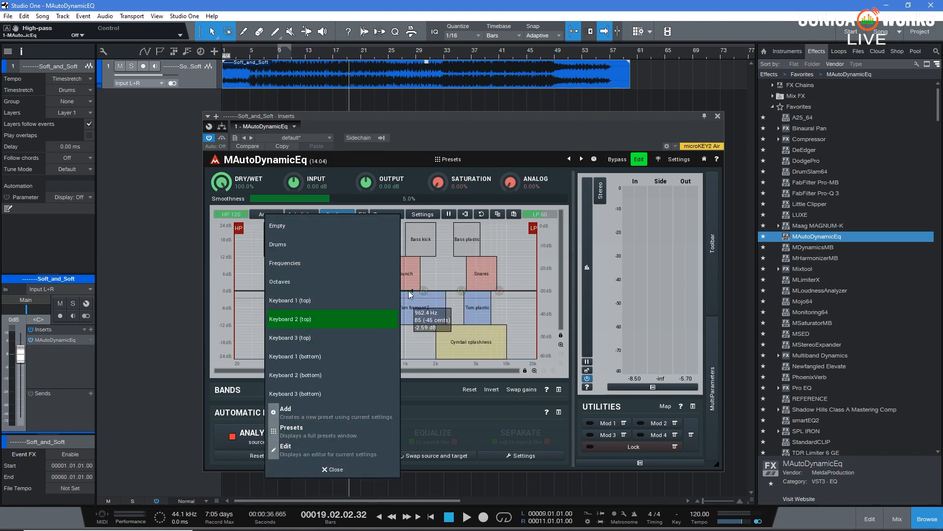
pyautogui.click(317, 226)
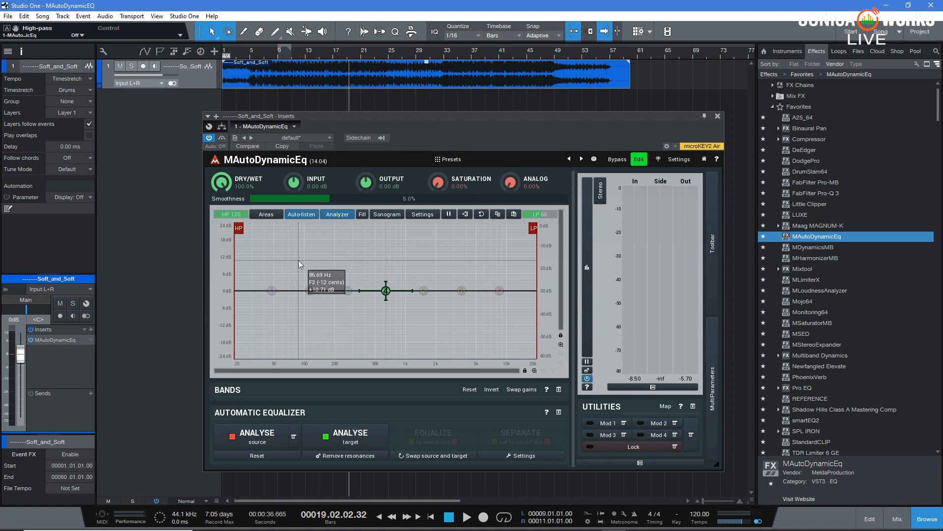
# - Audition separate low, mid and high frequency regions of the track with Auto-listen, then switch Auto-listen off
pyautogui.press('space')
pyautogui.moveTo(343, 254); pyautogui.dragTo(486, 249)
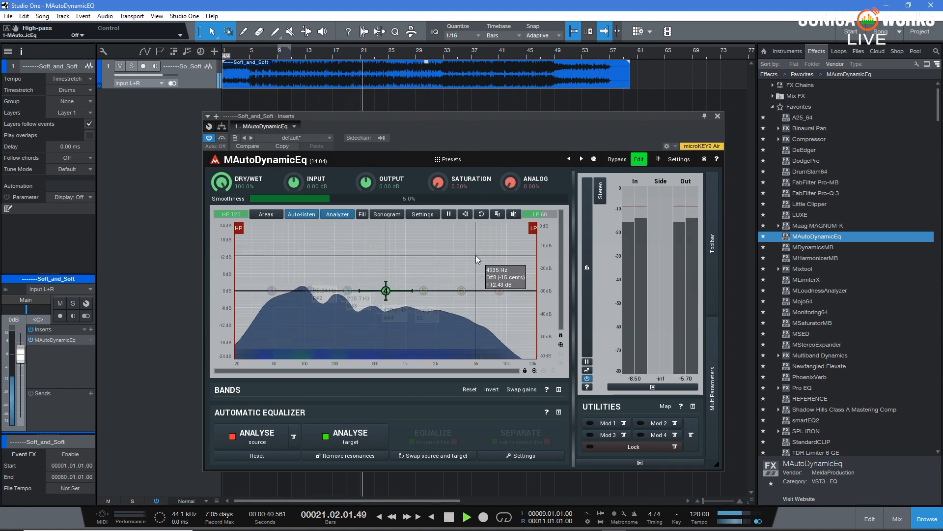
pyautogui.click(295, 237)
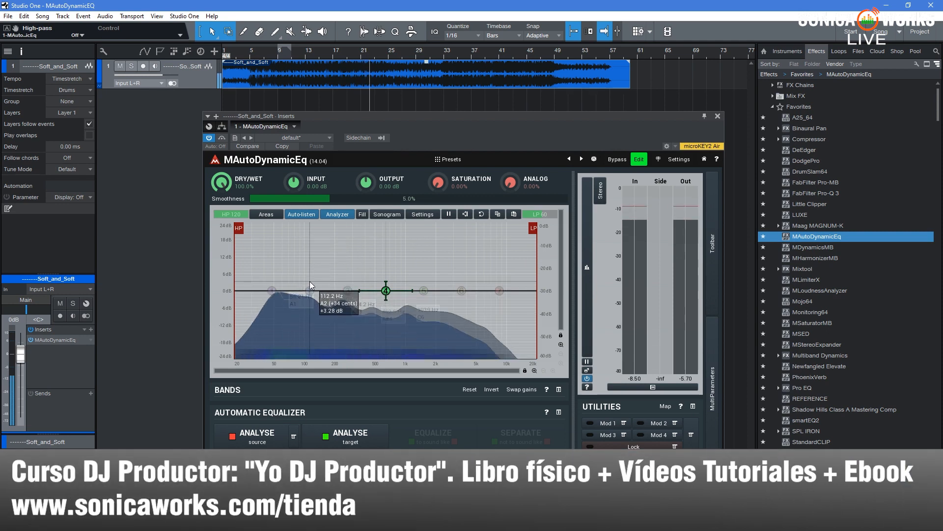
pyautogui.press('space')
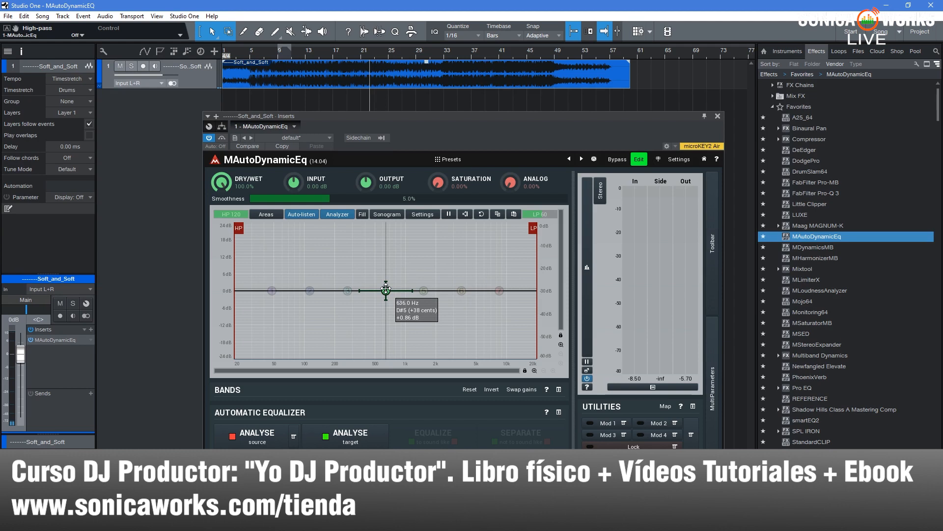
pyautogui.click(335, 253)
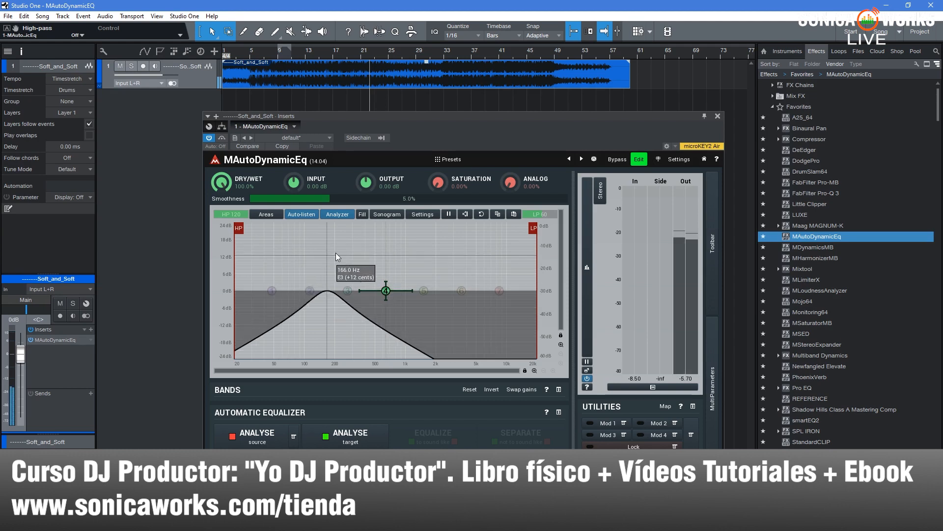
pyautogui.click(431, 250)
pyautogui.click(473, 249)
pyautogui.click(362, 253)
pyautogui.click(281, 255)
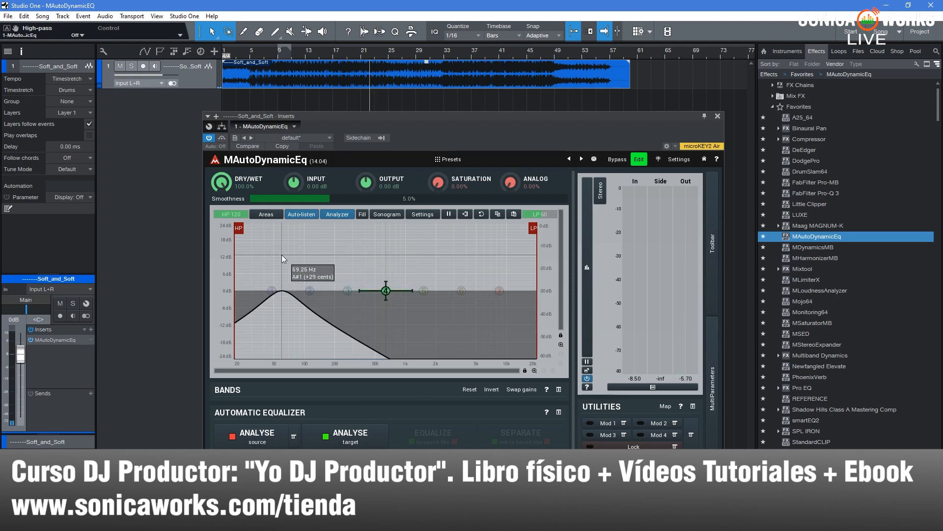
pyautogui.moveTo(282, 255); pyautogui.dragTo(301, 246)
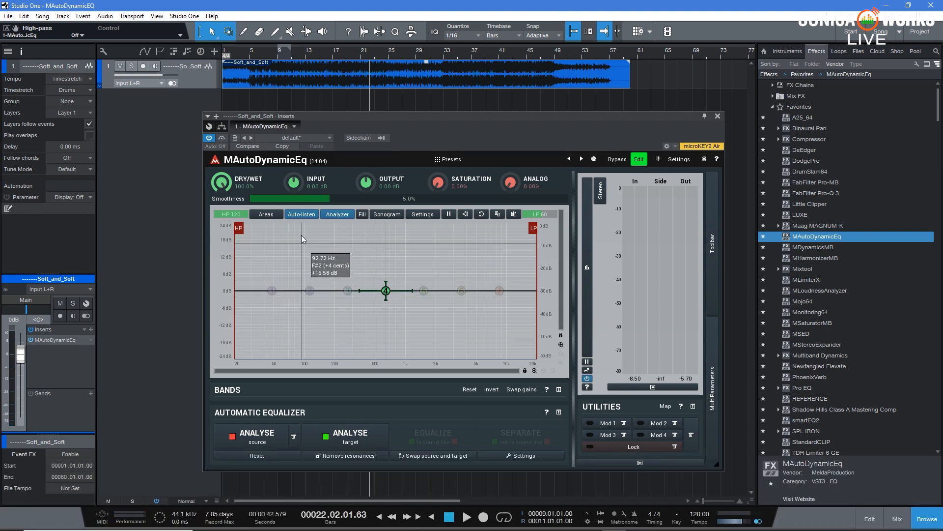
pyautogui.click(303, 214)
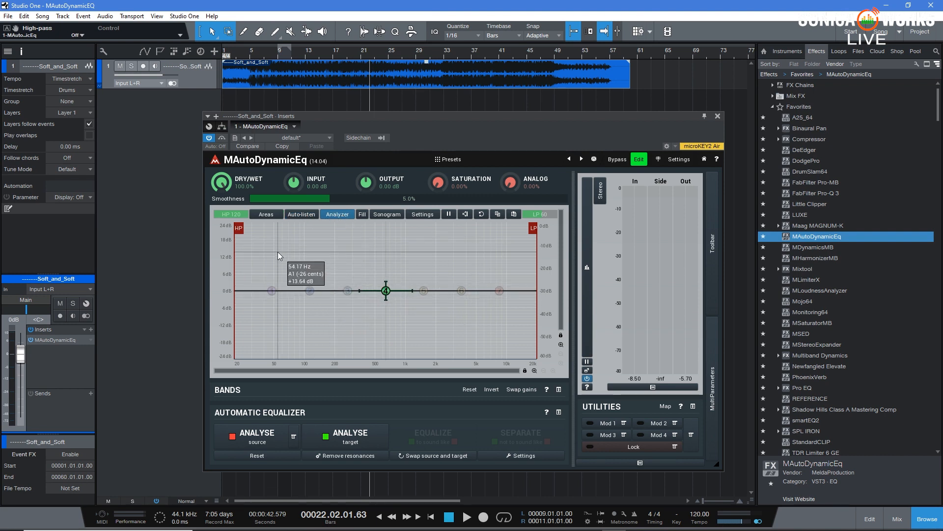
# - Play the track and switch the spectrum analyzer off and back on
pyautogui.press('space')
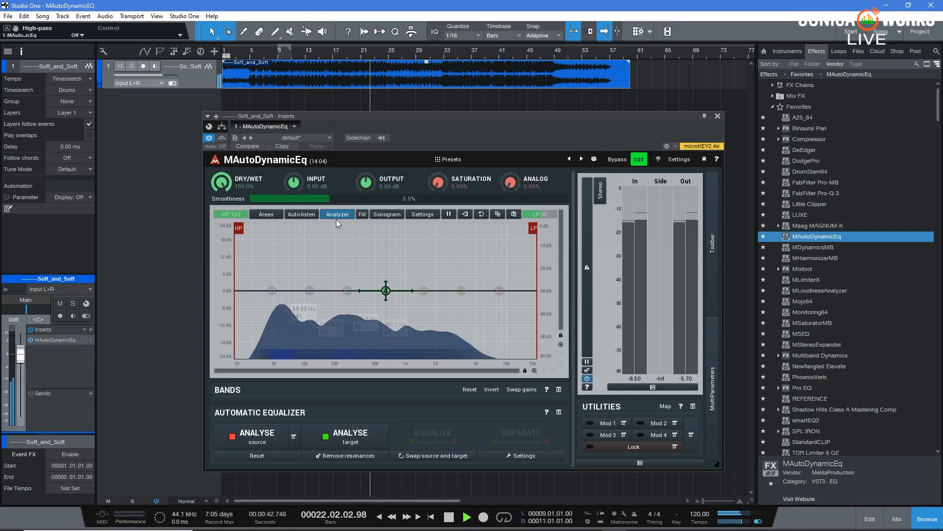
pyautogui.click(337, 215)
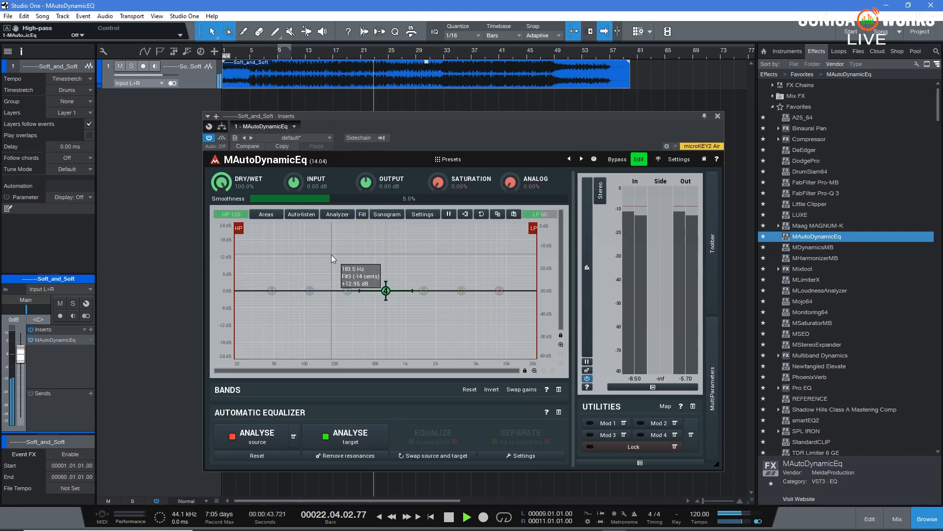
pyautogui.click(337, 215)
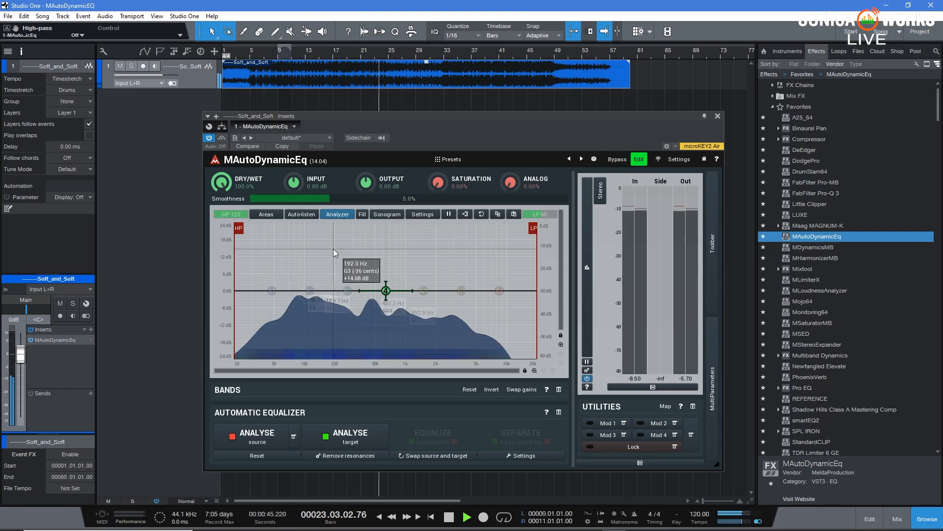
# - Turn on the analyzer's Fill display and watch it during playback, then stop the track
pyautogui.click(362, 215)
pyautogui.press('space')
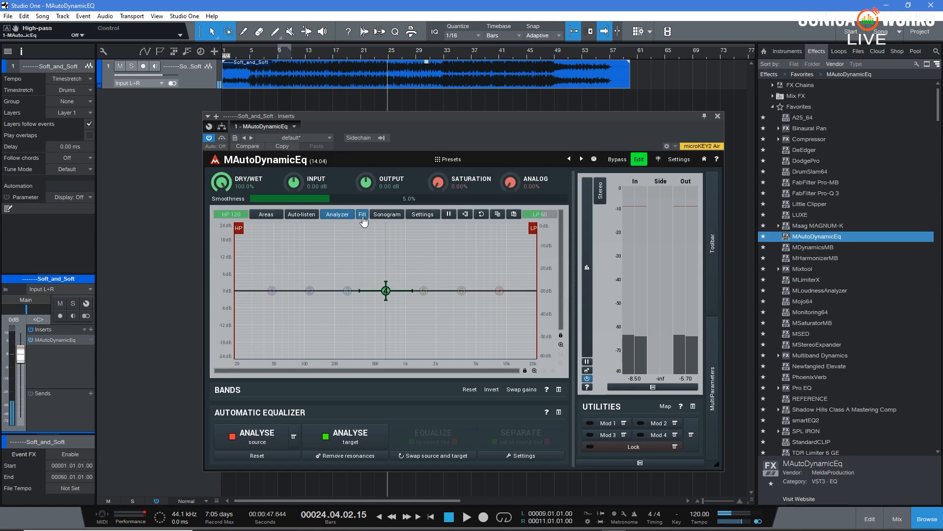
pyautogui.press('space')
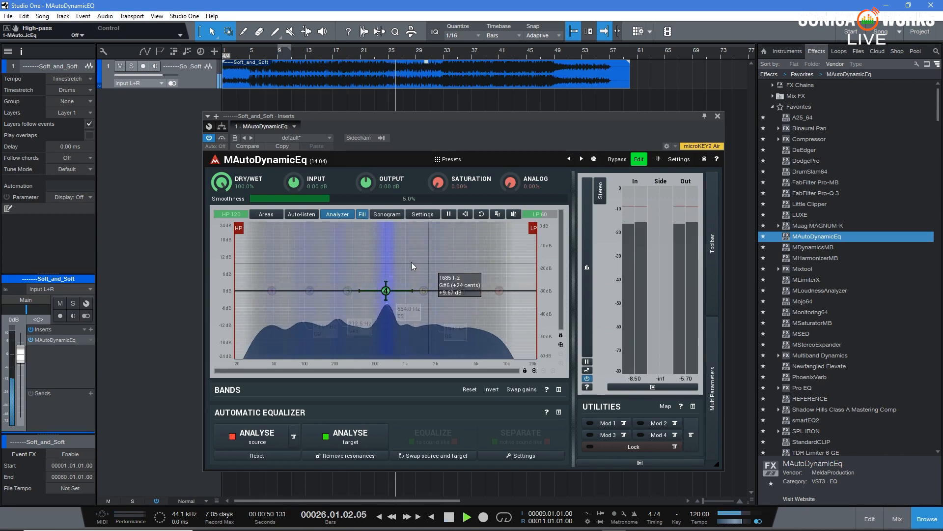
pyautogui.press('space')
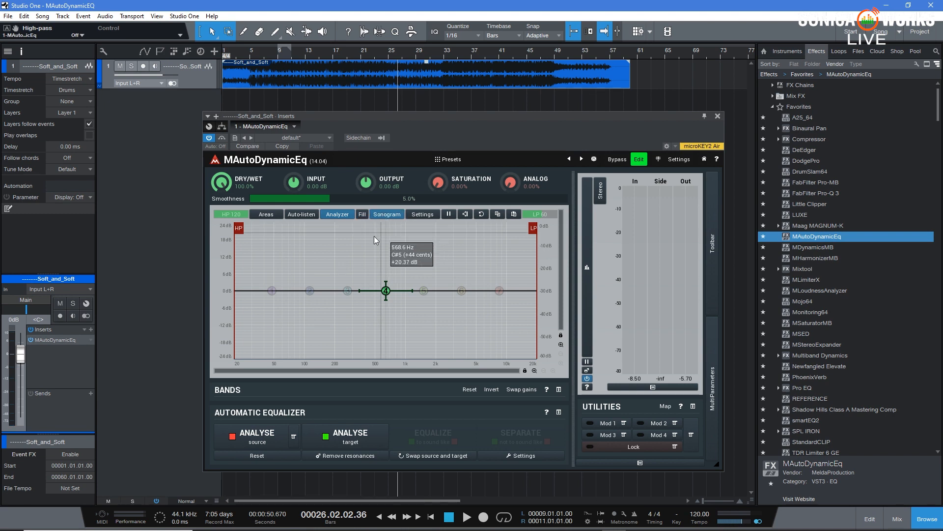
# - Watch the Sonogram display during playback, then stop the track and review the analyzer's main settings
pyautogui.press('space')
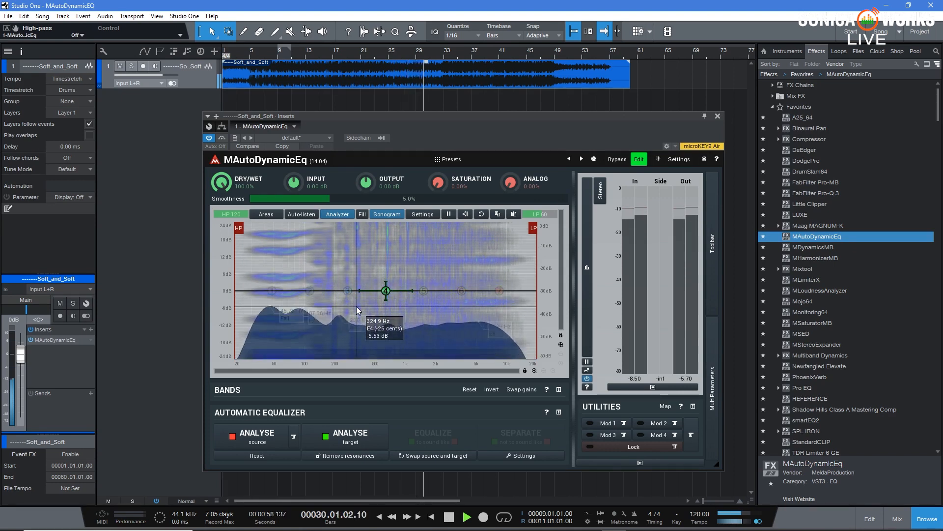
pyautogui.press('space')
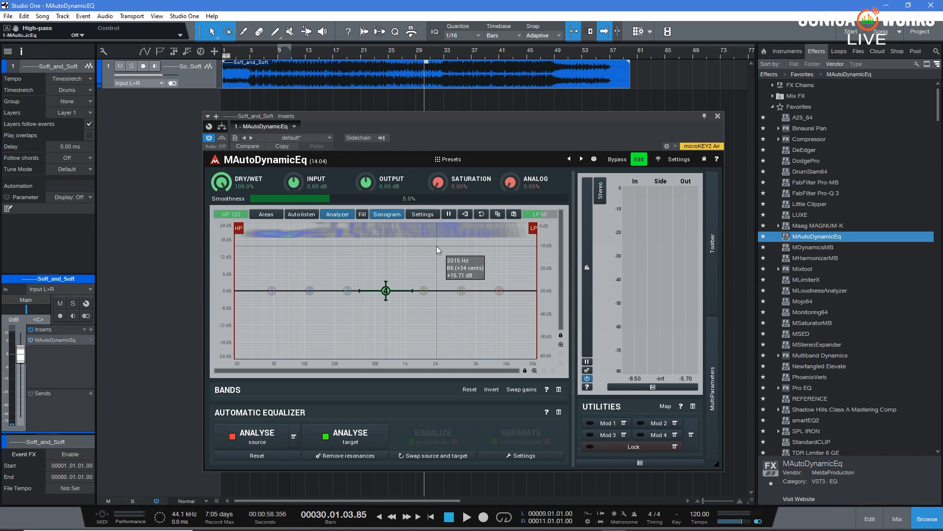
pyautogui.click(421, 215)
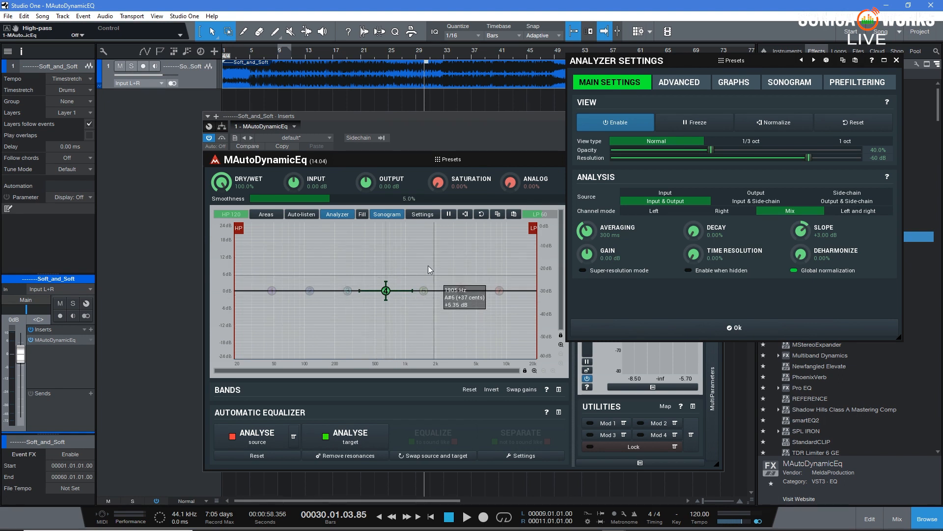
pyautogui.click(896, 61)
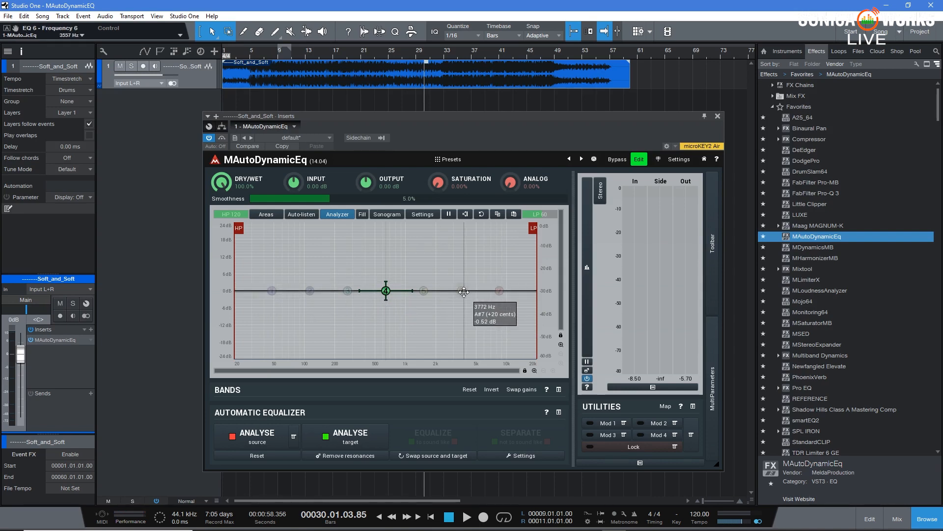
# - Raise band 6 to about +12 dB near 3.5 kHz and vary the width of its peak
pyautogui.moveTo(462, 290); pyautogui.dragTo(460, 256)
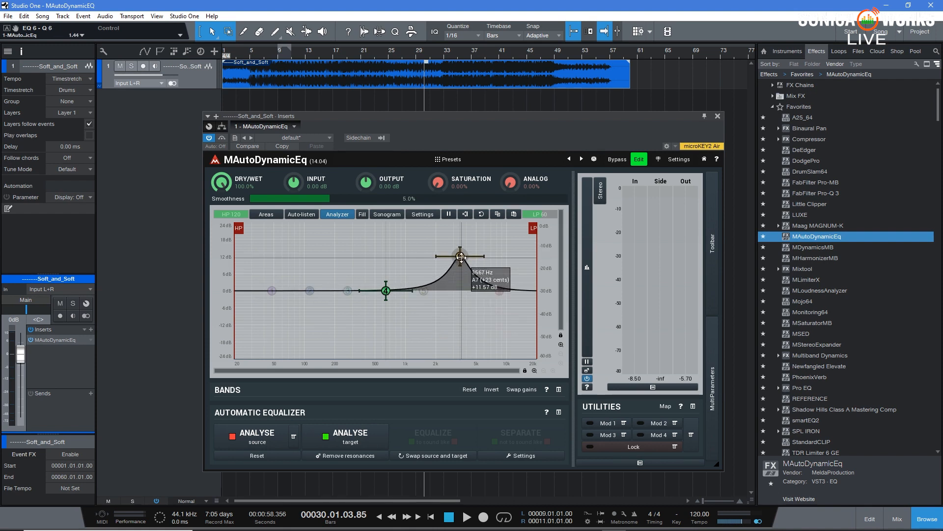
pyautogui.scroll(-3, 461, 256)
pyautogui.scroll(-2, 460, 256)
pyautogui.scroll(6, 462, 256)
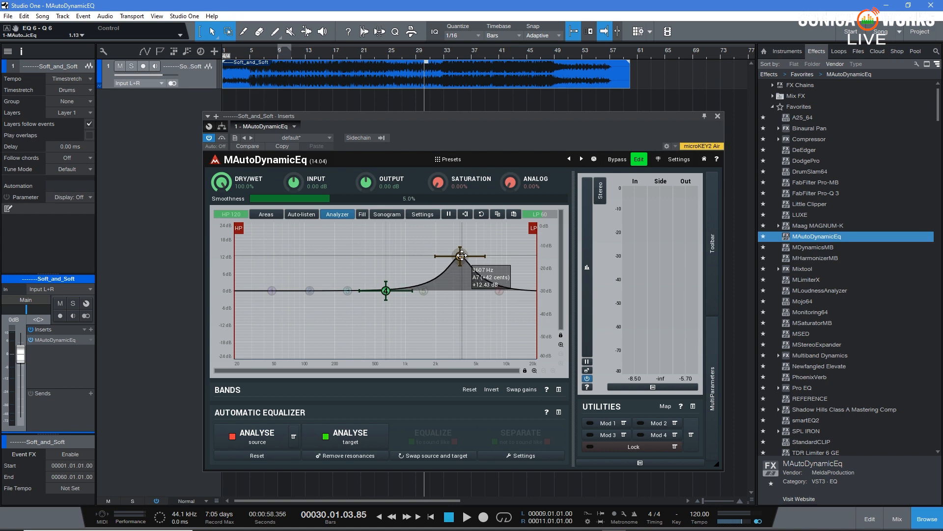
pyautogui.scroll(-2, 461, 256)
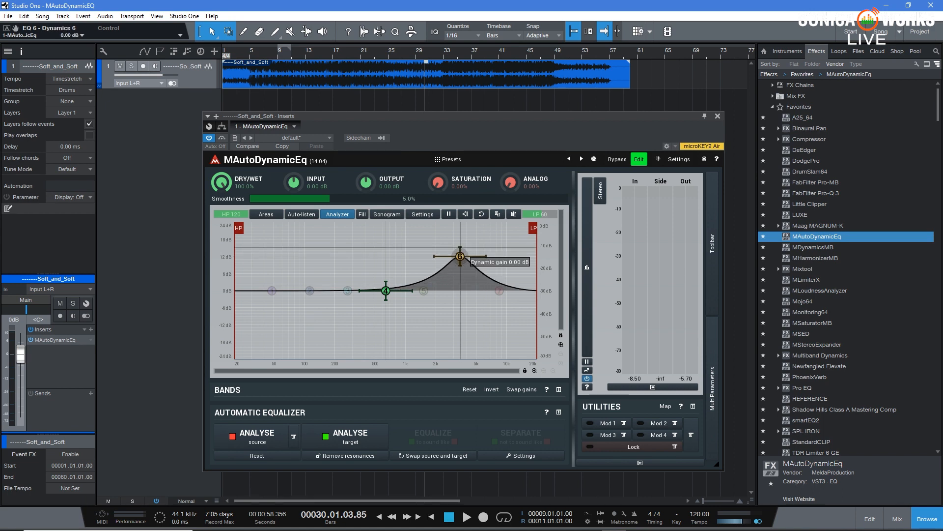
# - Try out band 6's dynamic gain, then disable the band
pyautogui.scroll(-5, 461, 256)
pyautogui.scroll(-4, 461, 256)
pyautogui.scroll(-2, 461, 256)
pyautogui.doubleClick(460, 256)
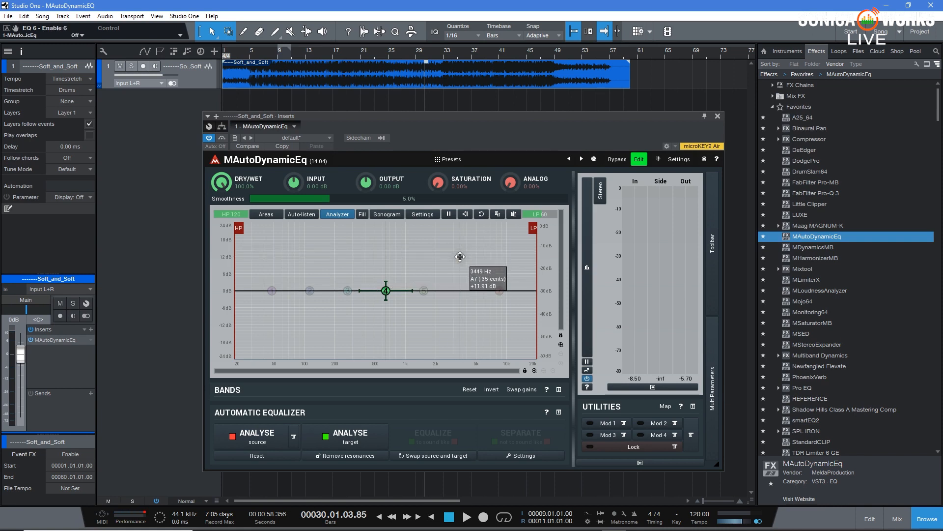
# - Open the band 4 settings and arrange the windows so the EQ graph and the settings are visible side by side
pyautogui.doubleClick(386, 291)
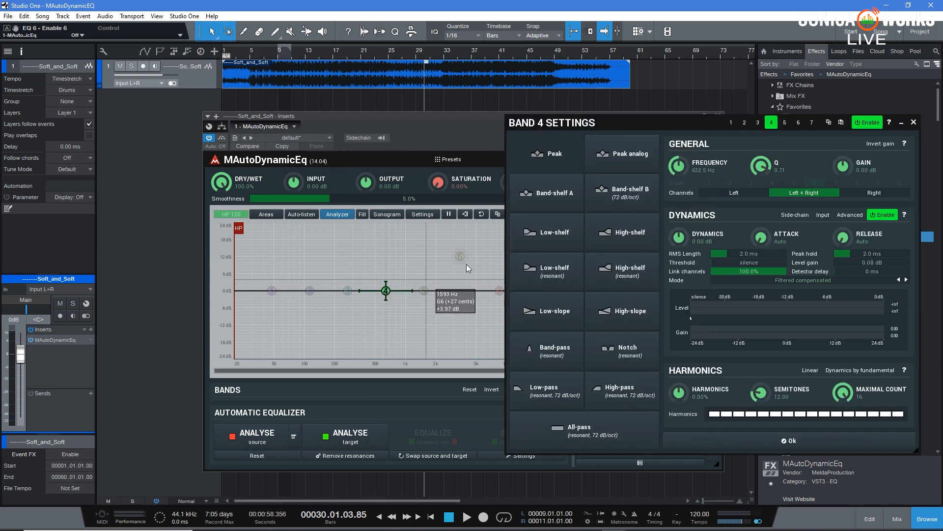
pyautogui.moveTo(627, 124); pyautogui.dragTo(393, 111)
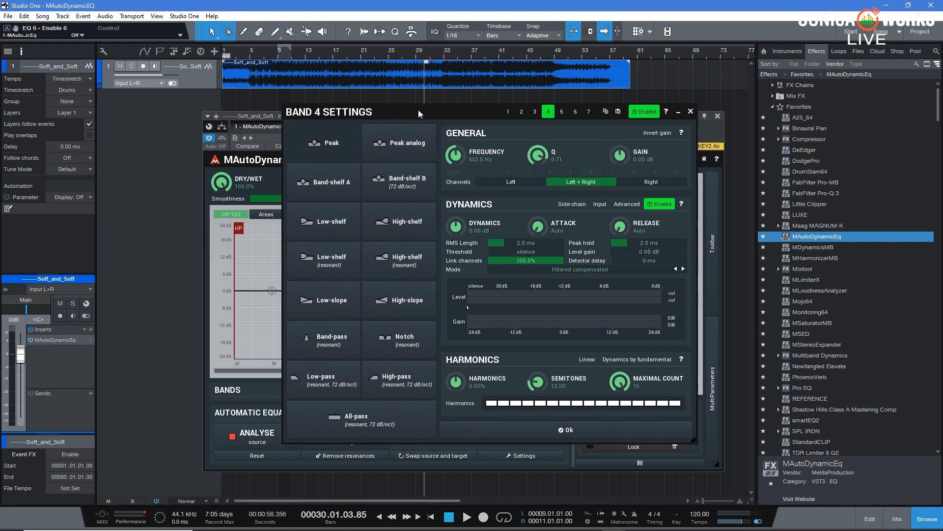
pyautogui.moveTo(418, 109); pyautogui.dragTo(555, 107)
pyautogui.moveTo(391, 118); pyautogui.dragTo(229, 101)
pyautogui.moveTo(517, 109); pyautogui.dragTo(520, 108)
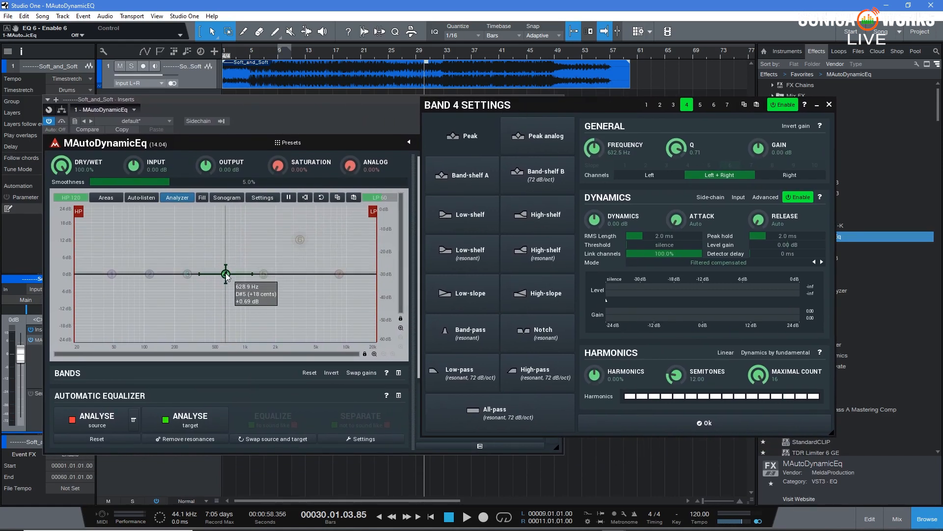
# - Raise band 4's gain to about +9.67 dB at about 647 Hz and reopen its settings
pyautogui.click(226, 273)
pyautogui.moveTo(225, 274); pyautogui.dragTo(226, 246)
pyautogui.doubleClick(226, 246)
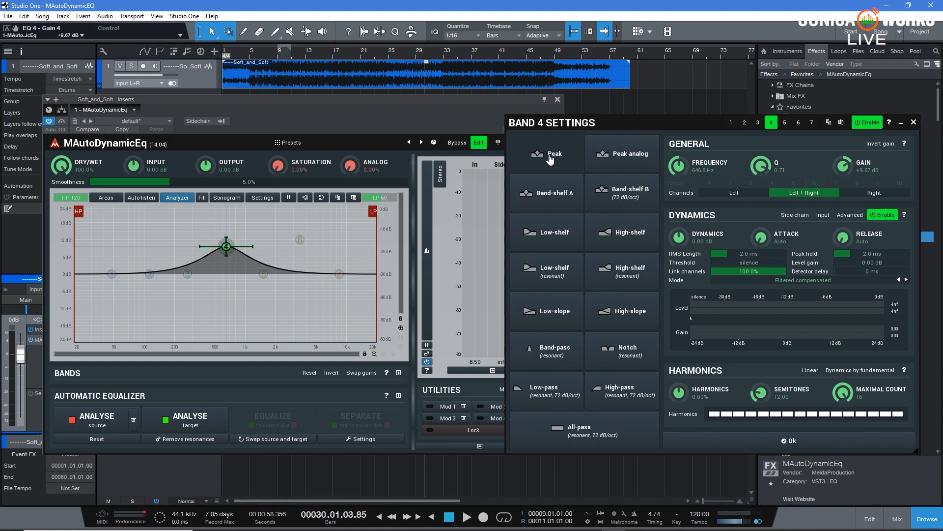
# - Try the Peak analog, Band-shelf A and Band-shelf B types on band 4, narrowing Band-shelf B to a Q of 64%
pyautogui.click(633, 156)
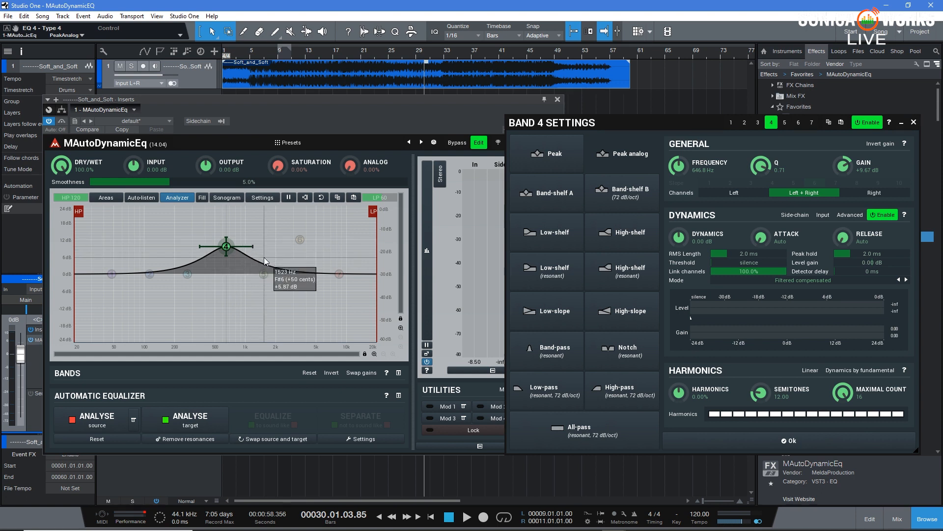
pyautogui.click(558, 197)
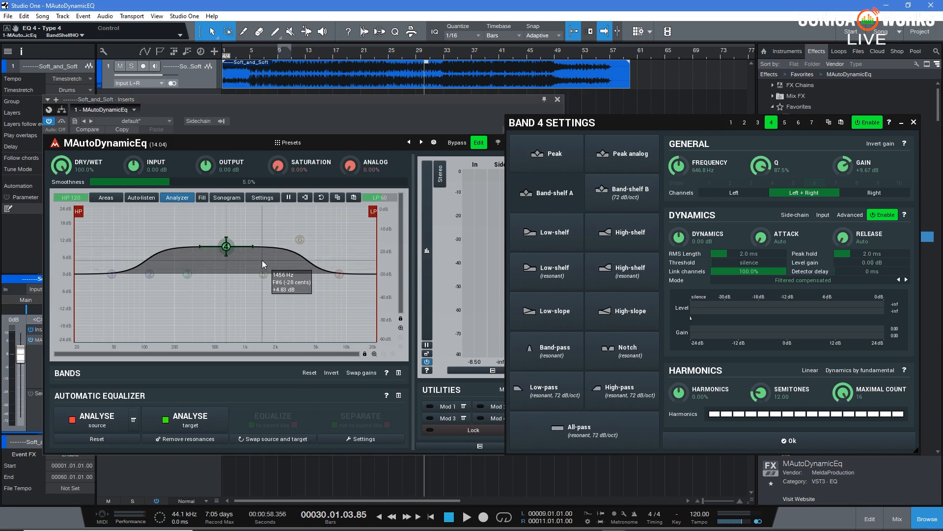
pyautogui.click(636, 197)
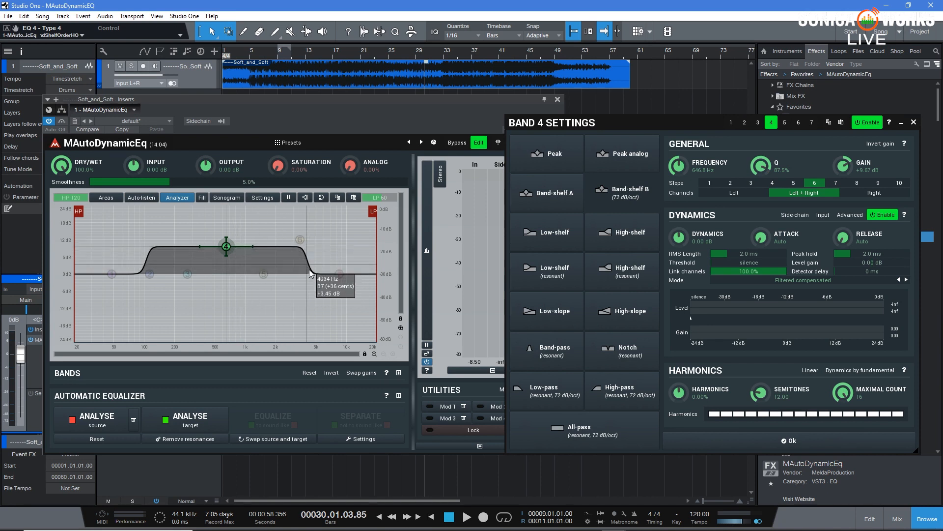
pyautogui.moveTo(252, 246); pyautogui.dragTo(248, 246)
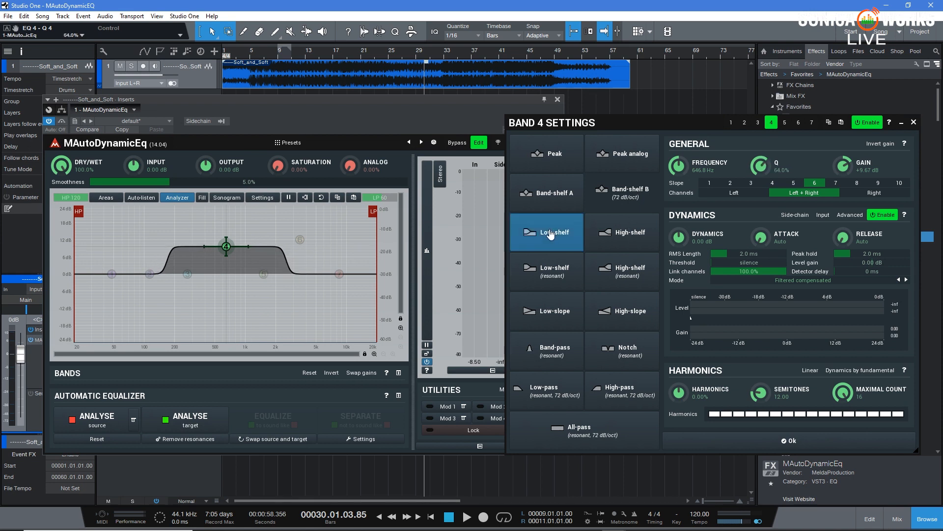
# - Try the Low-shelf and High-shelf types on band 4, followed by their resonant versions
pyautogui.click(551, 234)
pyautogui.click(638, 239)
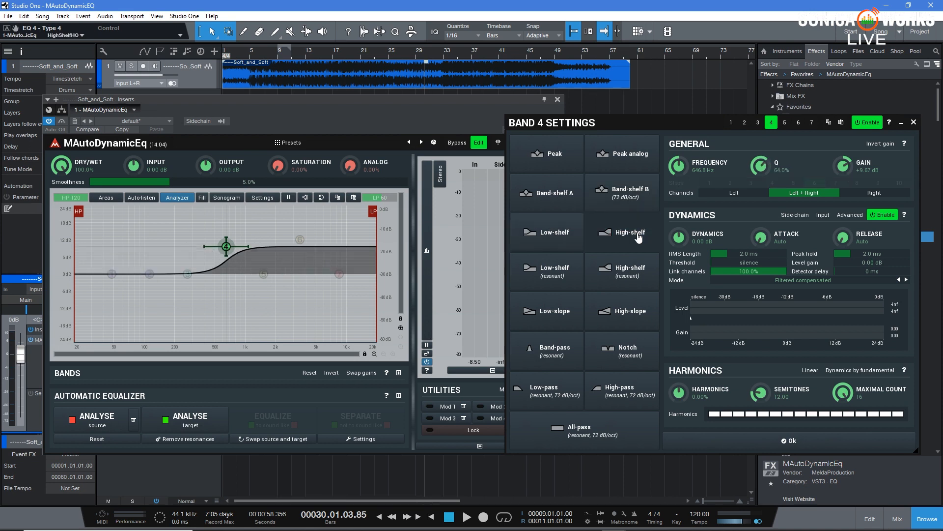
pyautogui.click(569, 279)
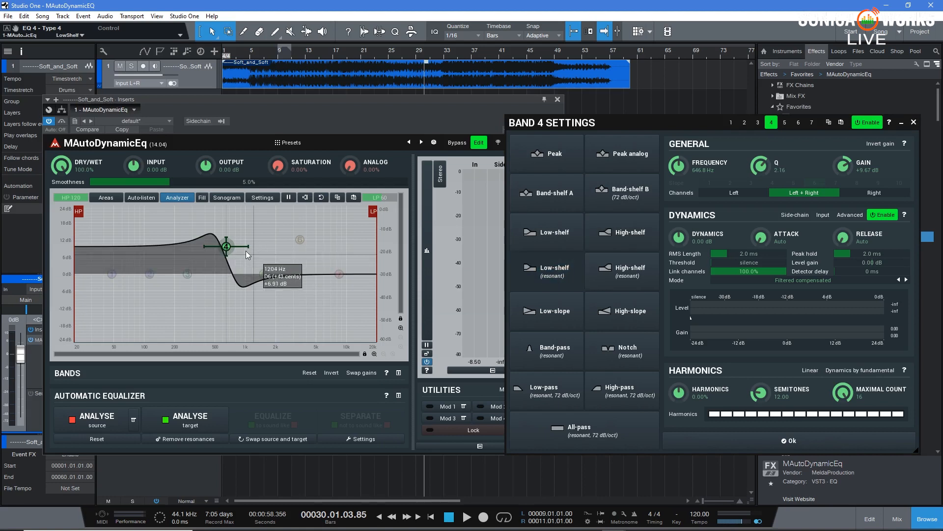
pyautogui.click(618, 272)
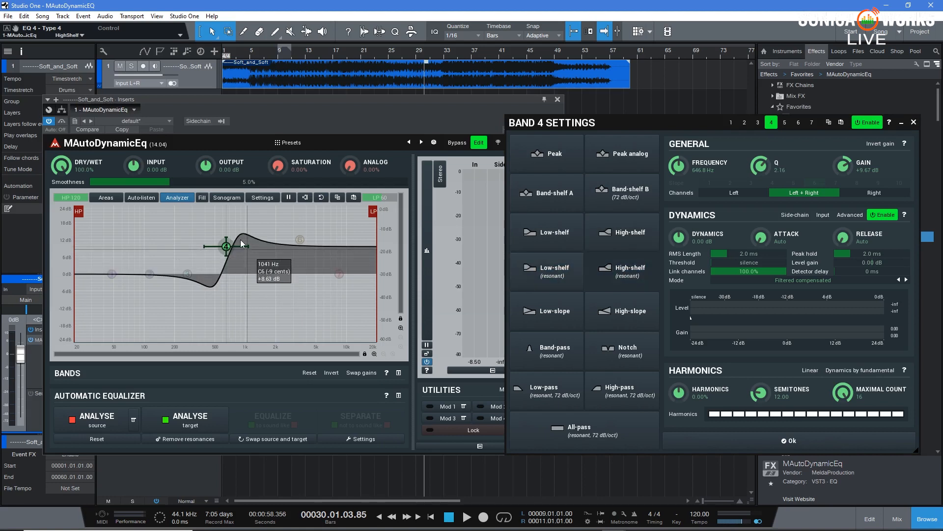
# - Try Low-slope on band 4, sweeping it to about 8213 Hz and back to 1132 Hz at +12.43 dB, then switch to High-slope
pyautogui.click(543, 311)
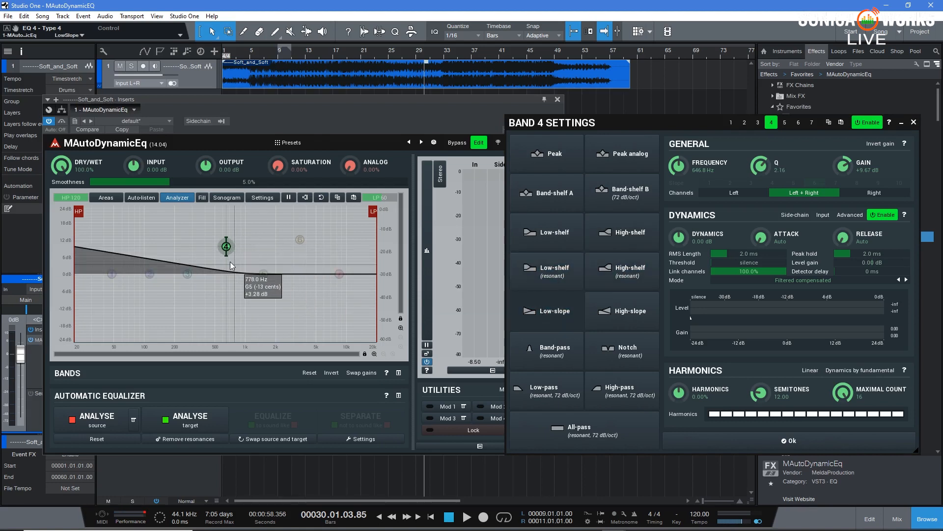
pyautogui.moveTo(226, 246); pyautogui.dragTo(338, 242)
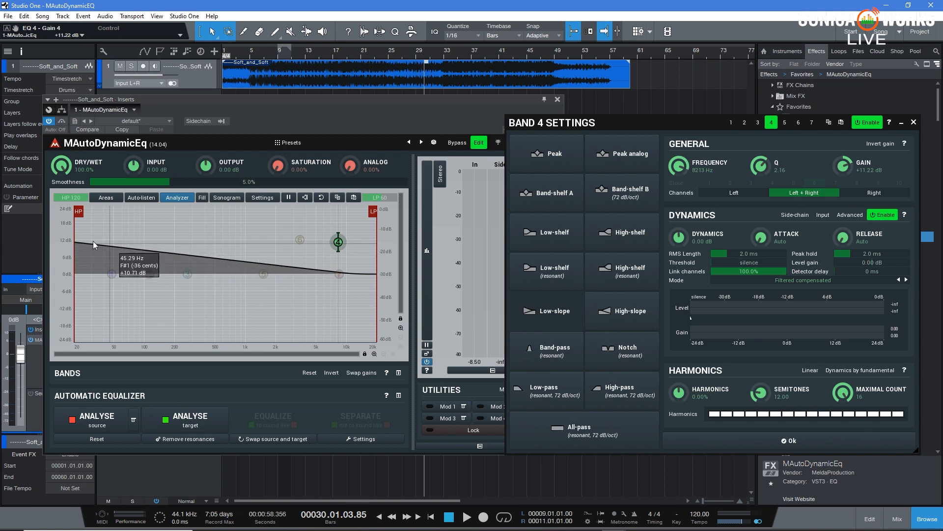
pyautogui.moveTo(339, 241); pyautogui.dragTo(251, 238)
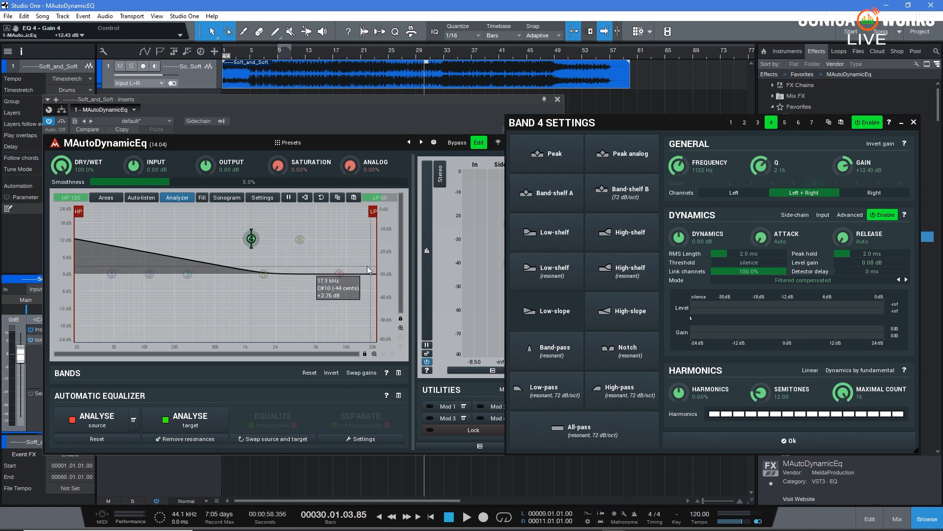
pyautogui.click(630, 317)
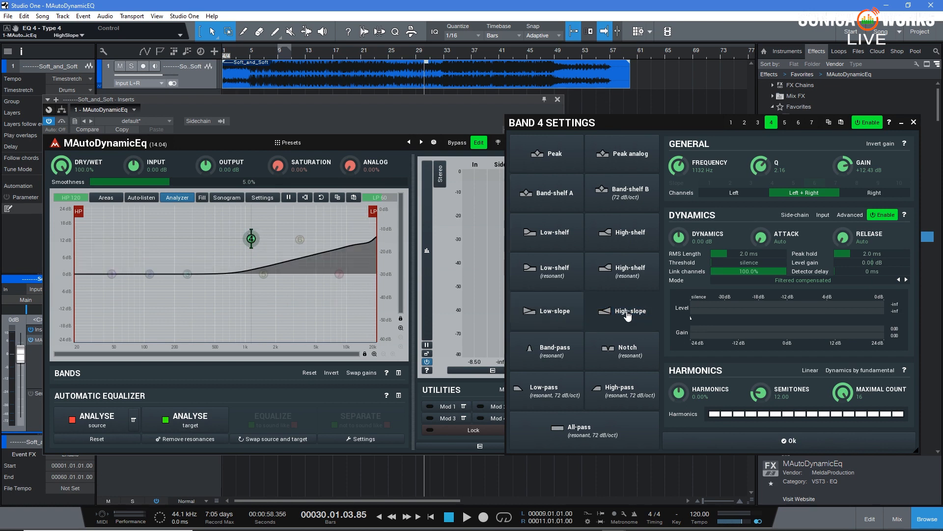
# - Try Band-pass on band 4 at about 818 Hz with a Q of 1.22, then Notch with a Q of 20
pyautogui.click(562, 355)
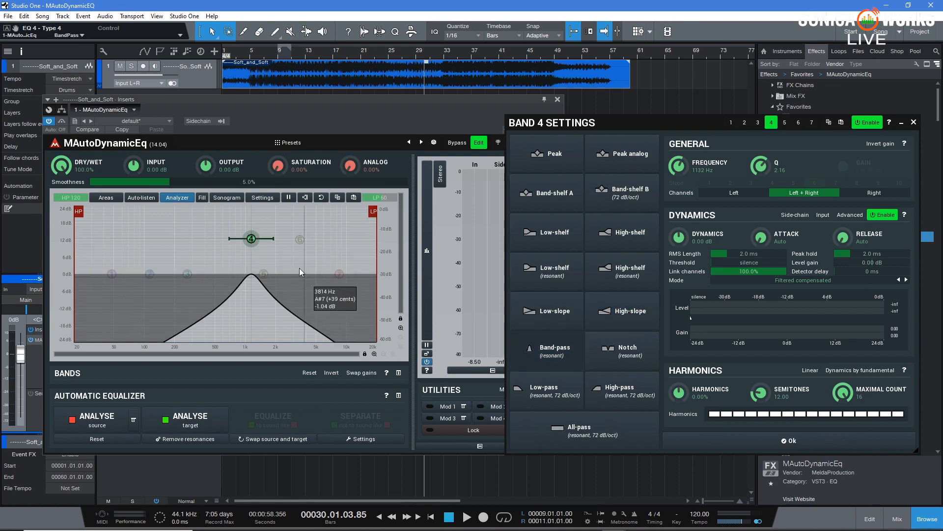
pyautogui.moveTo(249, 240); pyautogui.dragTo(261, 259)
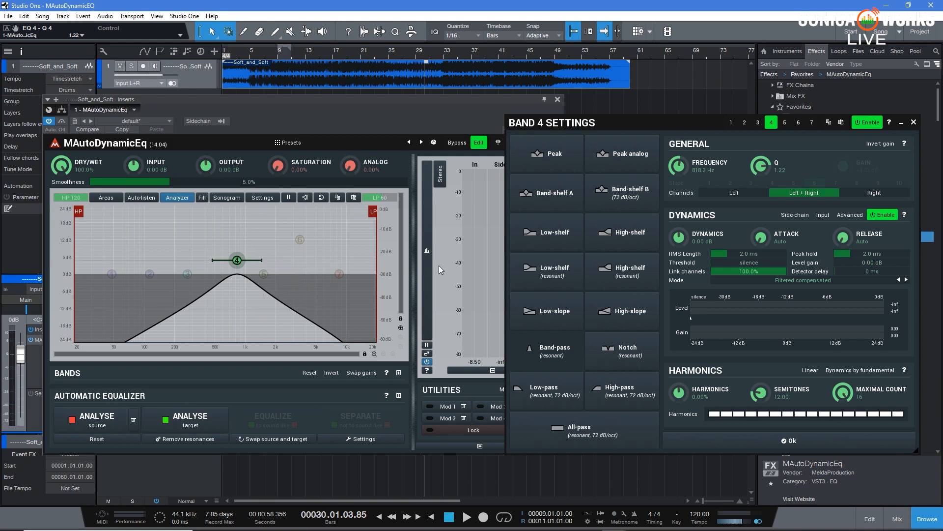
pyautogui.click(632, 360)
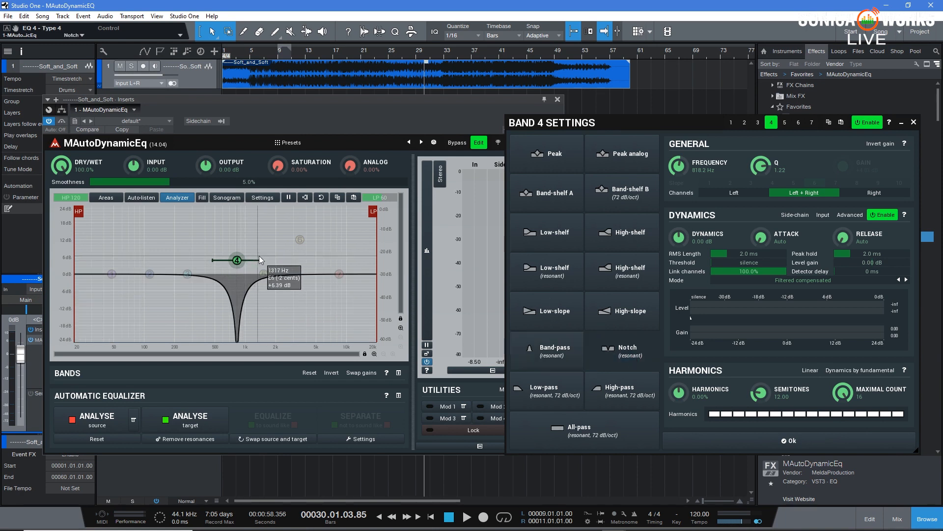
pyautogui.moveTo(261, 259); pyautogui.dragTo(256, 260)
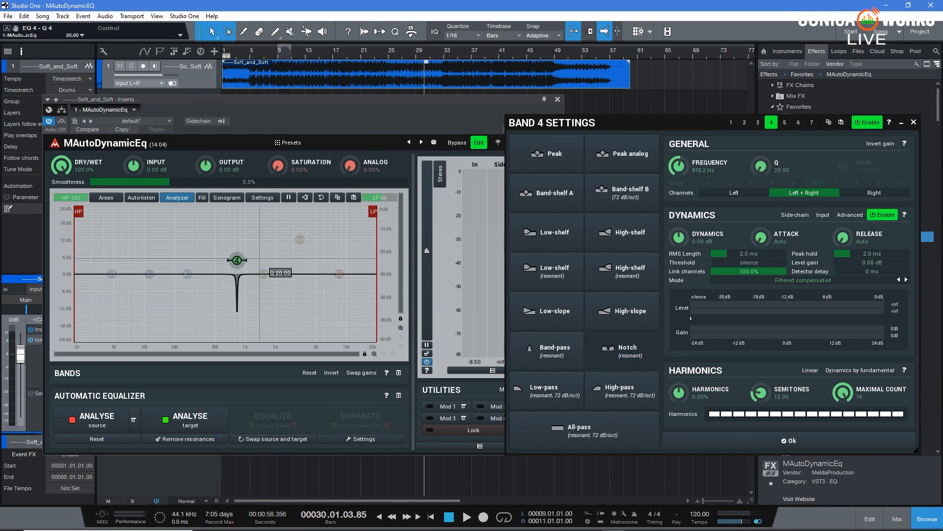
# - Try the resonant Low-pass type on band 4 with a Q of about 0.76, then switch to High-pass
pyautogui.click(551, 390)
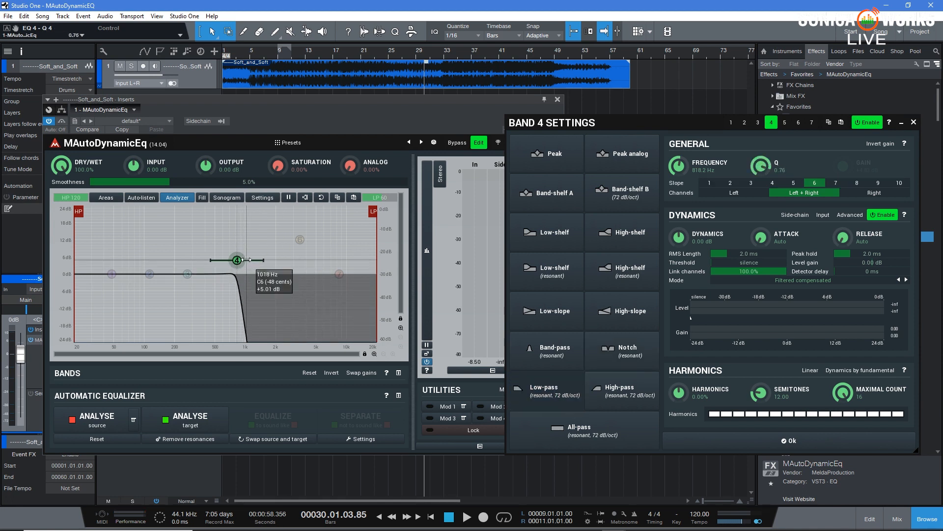
pyautogui.moveTo(263, 260); pyautogui.dragTo(264, 259)
pyautogui.click(615, 391)
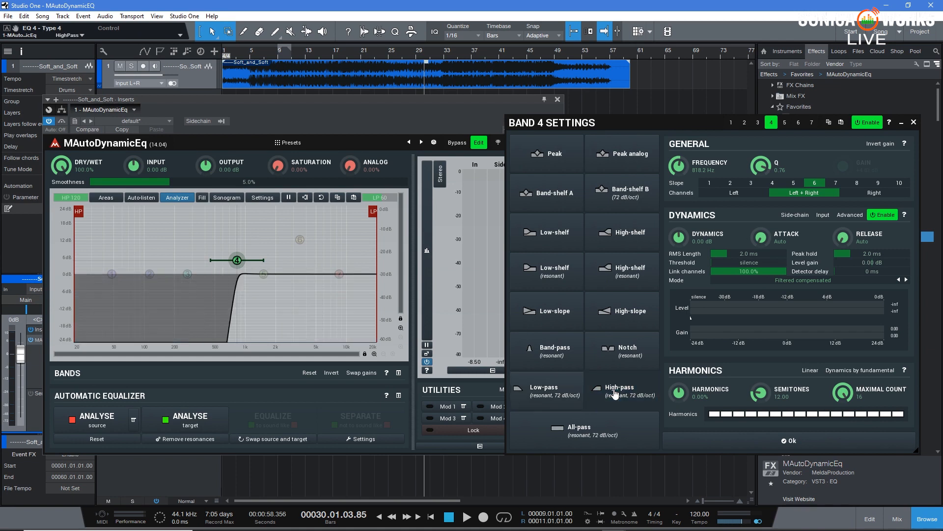
# - Try All-pass on band 4, then switch it to Peak at about 827 Hz with a gain of +7.60 dB
pyautogui.moveTo(264, 259); pyautogui.dragTo(264, 259)
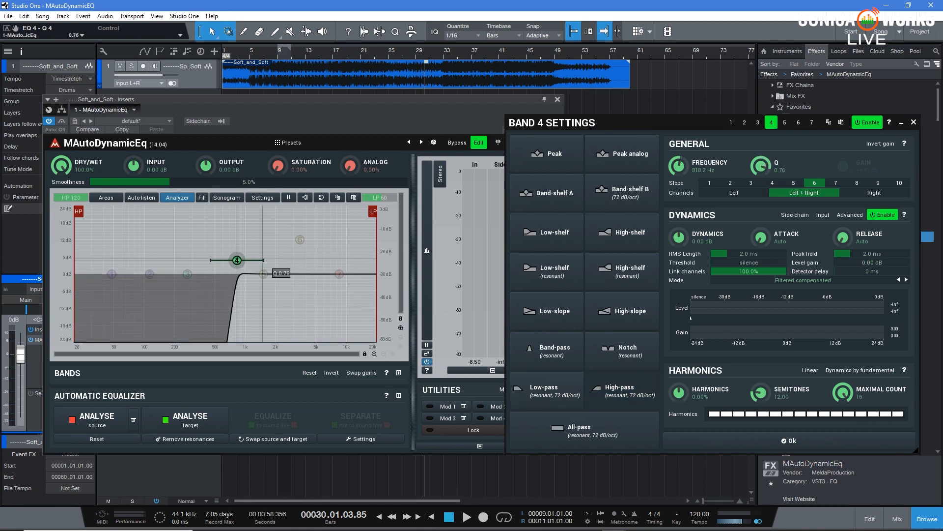
pyautogui.click(586, 429)
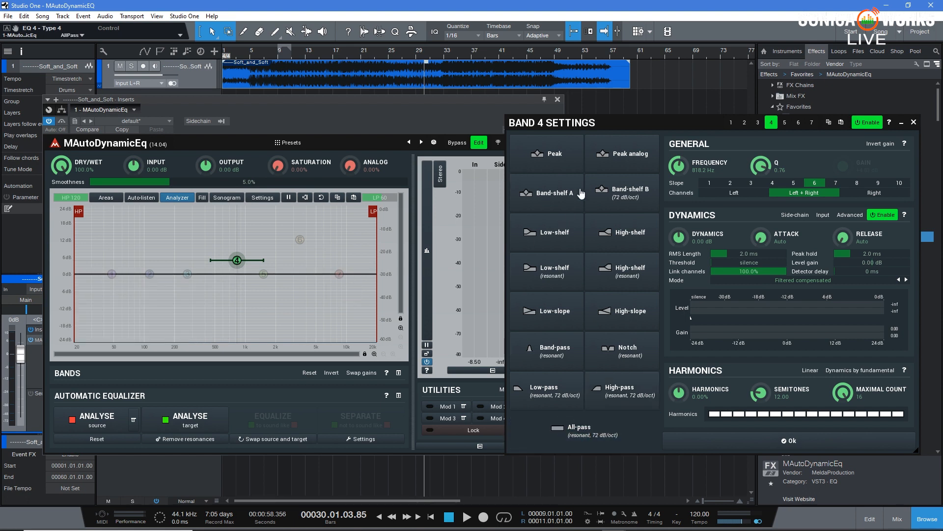
pyautogui.click(568, 160)
pyautogui.moveTo(240, 261); pyautogui.dragTo(239, 252)
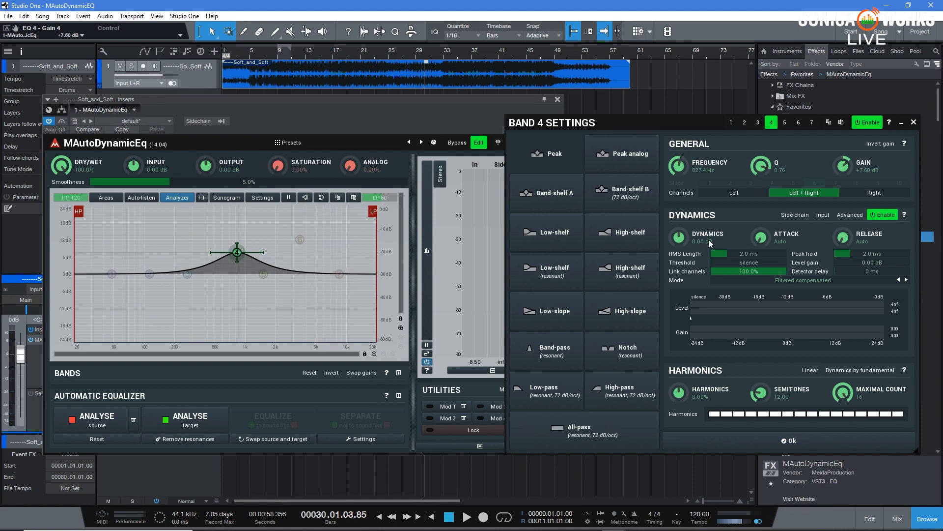
# - Try the dynamics amount on band 4, then disable that band and enable band 1
pyautogui.moveTo(709, 234); pyautogui.dragTo(709, 275)
pyautogui.moveTo(682, 238); pyautogui.dragTo(682, 195)
pyautogui.click(820, 284)
pyautogui.doubleClick(237, 253)
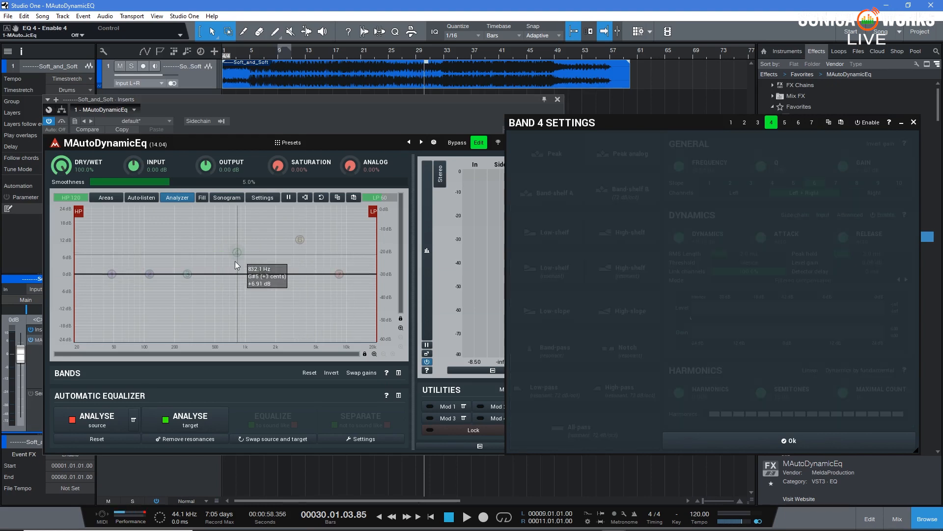
pyautogui.doubleClick(112, 274)
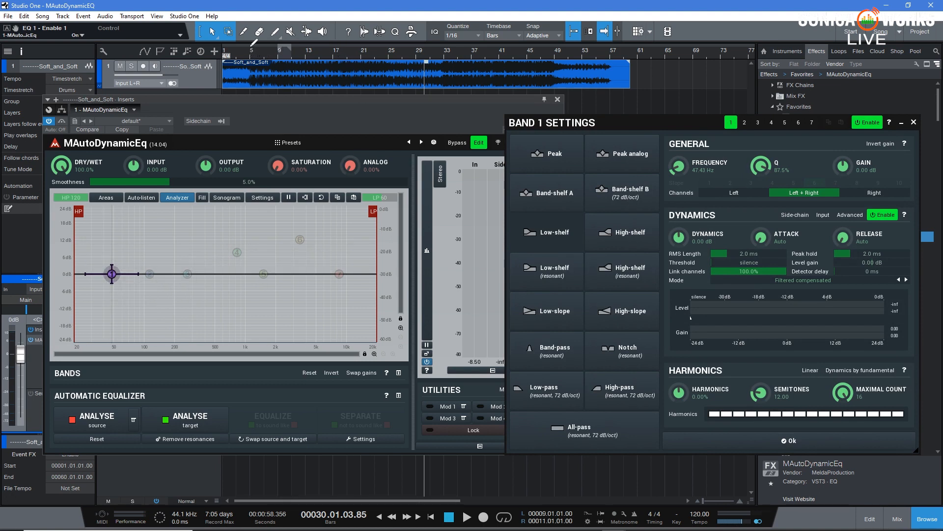
# - Loop the song from bar 5 to bar 9 and play it while moving band 1 to about 222.9 Hz
pyautogui.moveTo(280, 49); pyautogui.dragTo(252, 52)
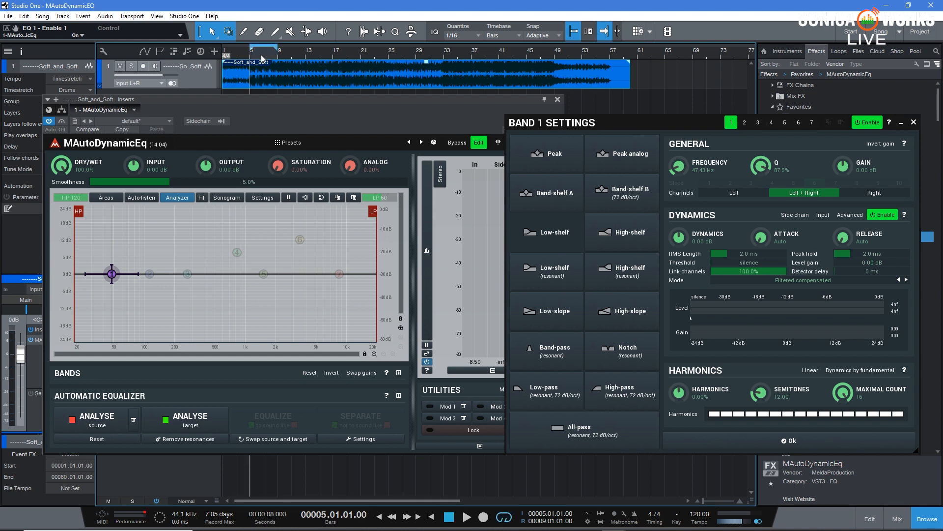
pyautogui.press('space')
pyautogui.moveTo(292, 99)
pyautogui.mouseDown()
pyautogui.moveTo(314, 100)
pyautogui.moveTo(305, 104)
pyautogui.mouseUp()
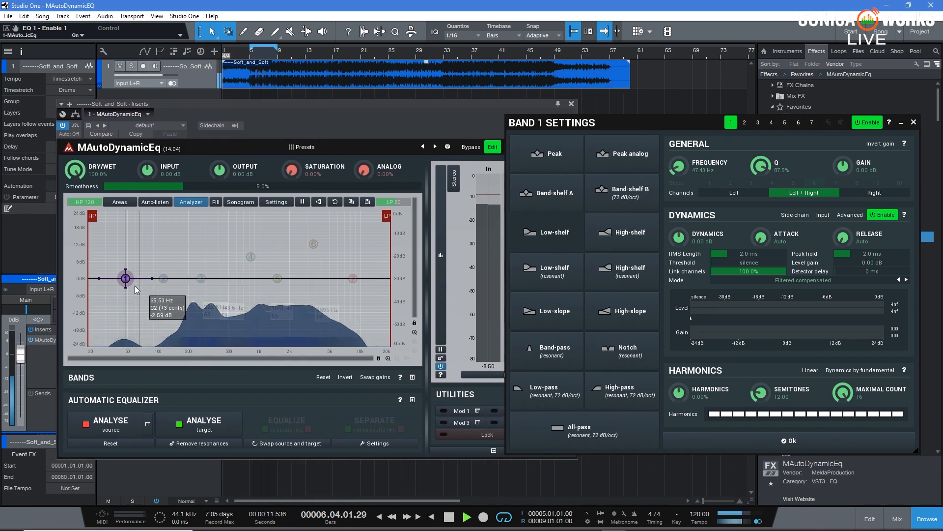
pyautogui.moveTo(123, 278); pyautogui.dragTo(193, 279)
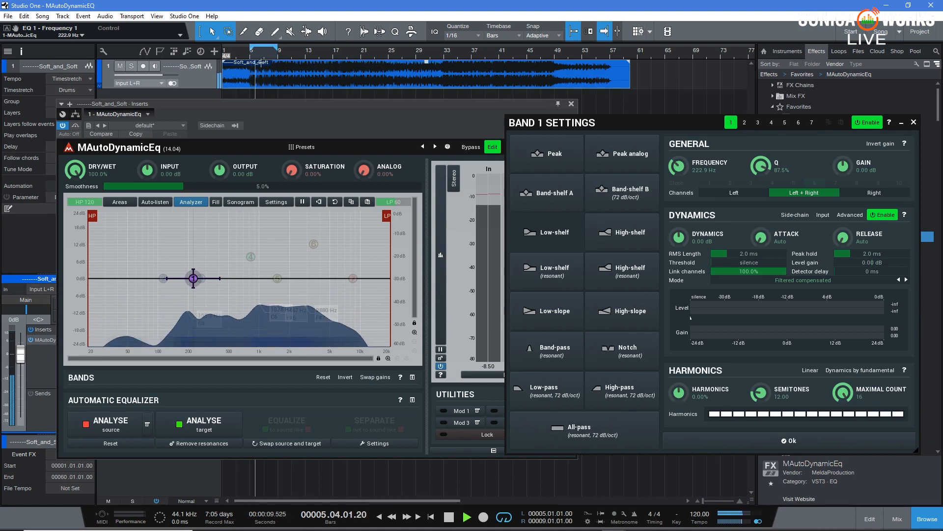
pyautogui.press('space')
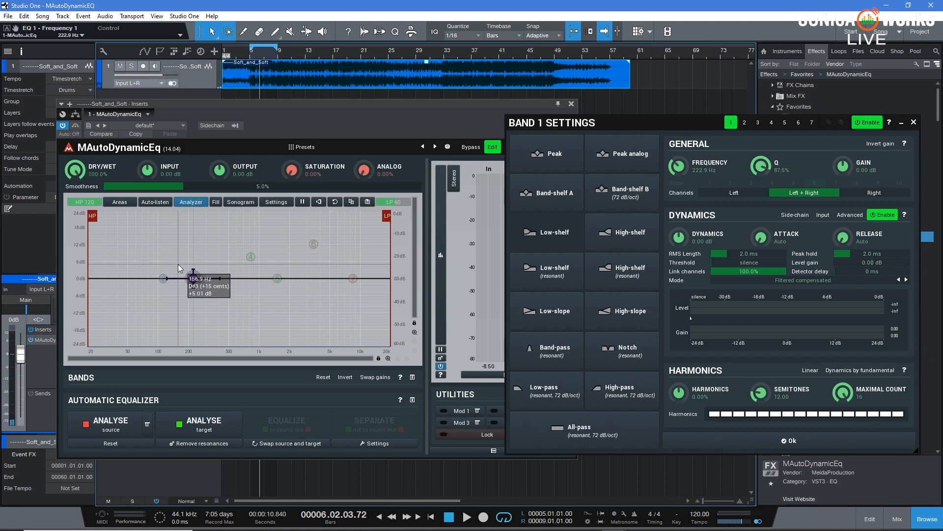
# - Shift band 1 to about 249.3 Hz with a trial boost, then set its gain to 0 dB
pyautogui.moveTo(194, 278); pyautogui.dragTo(198, 251)
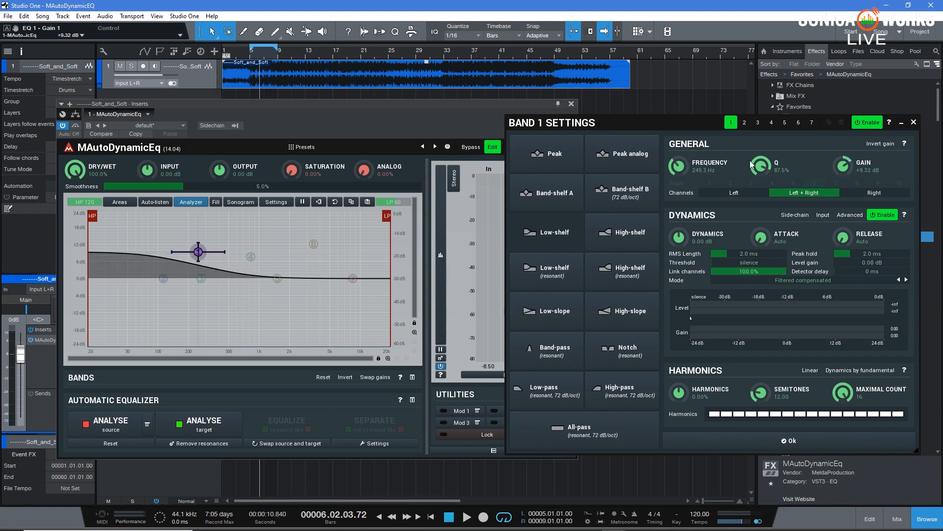
pyautogui.doubleClick(843, 168)
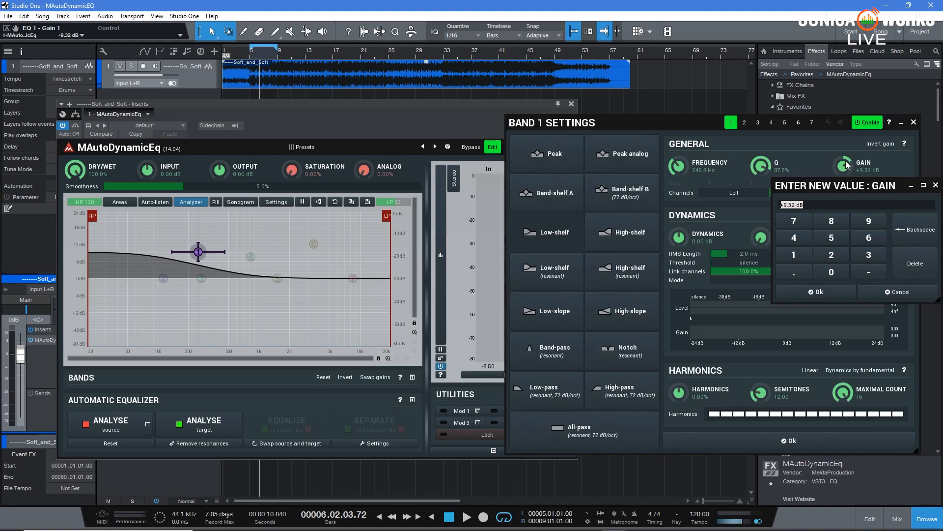
pyautogui.moveTo(826, 185); pyautogui.dragTo(438, 198)
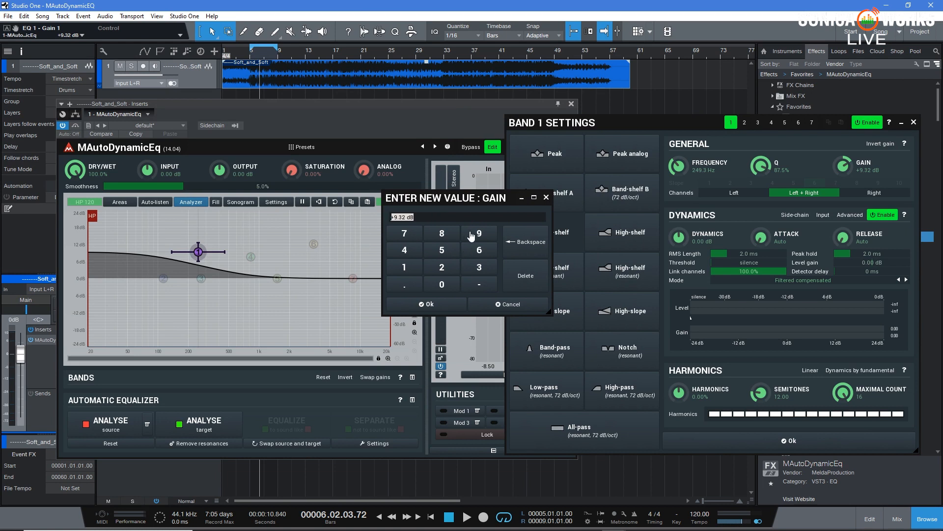
pyautogui.click(443, 288)
pyautogui.click(428, 304)
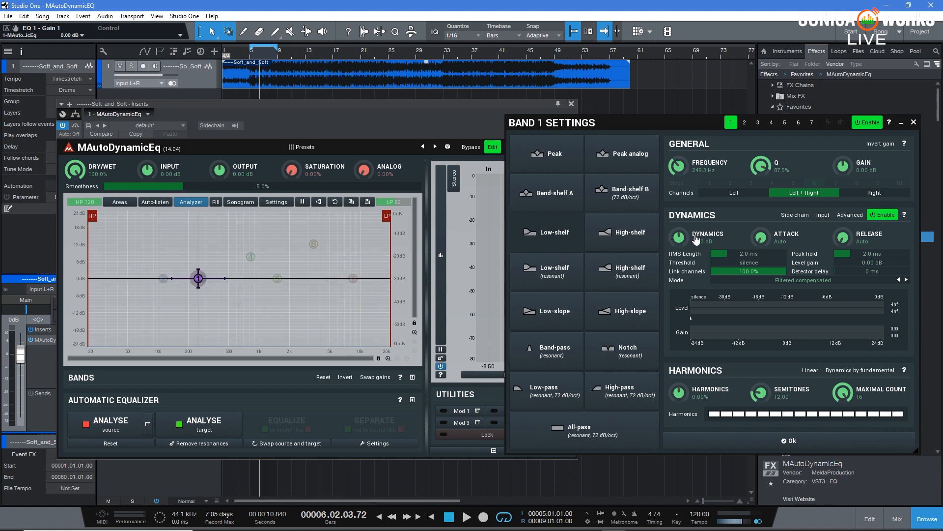
# - Set band 1's dynamics amount to +10 dB
pyautogui.moveTo(681, 238); pyautogui.dragTo(680, 227)
pyautogui.doubleClick(681, 238)
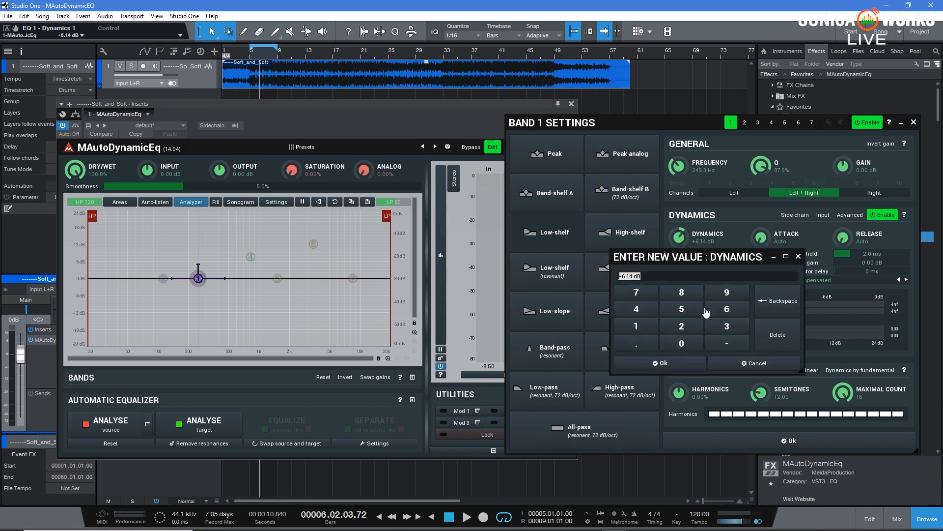
pyautogui.click(690, 293)
pyautogui.click(780, 301)
pyautogui.click(639, 325)
pyautogui.click(683, 344)
pyautogui.click(664, 363)
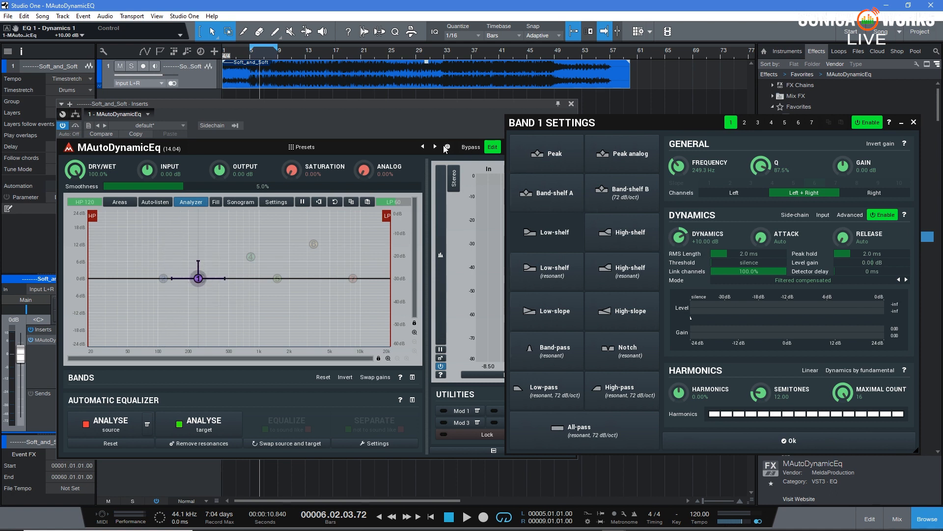
# - Play the loop from bar 5 to watch how band 1's dynamics react to the audio
pyautogui.click(251, 55)
pyautogui.press('space')
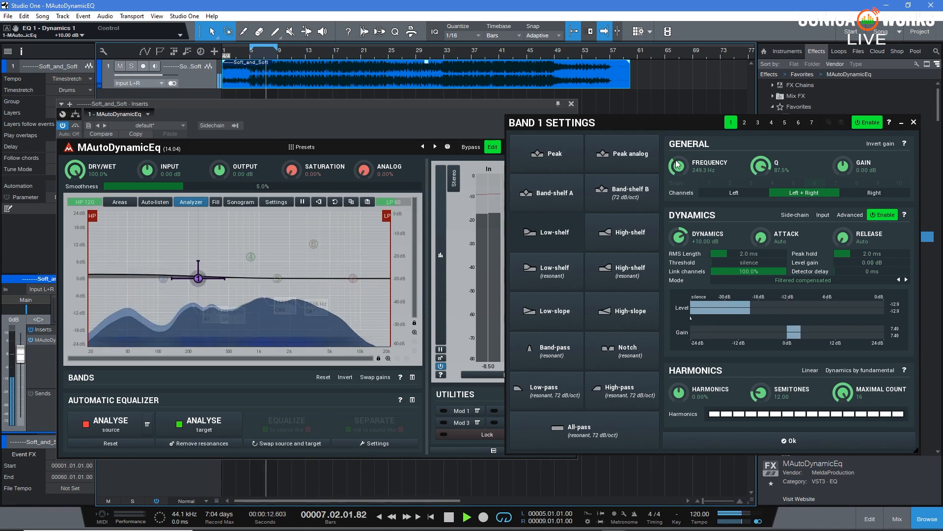
pyautogui.press('space')
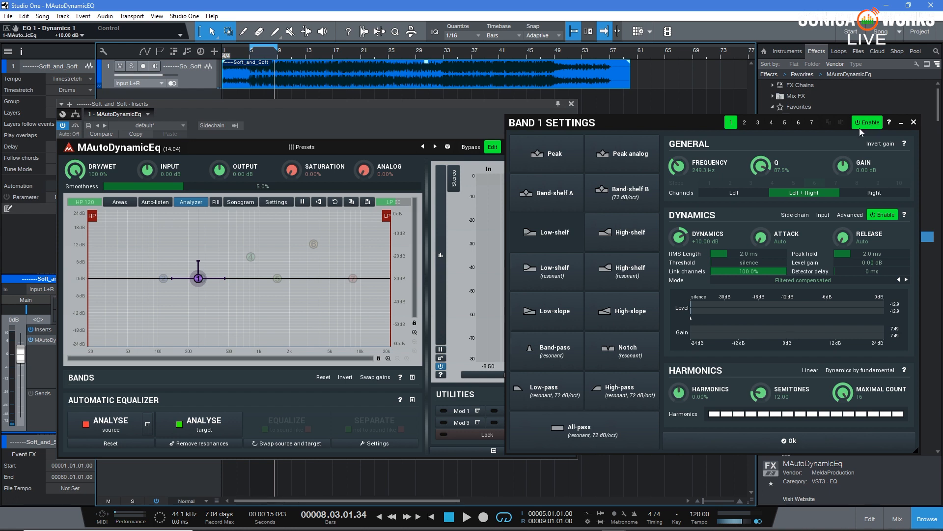
# - Look through the settings of bands 2 to 7 and return to band 1
pyautogui.click(745, 123)
pyautogui.click(758, 122)
pyautogui.click(771, 123)
pyautogui.click(785, 122)
pyautogui.click(799, 122)
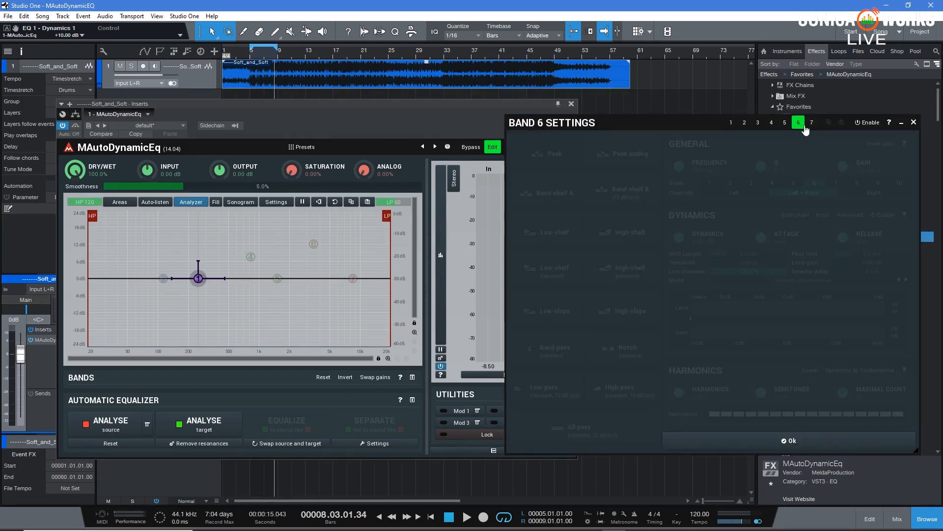
pyautogui.click(812, 122)
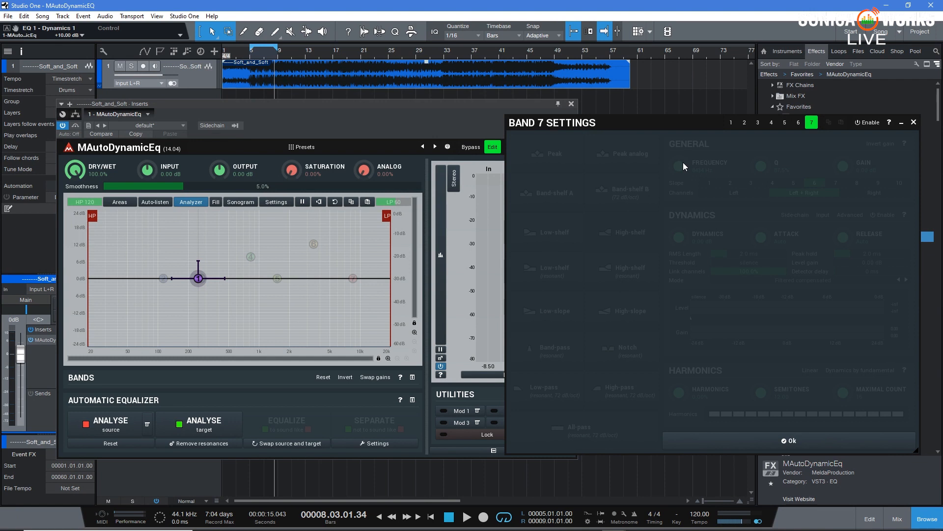
pyautogui.click(731, 123)
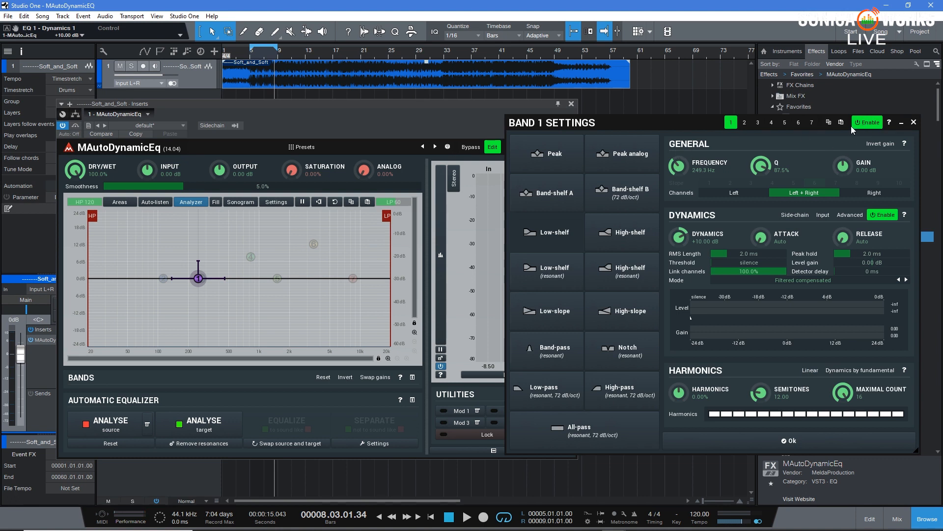
# - Play the loop and compare the sound with band 1 disabled and enabled, leaving the band on
pyautogui.press('space')
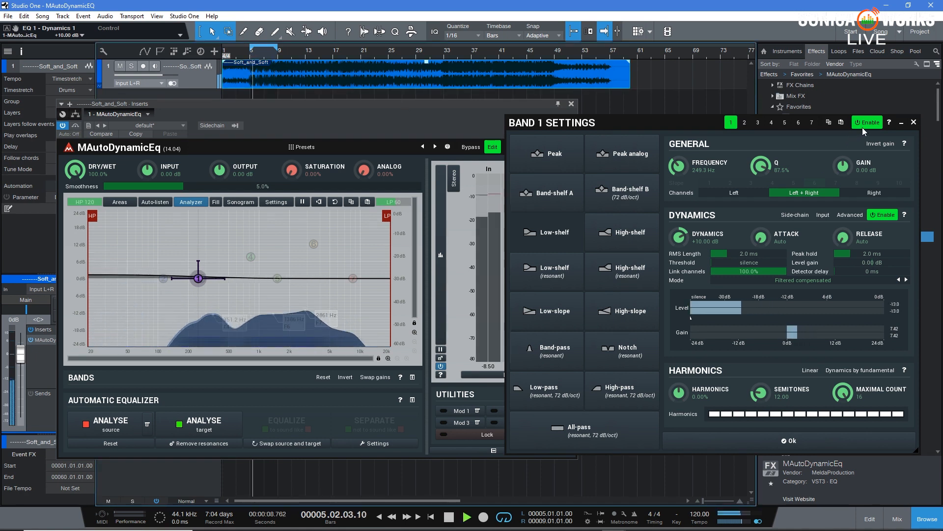
pyautogui.click(863, 125)
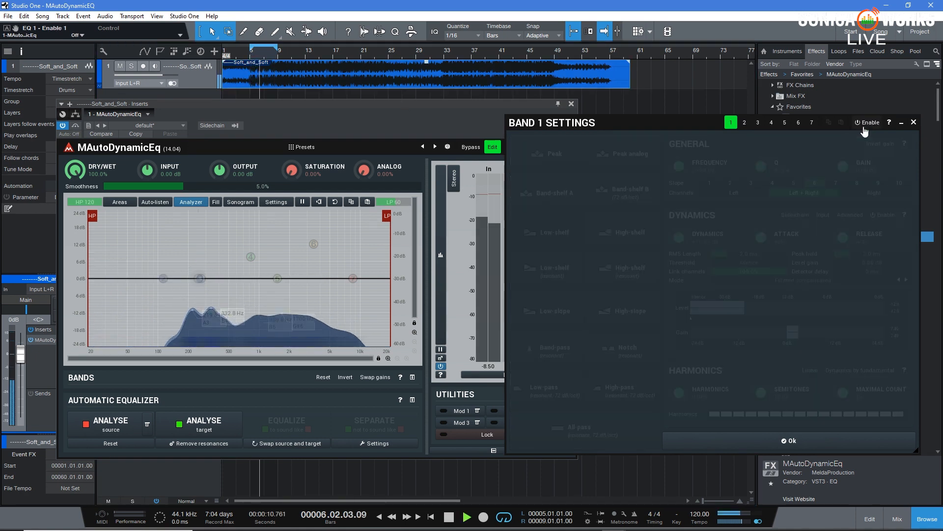
pyautogui.click(864, 127)
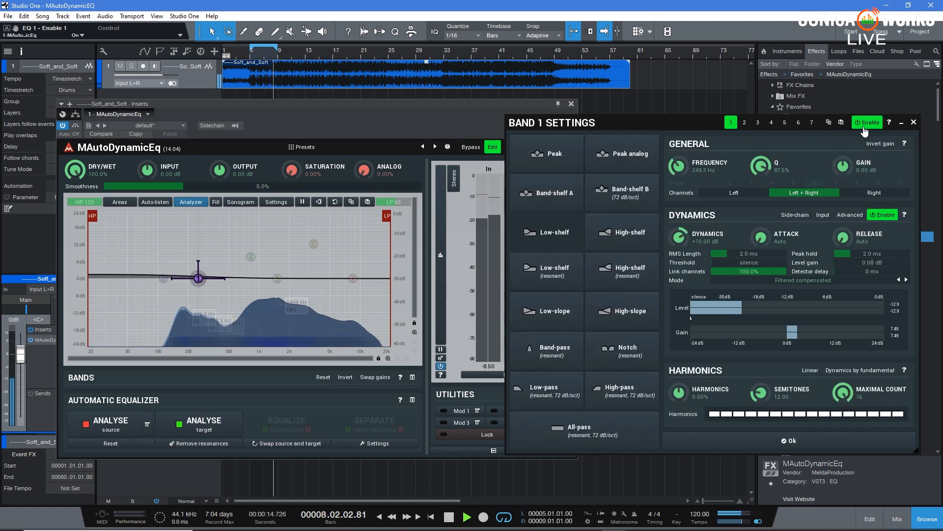
pyautogui.click(864, 127)
pyautogui.click(865, 127)
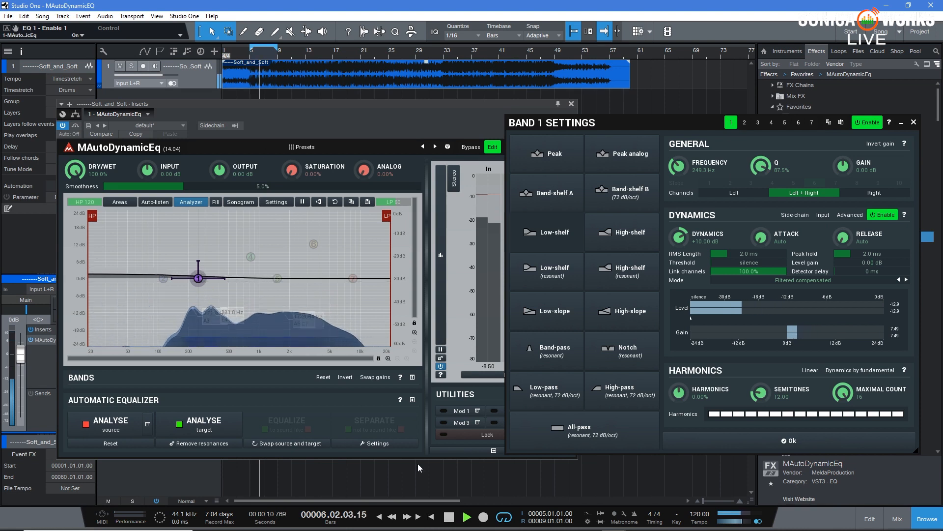
pyautogui.click(449, 517)
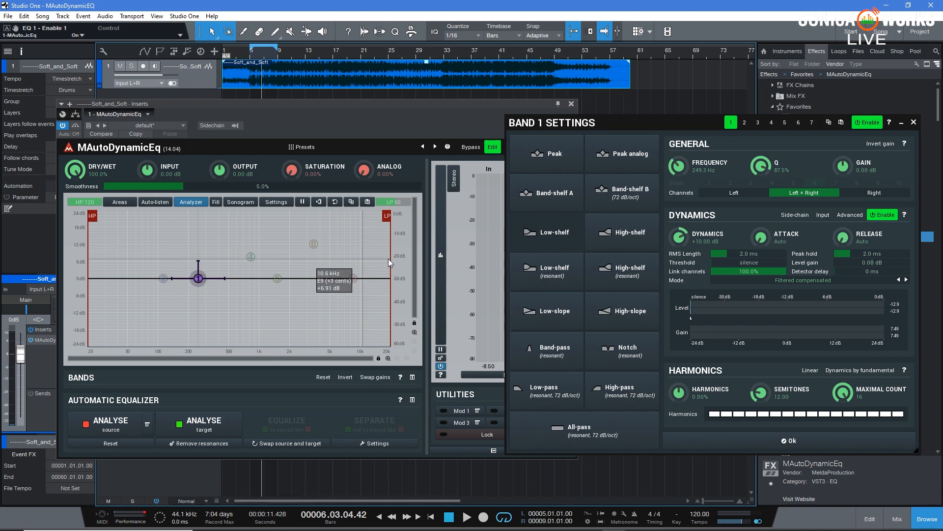
# - Try an attack of about 110 ms and a release of about 12 ms on band 1 during playback
pyautogui.click(467, 517)
pyautogui.moveTo(762, 239); pyautogui.dragTo(844, 253)
pyautogui.moveTo(780, 245); pyautogui.dragTo(780, 253)
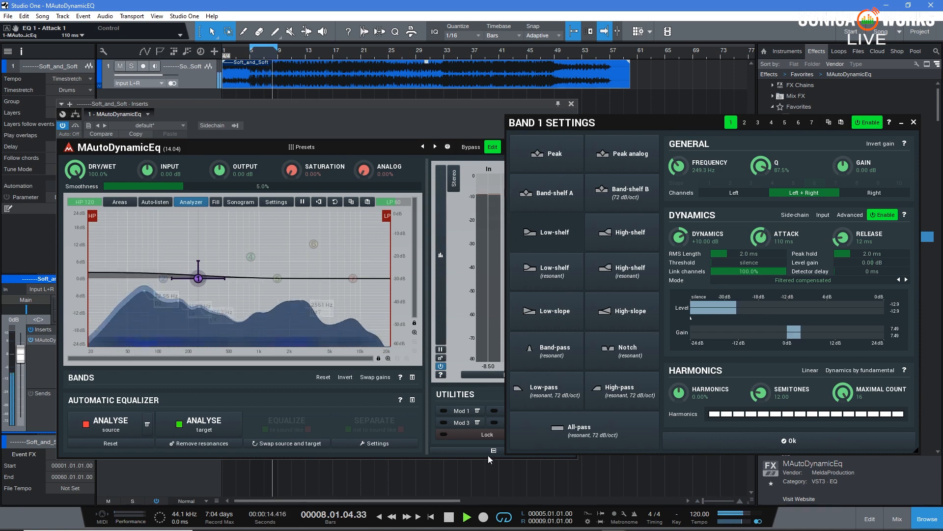
pyautogui.click(448, 516)
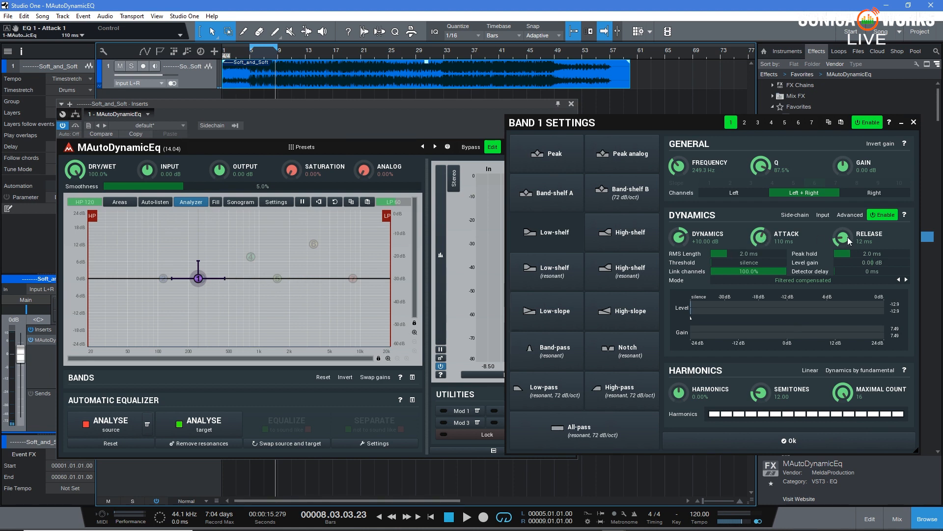
# - Try an attack of about 19 ms and a release of about 6218 ms on band 1 during playback
pyautogui.press('space')
pyautogui.moveTo(761, 238)
pyautogui.mouseDown()
pyautogui.moveTo(760, 295)
pyautogui.moveTo(761, 236)
pyautogui.mouseUp()
pyautogui.moveTo(842, 237); pyautogui.dragTo(842, 174)
pyautogui.click(450, 516)
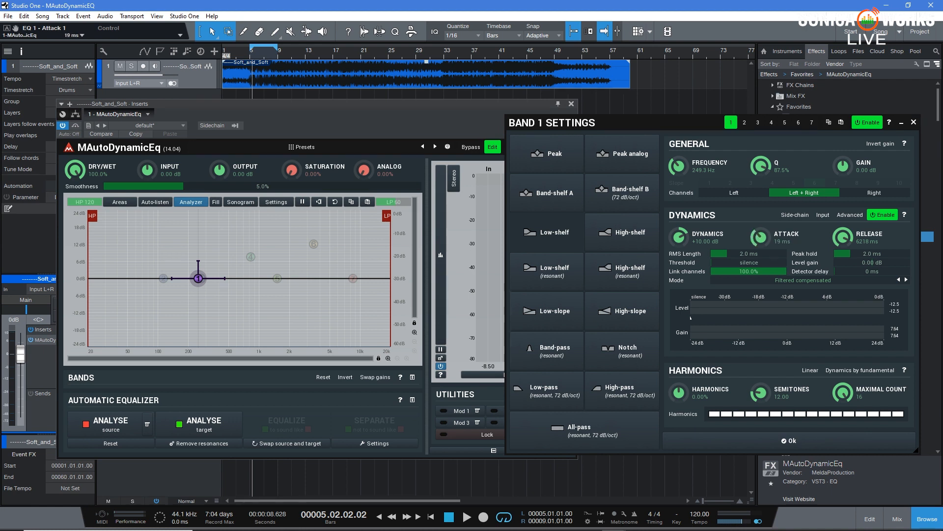
# - Return band 1's attack and release to Auto and, during playback, set peak hold to Auto with about +13.25 dB level gain
pyautogui.moveTo(760, 237); pyautogui.dragTo(761, 233)
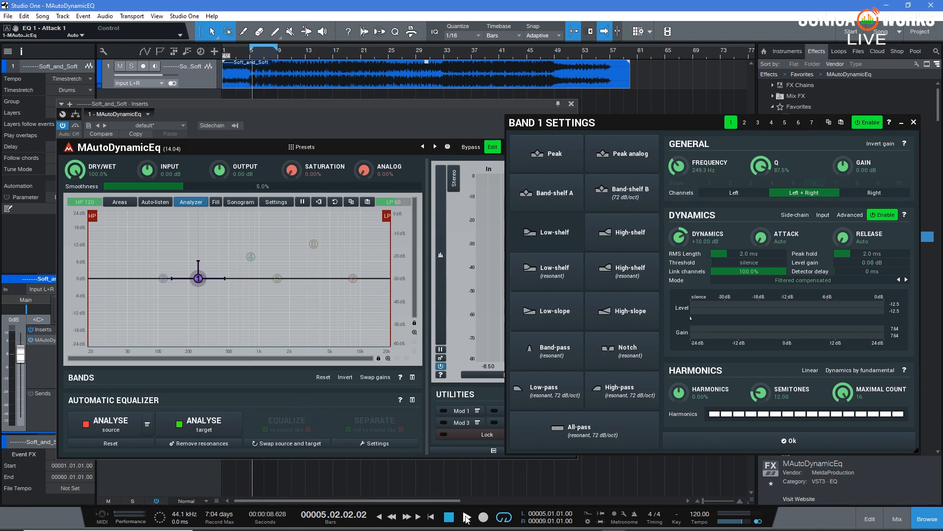
pyautogui.click(466, 516)
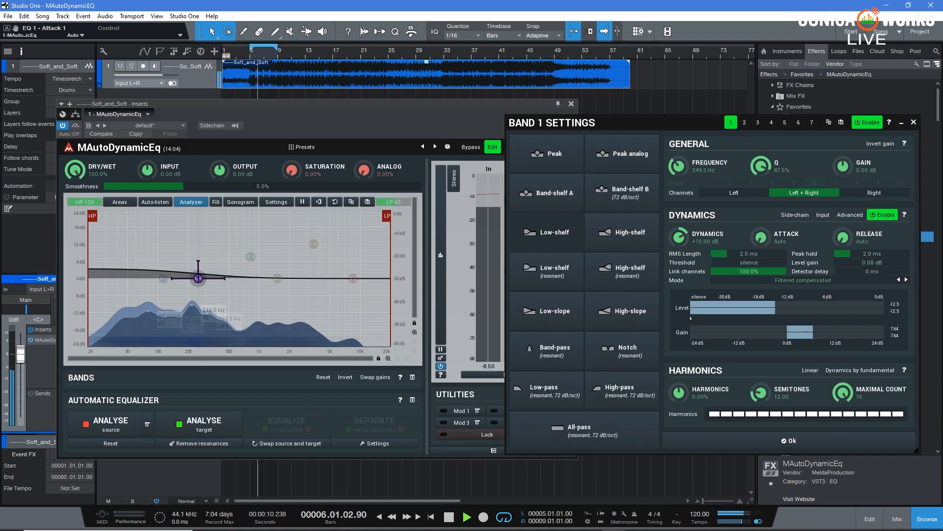
pyautogui.moveTo(850, 254); pyautogui.dragTo(820, 254)
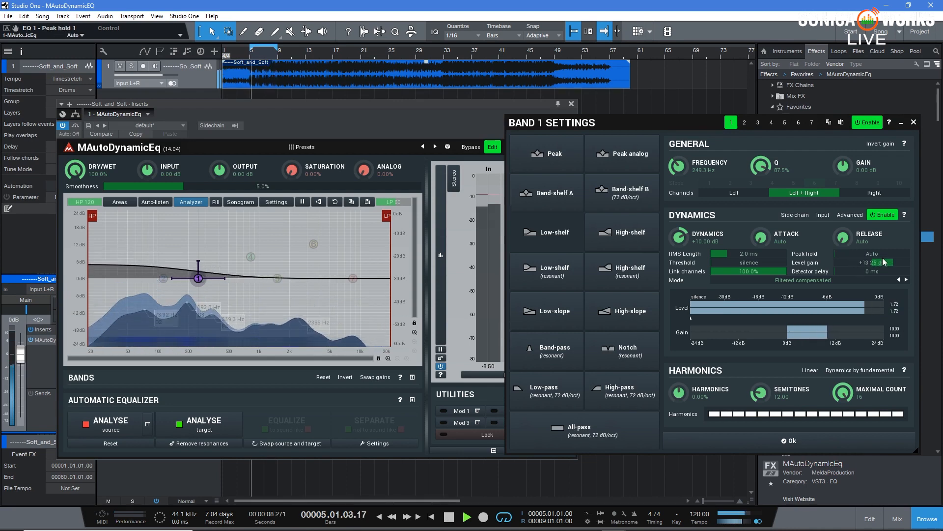
# - Set band 1's attack to 0.003 ms, release to 29 ms, threshold to about -25.1 dB and level gain to +12.86 dB
pyautogui.moveTo(766, 236); pyautogui.dragTo(765, 223)
pyautogui.moveTo(844, 237); pyautogui.dragTo(844, 224)
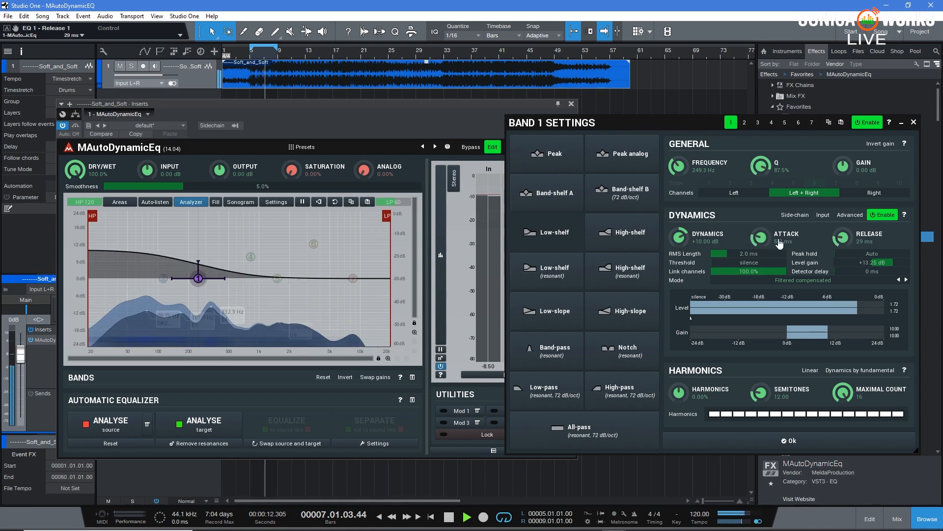
pyautogui.moveTo(791, 241); pyautogui.dragTo(772, 262)
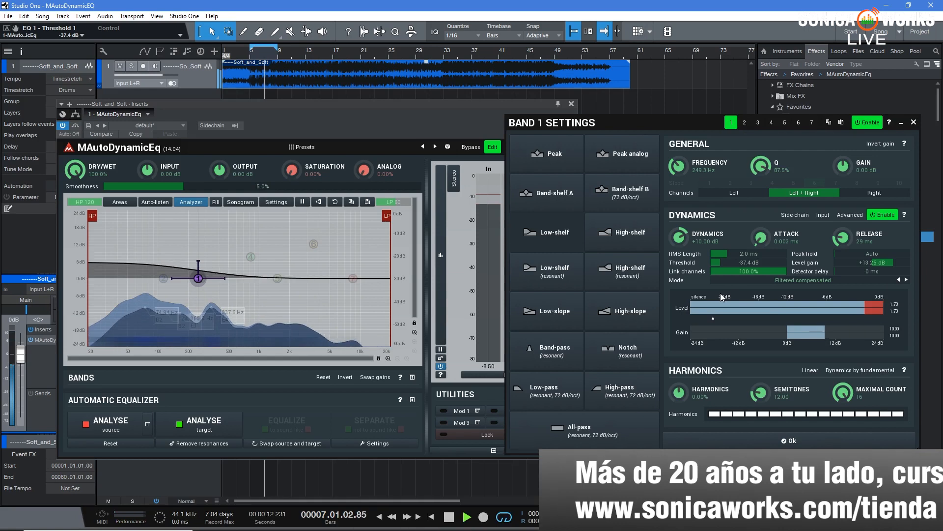
pyautogui.click(455, 518)
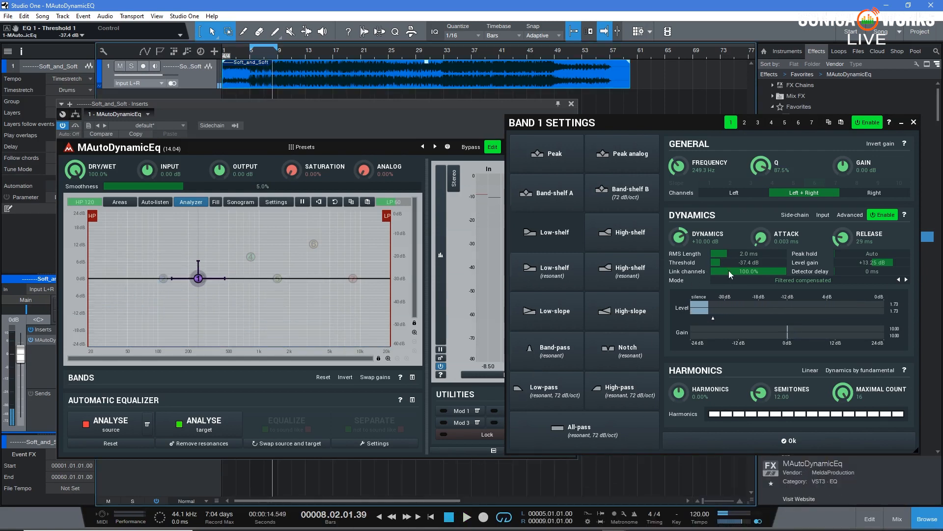
pyautogui.moveTo(733, 262); pyautogui.dragTo(742, 262)
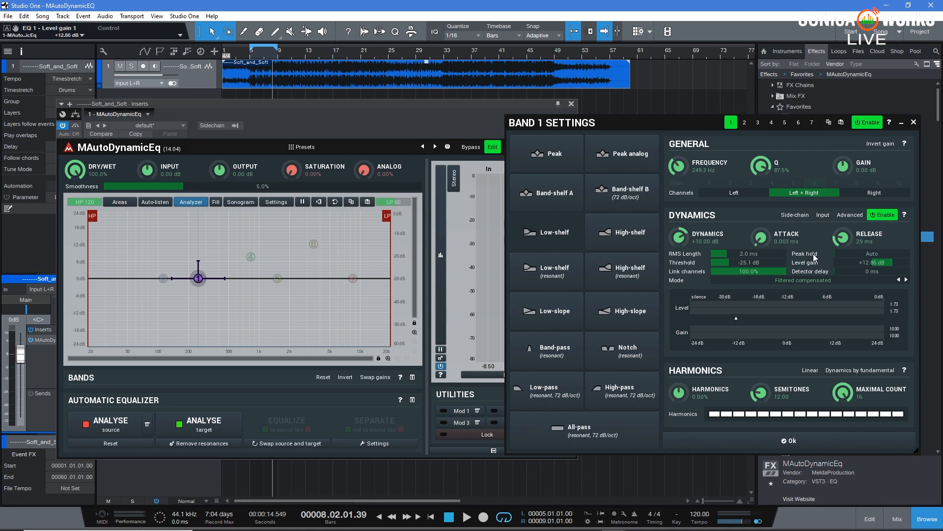
# - Set band 1's peak hold to 0.010 ms and change its filter type to Peak
pyautogui.moveTo(862, 254); pyautogui.dragTo(863, 252)
pyautogui.click(197, 278)
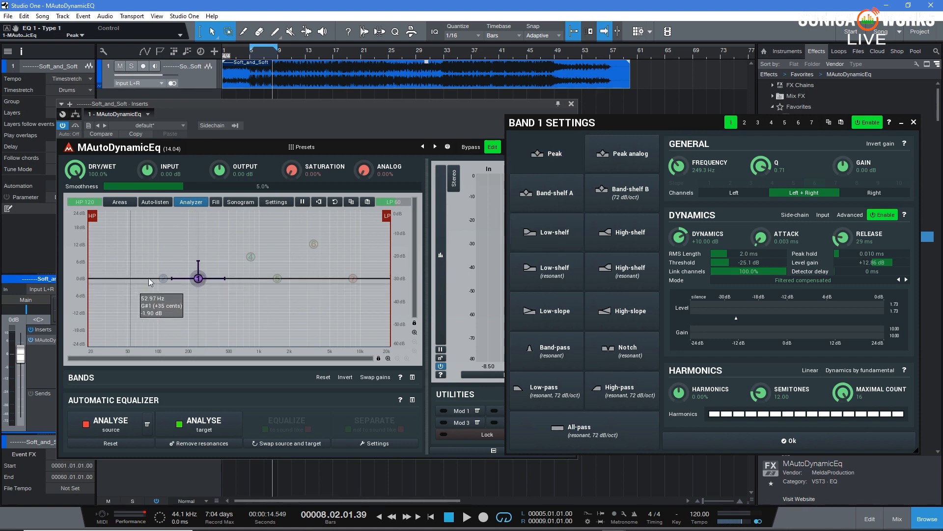
# - Disable band 1's dynamics, move the band to about 77 Hz with +11.91 dB gain, and reopen its settings
pyautogui.moveTo(198, 279); pyautogui.dragTo(141, 271)
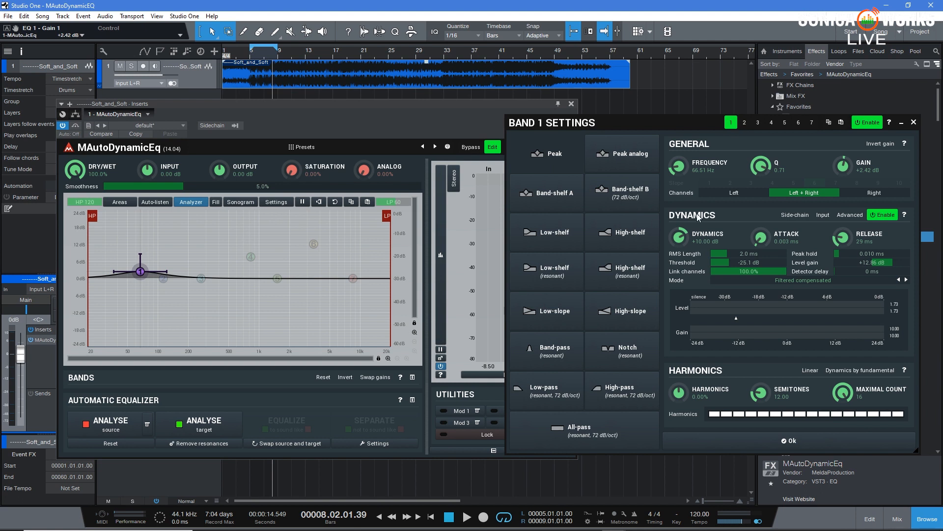
pyautogui.click(880, 216)
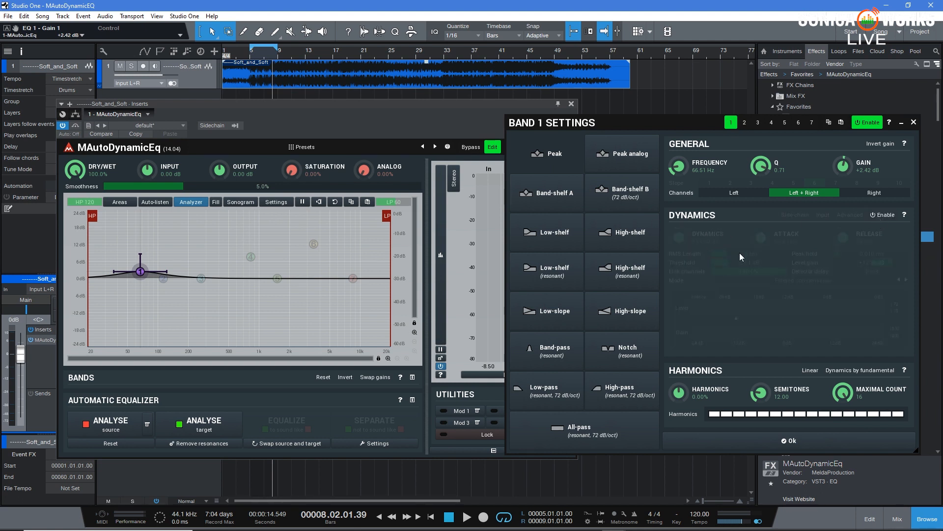
pyautogui.moveTo(140, 270); pyautogui.dragTo(150, 243)
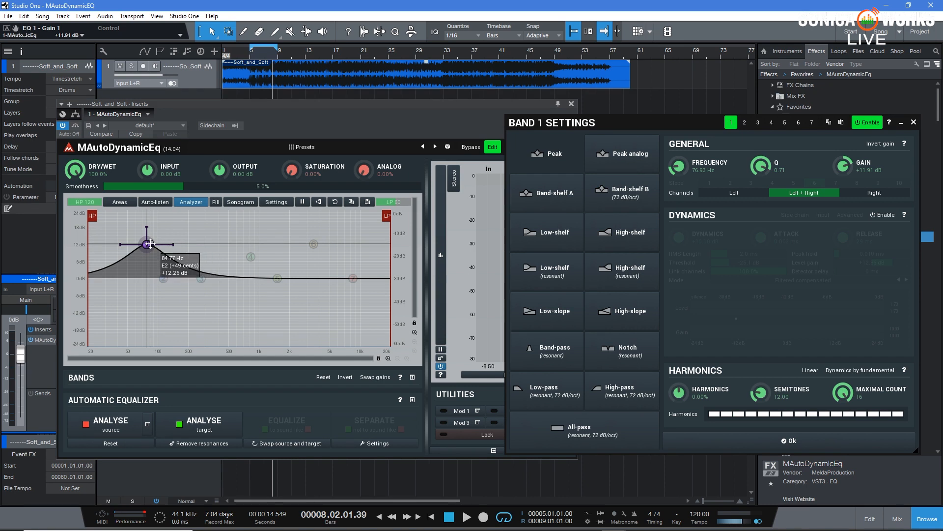
pyautogui.doubleClick(148, 244)
pyautogui.doubleClick(147, 244)
pyautogui.rightClick(147, 244)
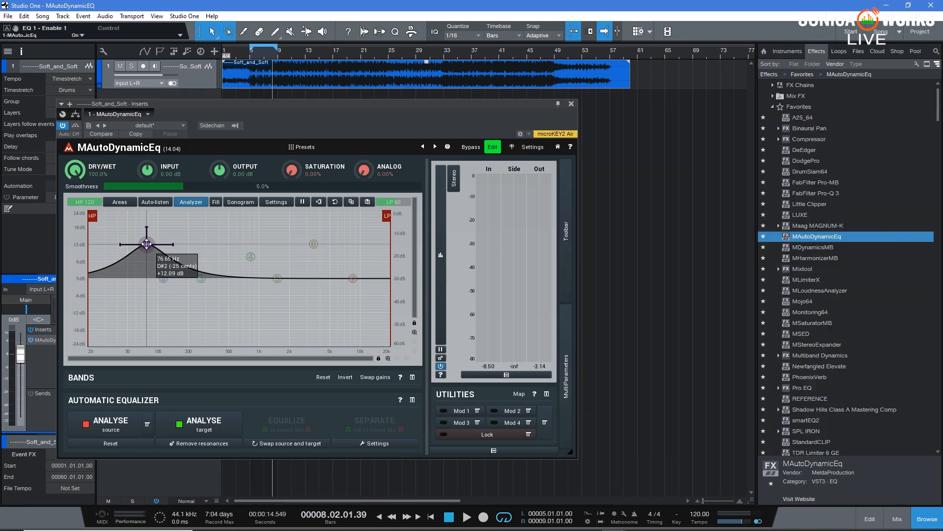
pyautogui.rightClick(146, 243)
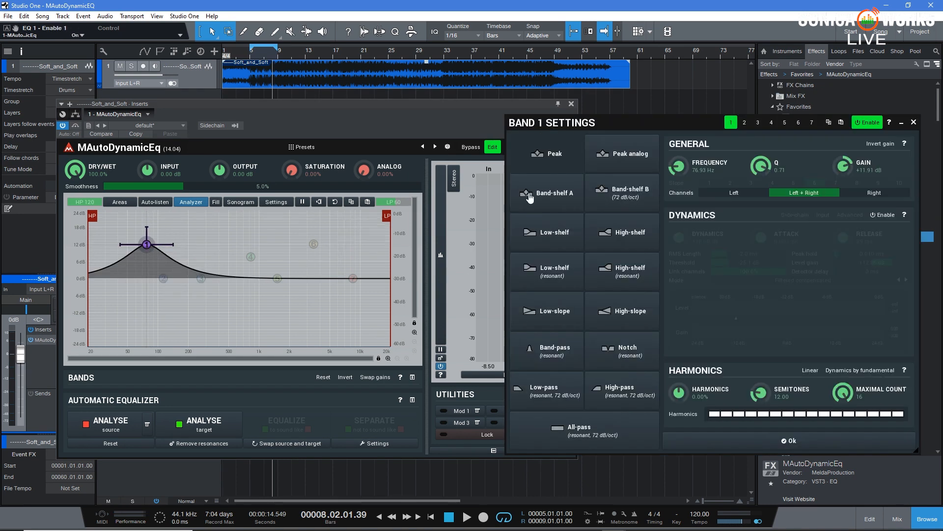
# - Set band 1's frequency to 200 Hz and narrow the band to a Q of about 5.43
pyautogui.doubleClick(706, 172)
pyautogui.click(681, 272)
pyautogui.click(682, 272)
pyautogui.click(658, 337)
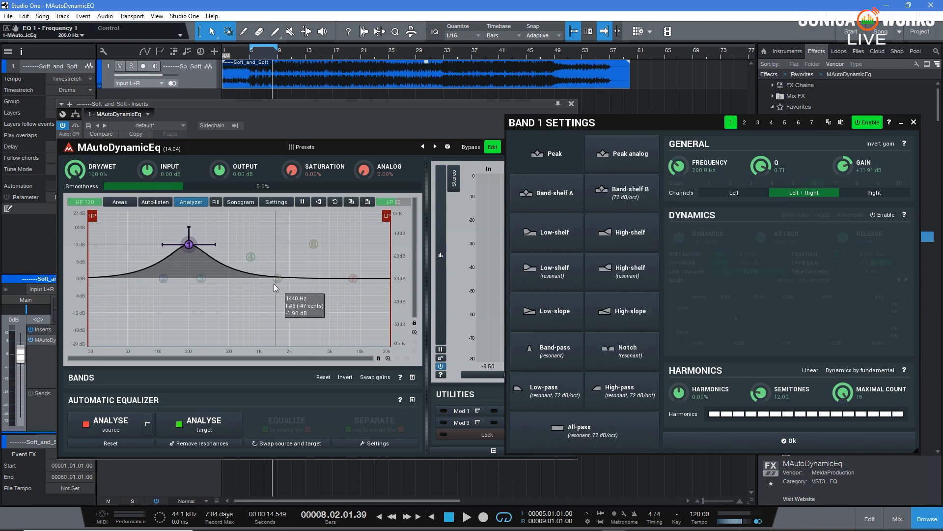
pyautogui.moveTo(216, 244); pyautogui.dragTo(206, 244)
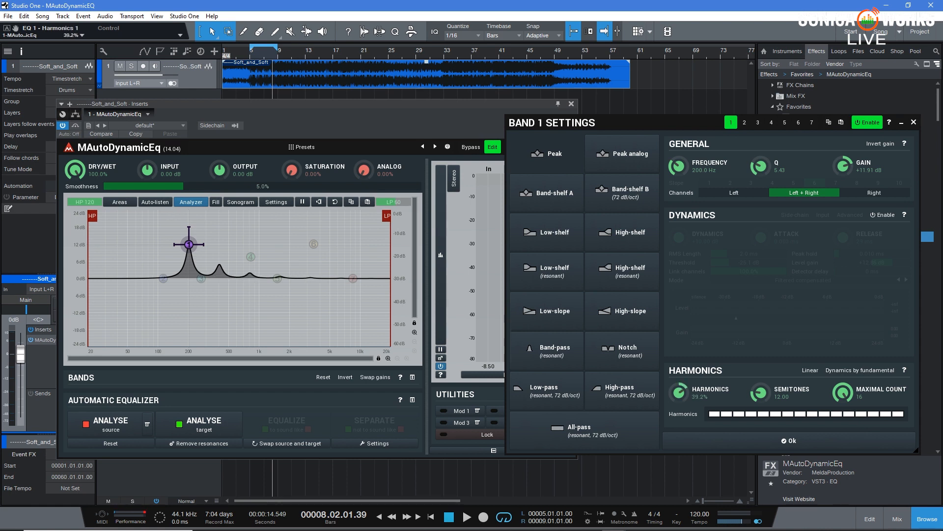
# - Raise band 1's harmonics to about 98.4% and try a maximum count of 4 before restoring 16
pyautogui.moveTo(679, 392); pyautogui.dragTo(679, 342)
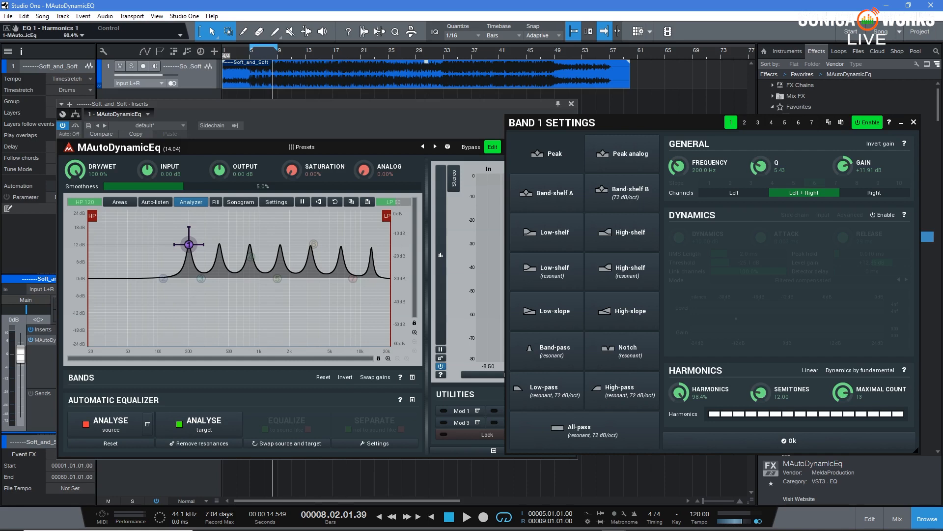
pyautogui.moveTo(843, 393); pyautogui.dragTo(843, 405)
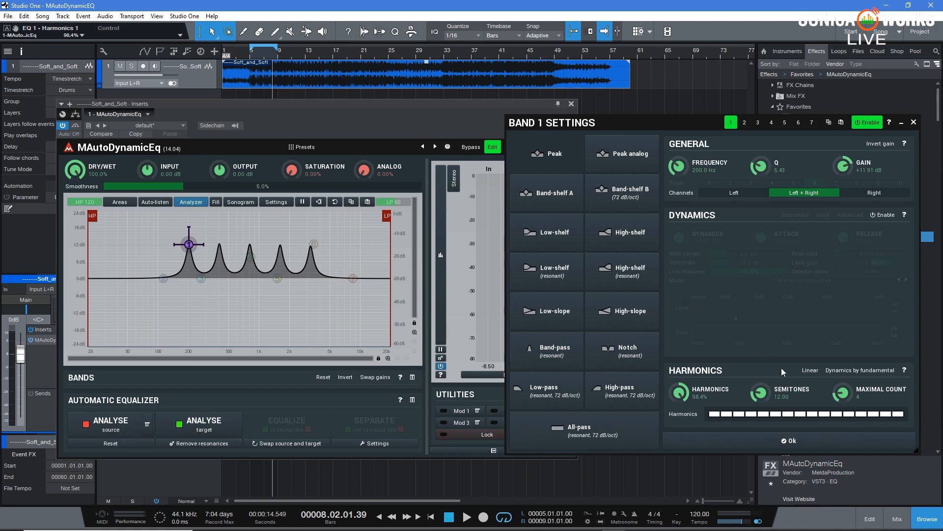
pyautogui.moveTo(843, 393); pyautogui.dragTo(842, 378)
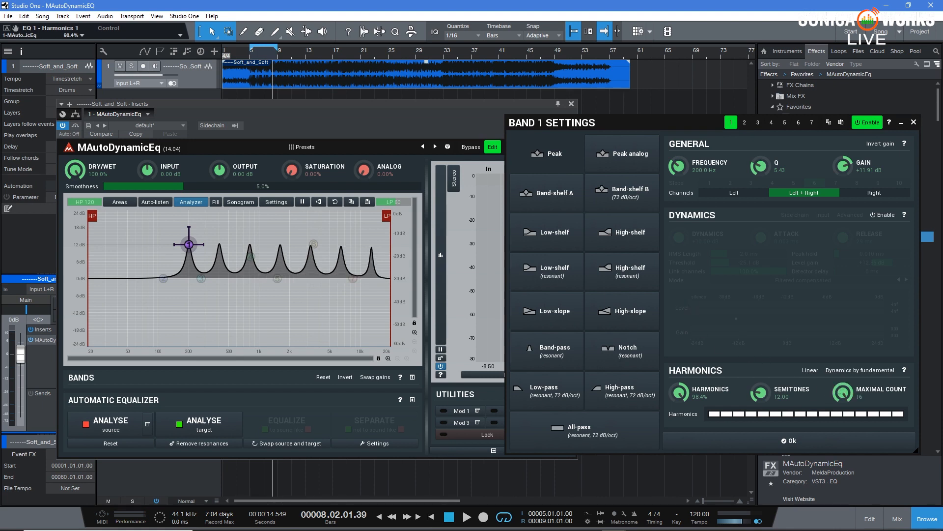
# - Switch off band 1's second to fifth harmonic slots one by one, and switch them all back on
pyautogui.click(729, 416)
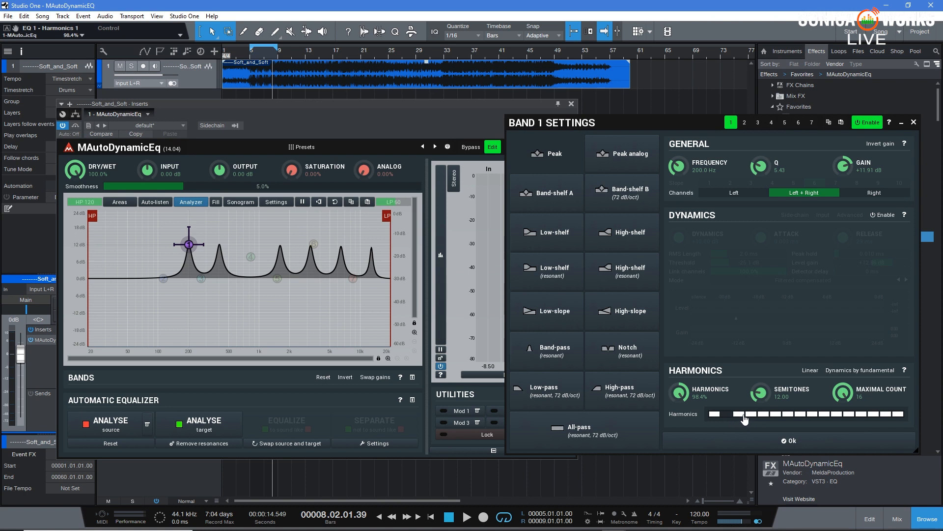
pyautogui.click(742, 415)
pyautogui.click(754, 416)
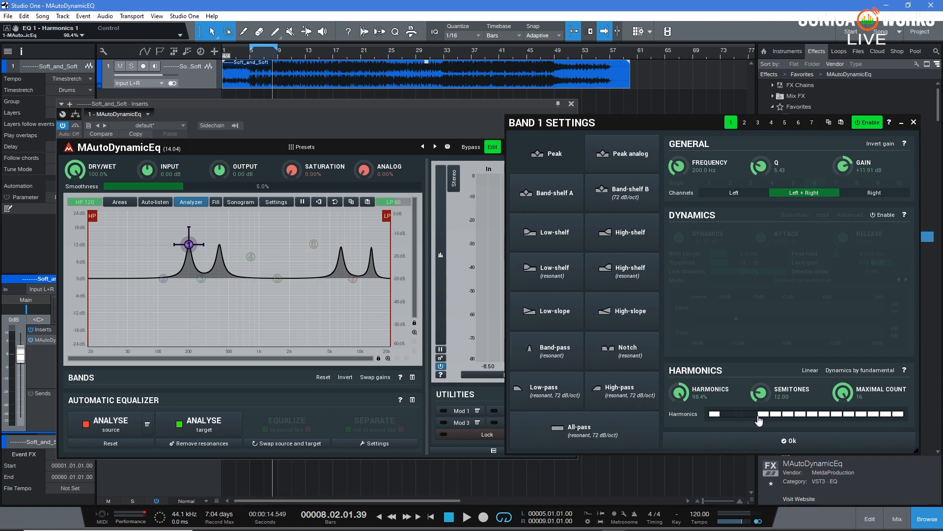
pyautogui.click(761, 416)
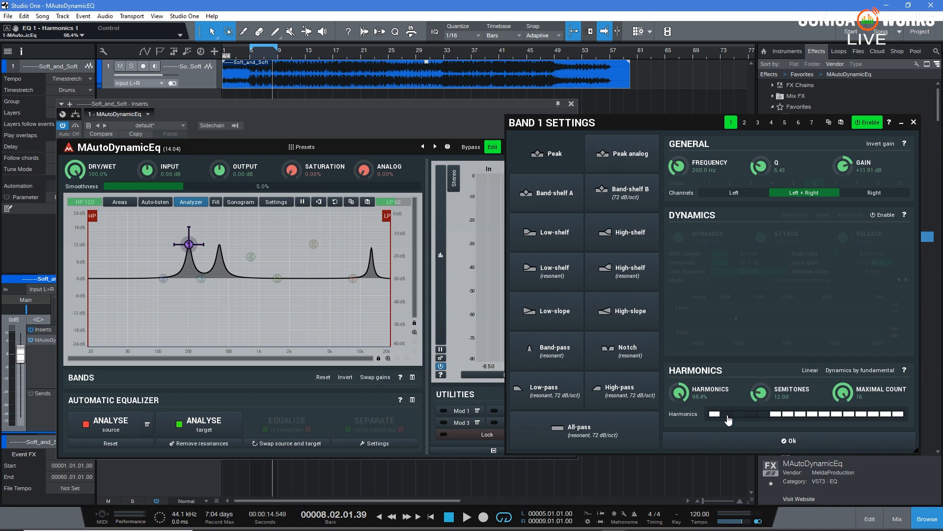
pyautogui.click(729, 416)
pyautogui.click(740, 415)
pyautogui.click(753, 416)
pyautogui.click(763, 416)
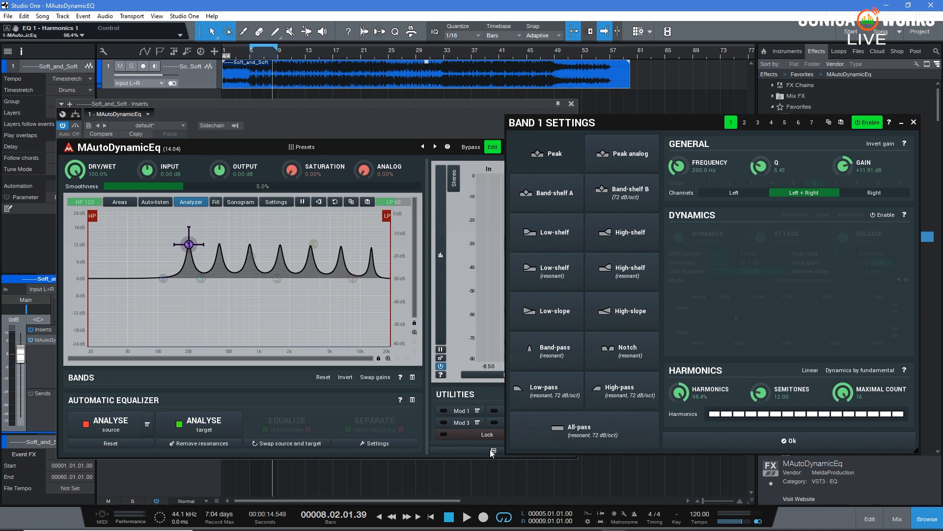
# - During playback, move band 1 to about 156 Hz at +19.17 dB and switch its second, fourth and sixth harmonic slots off and back on
pyautogui.click(467, 517)
pyautogui.moveTo(185, 243); pyautogui.dragTo(178, 223)
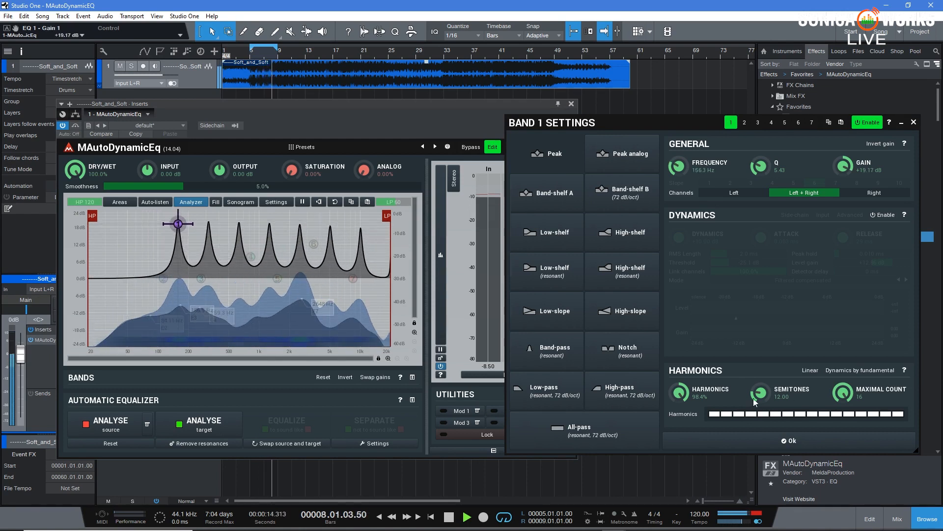
pyautogui.click(775, 413)
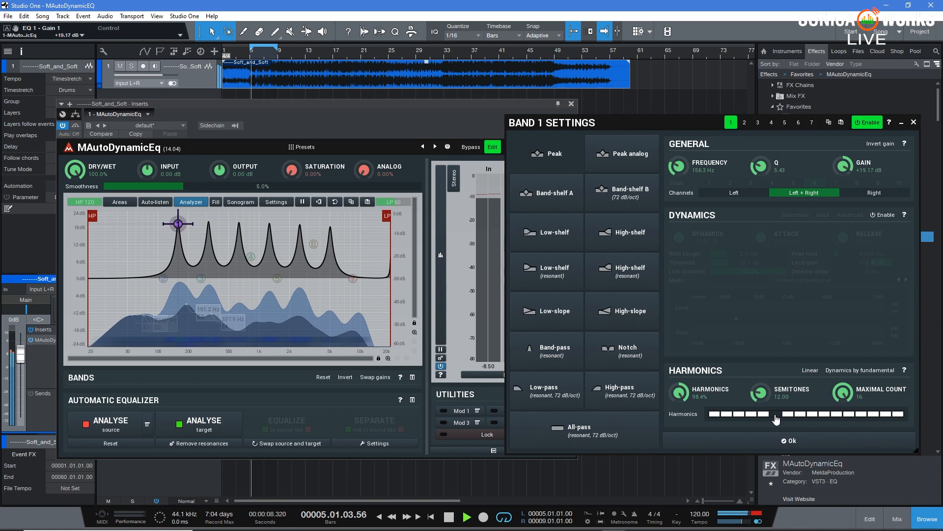
pyautogui.click(751, 413)
pyautogui.click(727, 413)
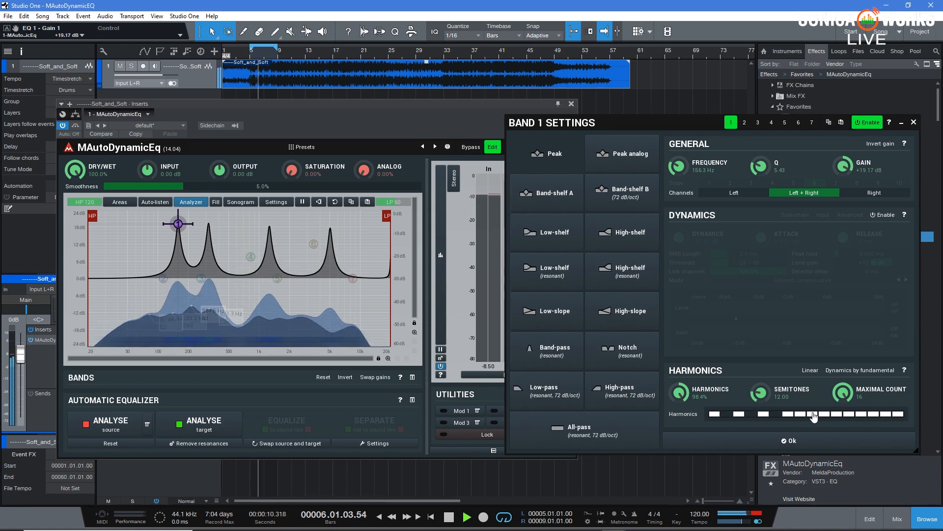
pyautogui.click(776, 414)
pyautogui.click(751, 414)
pyautogui.click(727, 414)
# - Try band 1's harmonics at -100% during playback, bring them back to about -4%, and stop playback
pyautogui.moveTo(679, 392); pyautogui.dragTo(679, 437)
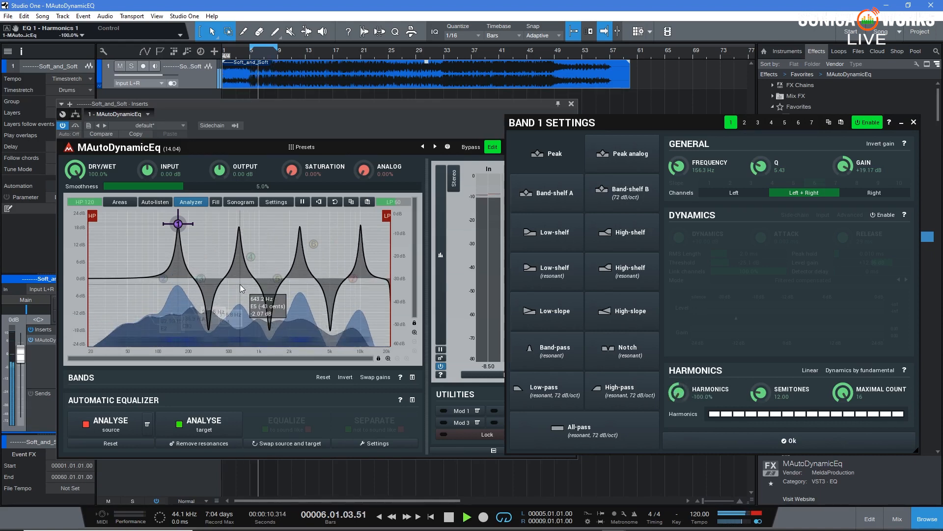
pyautogui.moveTo(679, 392); pyautogui.dragTo(679, 371)
pyautogui.click(452, 516)
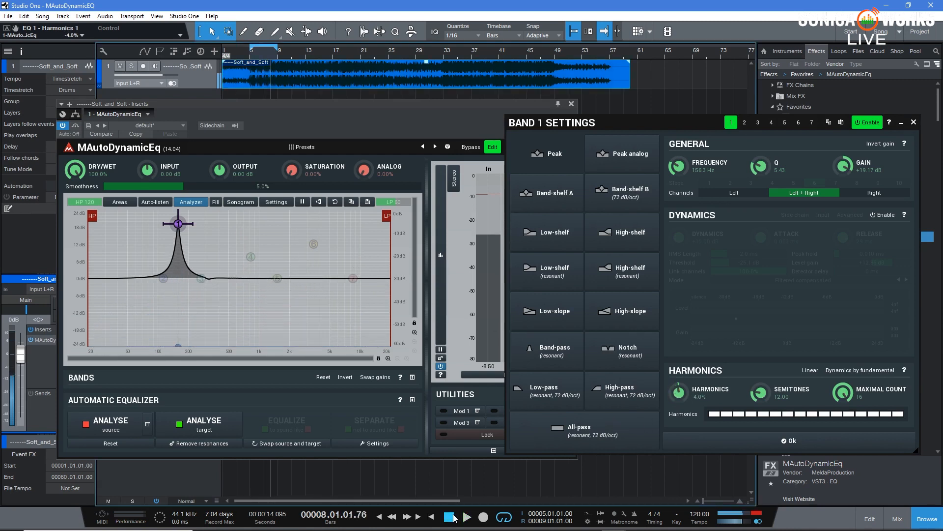
# - Reset band 1's harmonics to 0% and lower the band to about +0.35 dB at about 158 Hz
pyautogui.moveTo(178, 224); pyautogui.dragTo(177, 260)
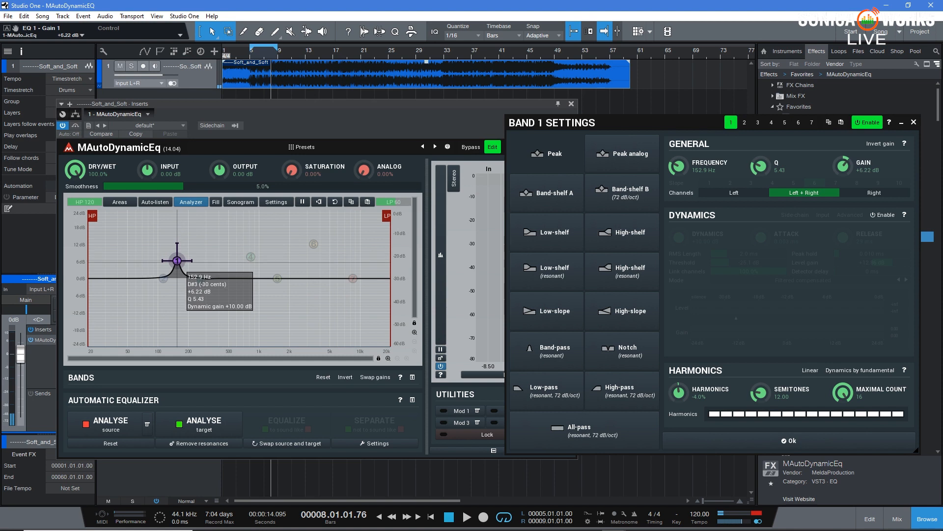
pyautogui.doubleClick(682, 392)
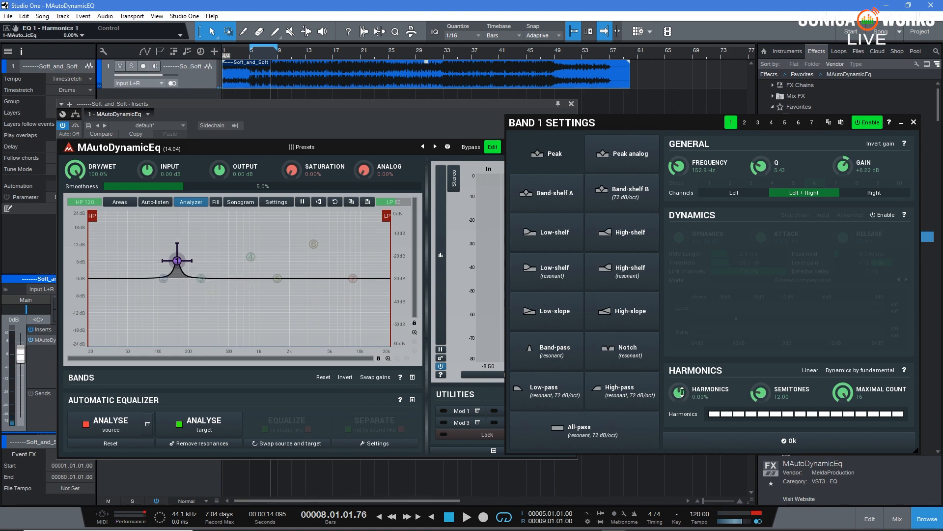
pyautogui.moveTo(177, 260); pyautogui.dragTo(179, 277)
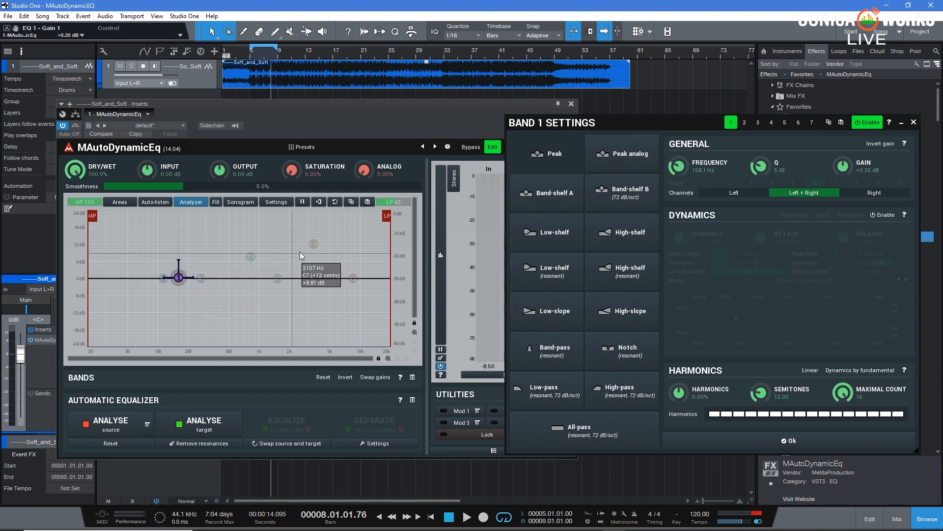
# - Re-enable band 1's dynamics and close the band settings and the MAutoDynamicEq window
pyautogui.click(888, 220)
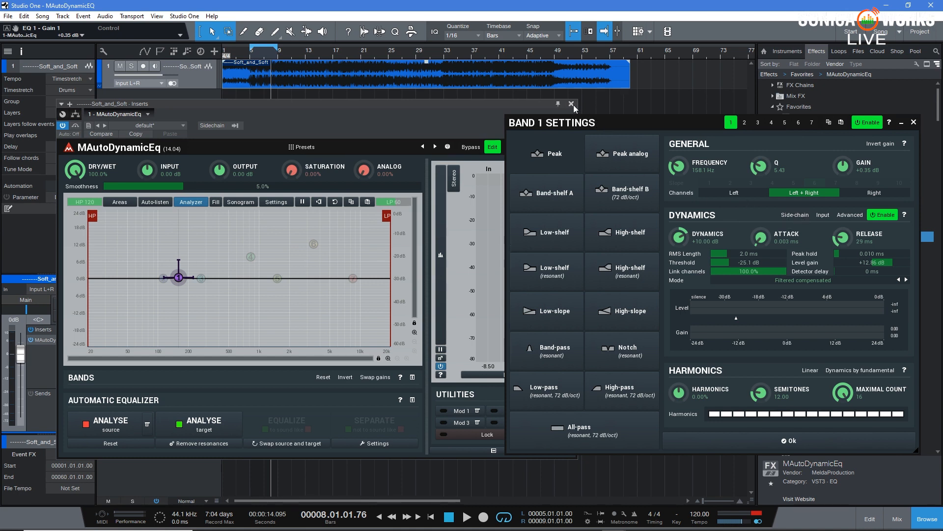
pyautogui.click(914, 121)
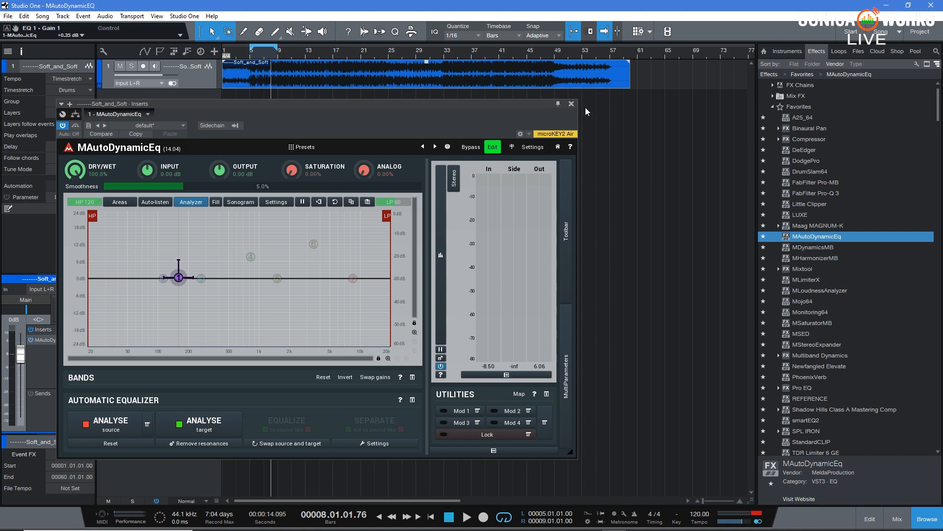
pyautogui.click(571, 104)
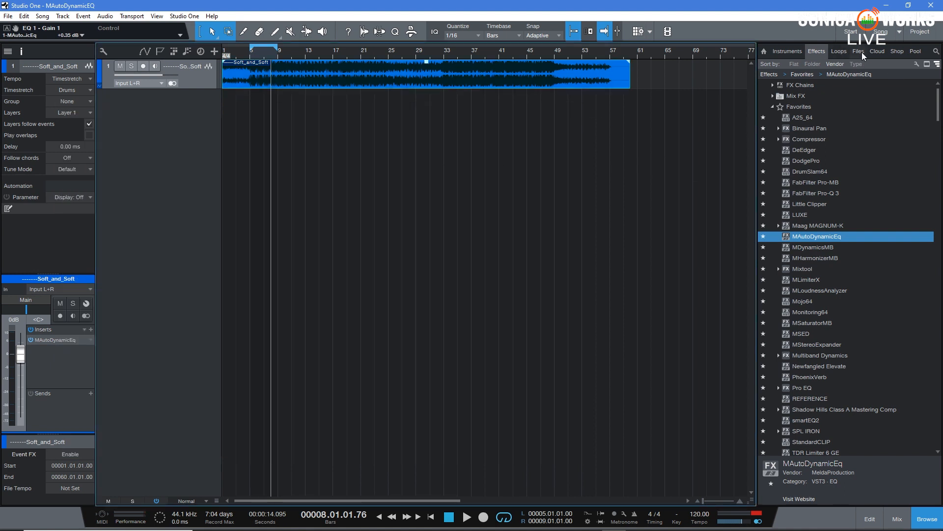
# - Add D16 Group's PunchBox instrument to the song on a new track and close its plug-in window
pyautogui.click(799, 51)
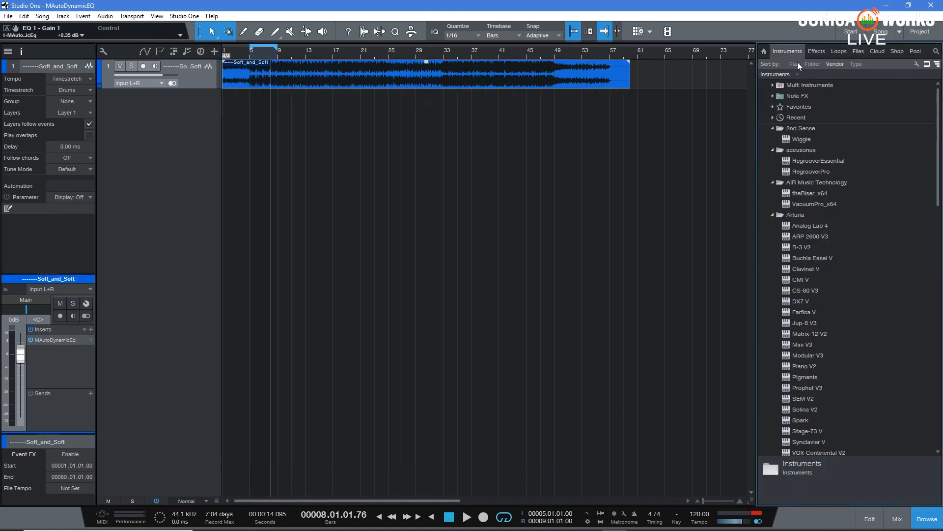
pyautogui.doubleClick(810, 217)
pyautogui.scroll(-4, 810, 212)
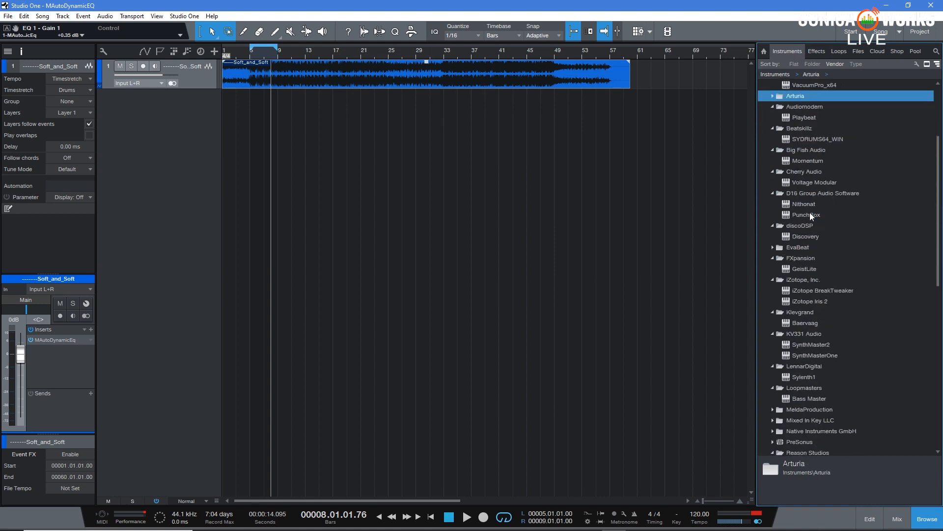
pyautogui.scroll(-1, 809, 213)
pyautogui.scroll(2, 810, 212)
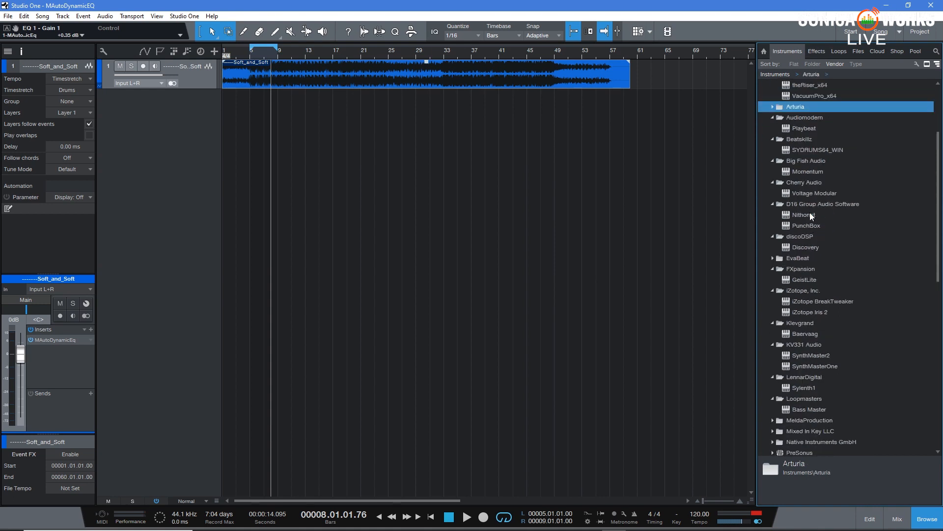
pyautogui.scroll(5, 810, 212)
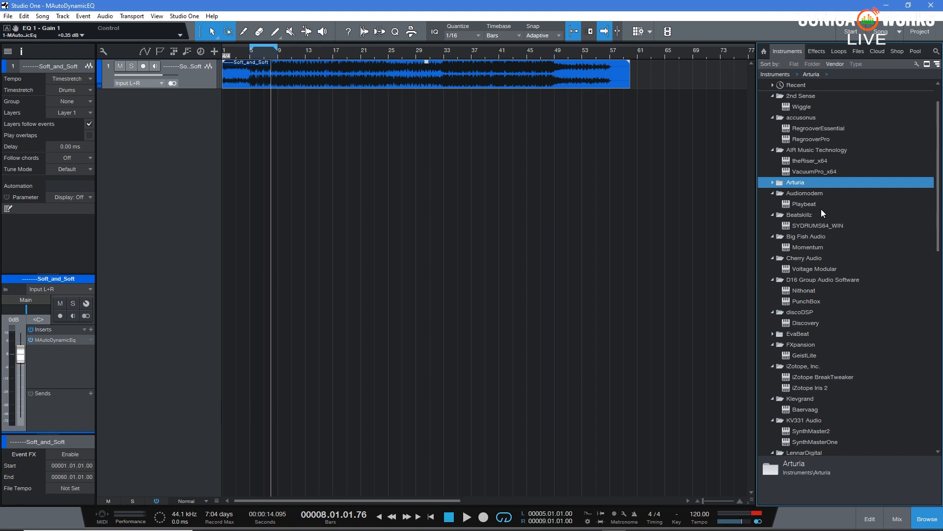
pyautogui.scroll(1, 822, 210)
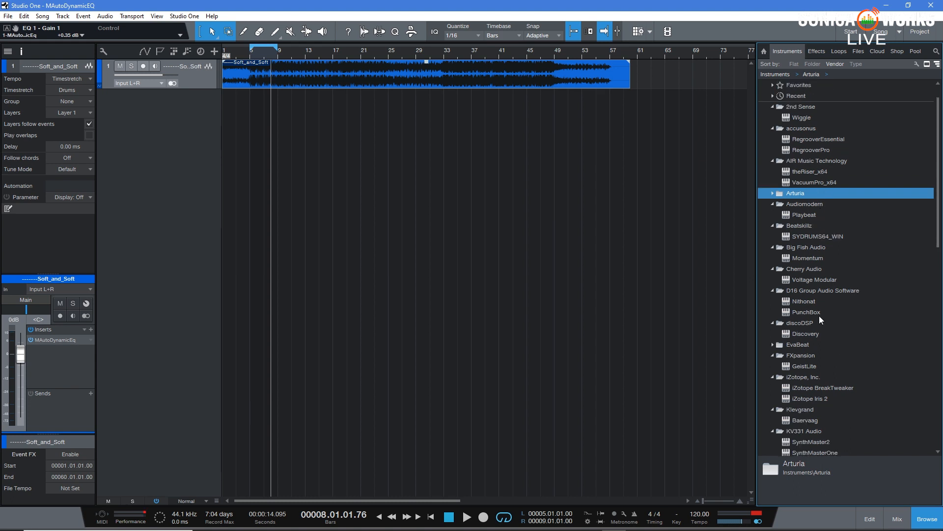
pyautogui.moveTo(807, 311); pyautogui.dragTo(333, 175)
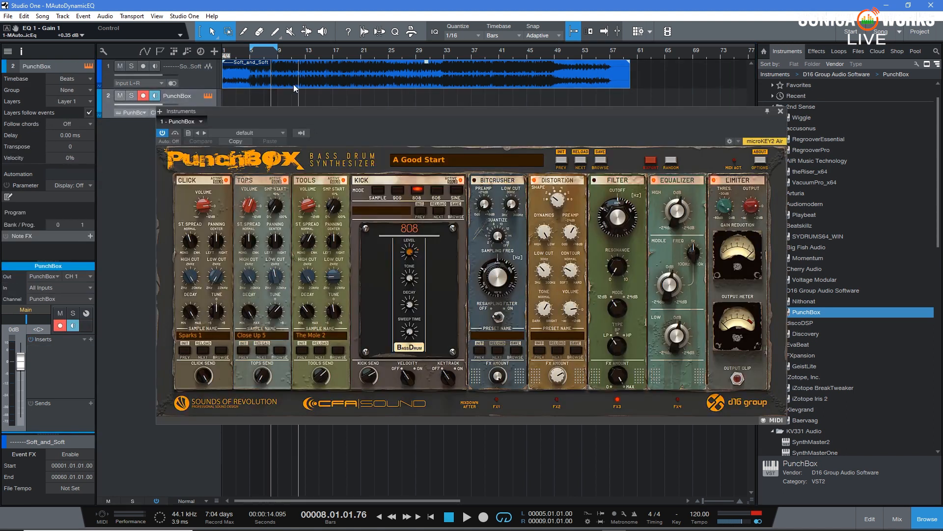
pyautogui.moveTo(305, 112); pyautogui.dragTo(326, 146)
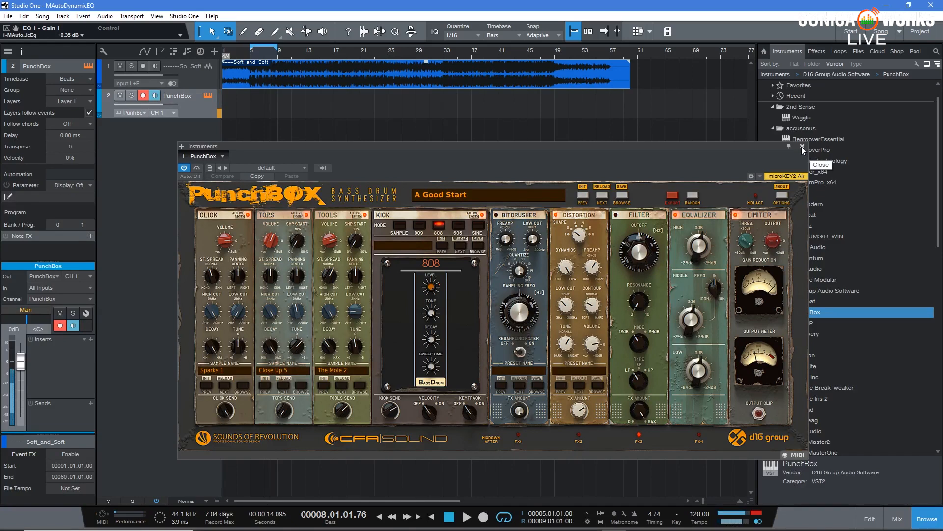
pyautogui.click(802, 146)
# - Create an instrument part on the PunchBox track from bar 5 to bar 9 and open it in an enlarged note editor
pyautogui.doubleClick(257, 110)
pyautogui.moveTo(251, 54); pyautogui.dragTo(338, 114)
pyautogui.doubleClick(334, 113)
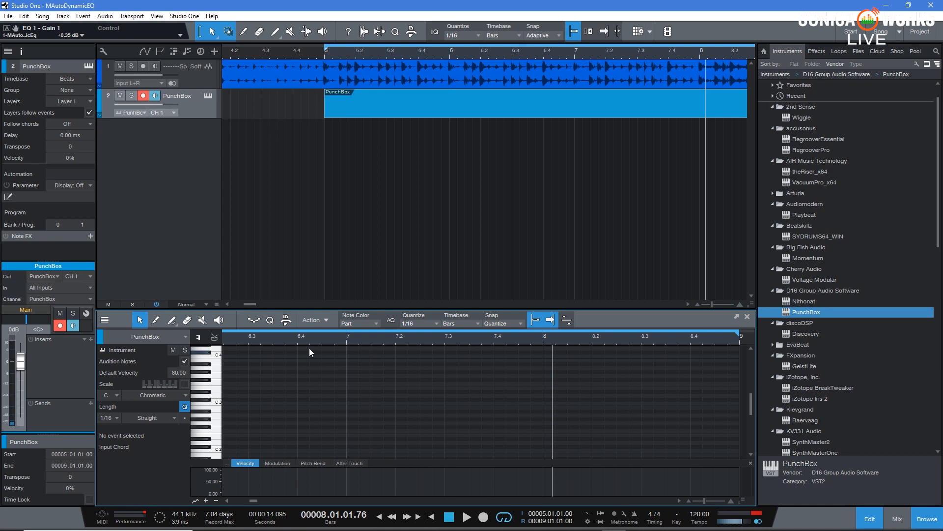
pyautogui.moveTo(331, 310); pyautogui.dragTo(395, 268)
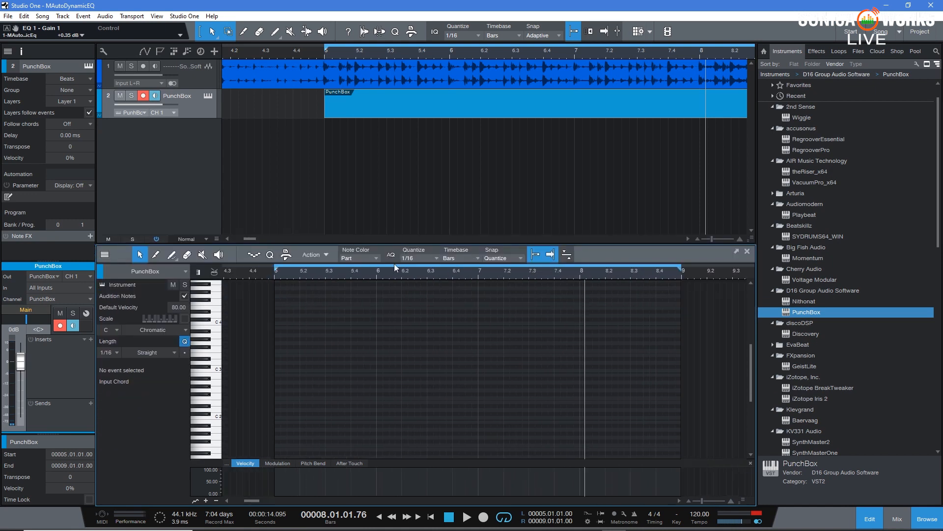
# - Enter 1/16 notes on C3 at all four beats of bar 5 in the PunchBox part, duplicating the drawn notes
pyautogui.moveTo(270, 273); pyautogui.dragTo(310, 371)
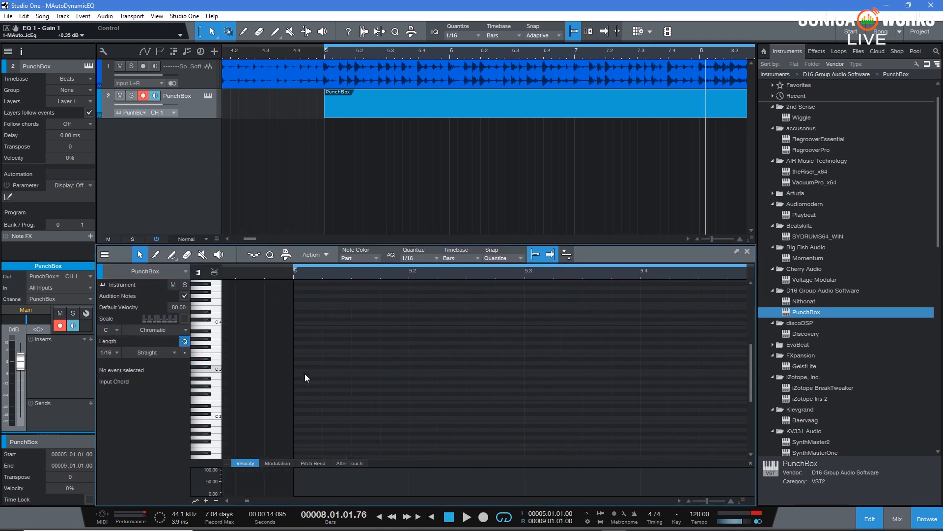
pyautogui.click(307, 372)
pyautogui.moveTo(410, 341); pyautogui.dragTo(293, 400)
pyautogui.press('d')
pyautogui.moveTo(339, 371); pyautogui.dragTo(419, 372)
pyautogui.moveTo(467, 333); pyautogui.dragTo(257, 388)
pyautogui.press('d')
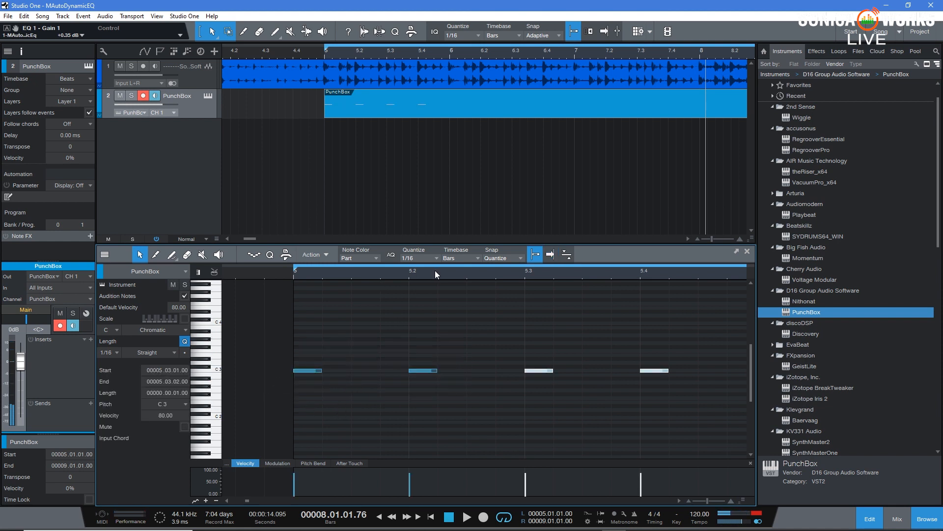
# - Duplicate the C3 kick notes repeatedly until they fill every beat of the PunchBox part up to bar 9
pyautogui.scroll(-8, 435, 272)
pyautogui.press('d')
pyautogui.press('d')
pyautogui.press('d')
pyautogui.press('d')
pyautogui.press('d')
pyautogui.press('d')
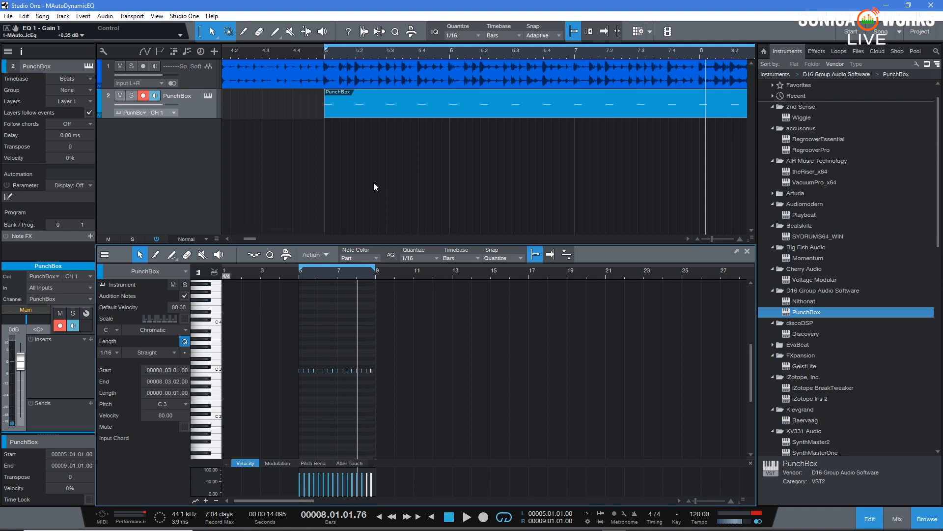
# - Play the song from bar 5 to hear the PunchBox kick together with the audio track, and stop playback
pyautogui.scroll(-6, 367, 52)
pyautogui.click(325, 56)
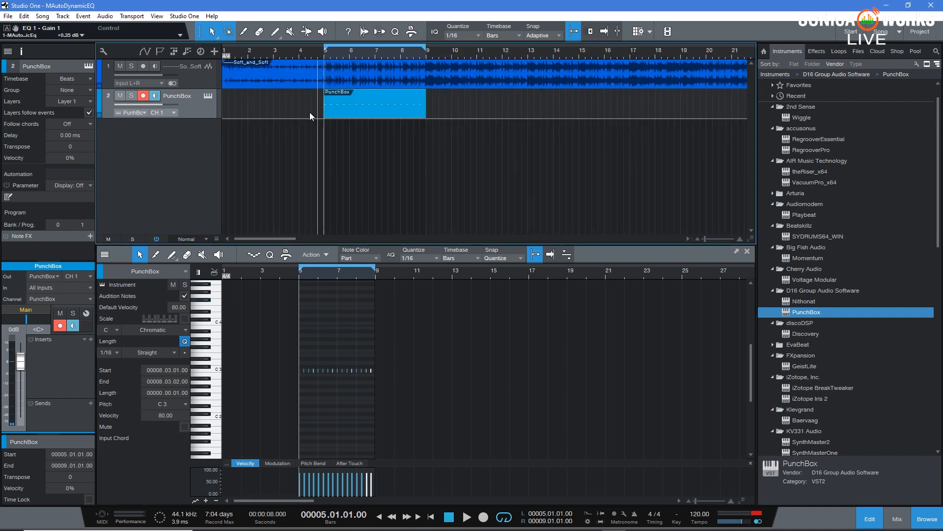
pyautogui.press('space')
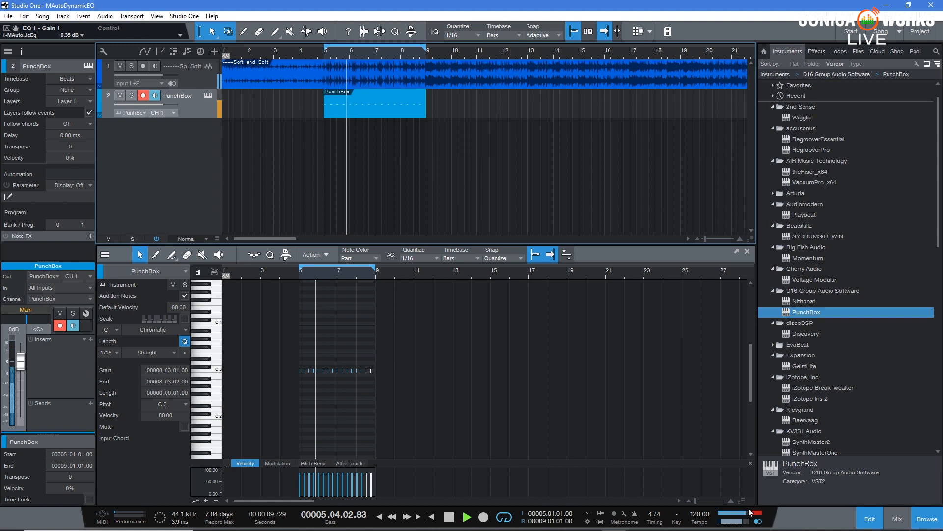
pyautogui.press('space')
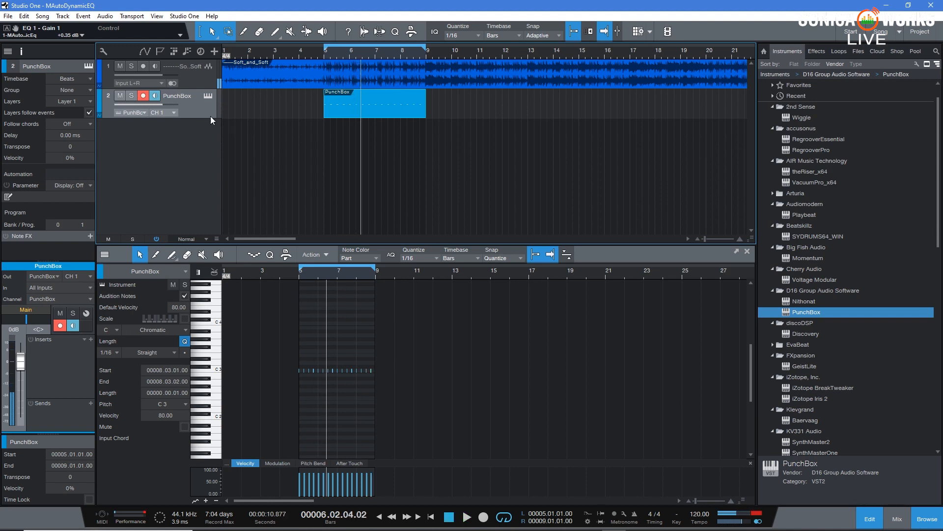
# - Close the note editor and lower the PunchBox track's volume to -5.8 dB, checking the balance in playback
pyautogui.click(870, 520)
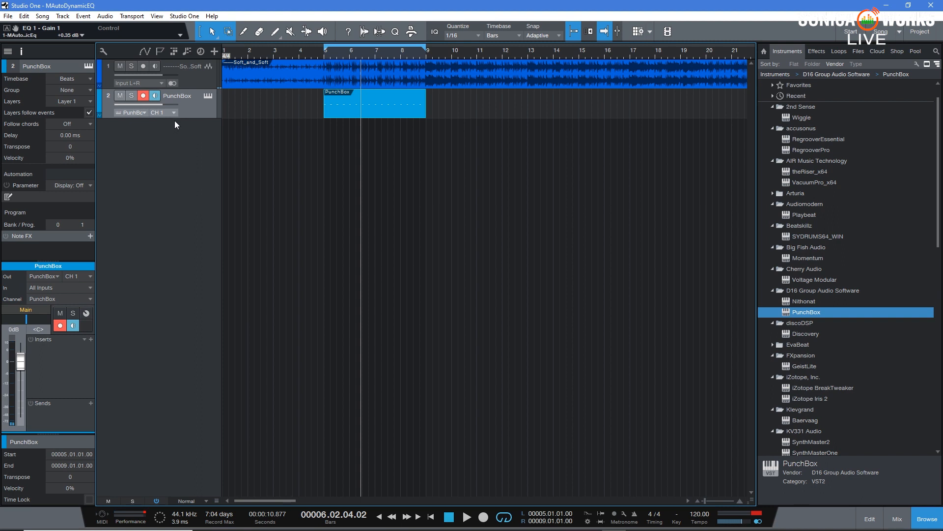
pyautogui.moveTo(22, 363); pyautogui.dragTo(22, 371)
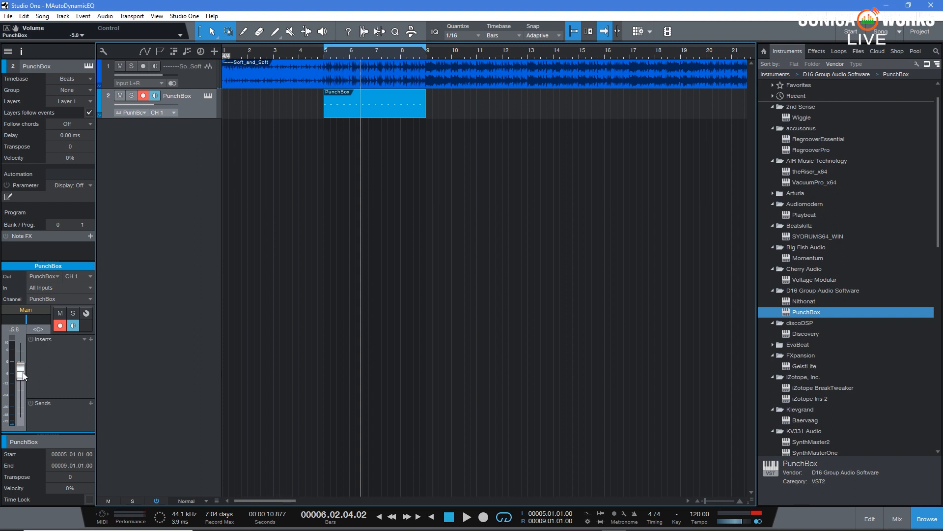
pyautogui.press('space')
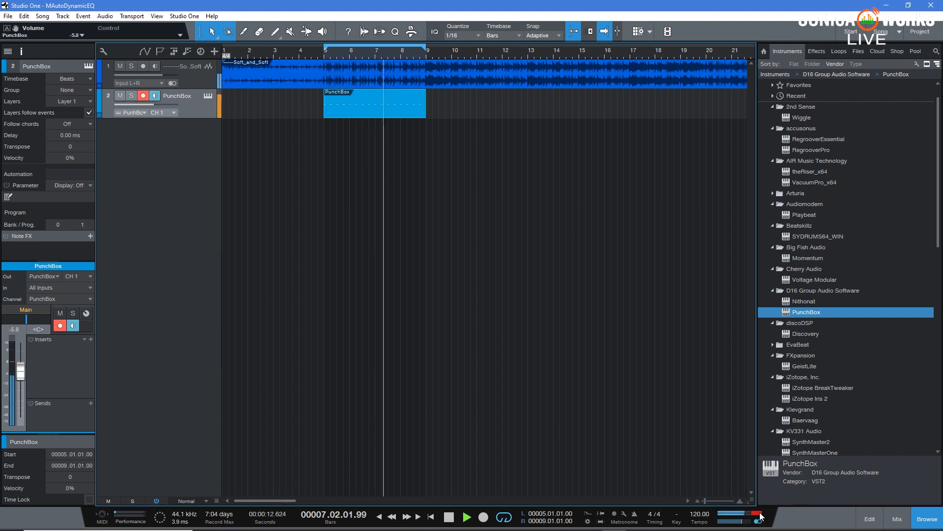
pyautogui.press('space')
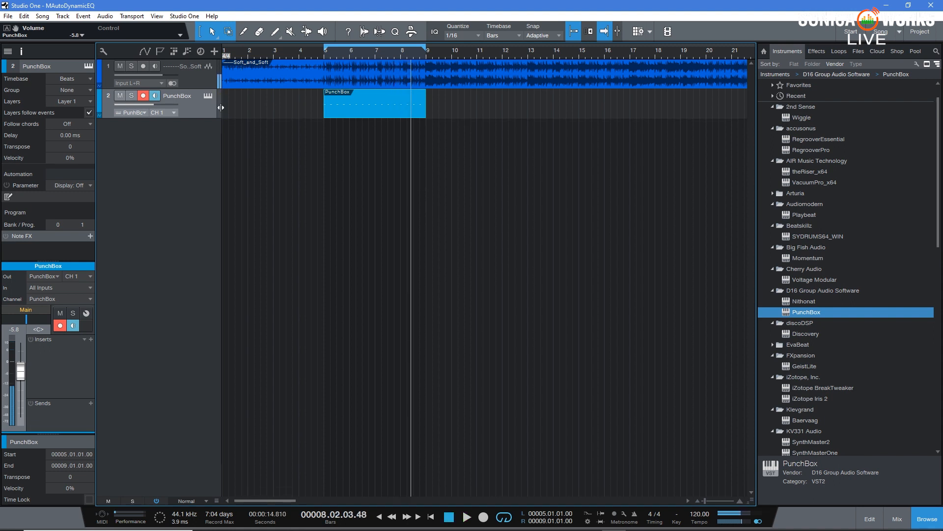
# - Solo the PunchBox track during playback to hear the kick alone, and release the solo
pyautogui.click(131, 95)
pyautogui.press('space')
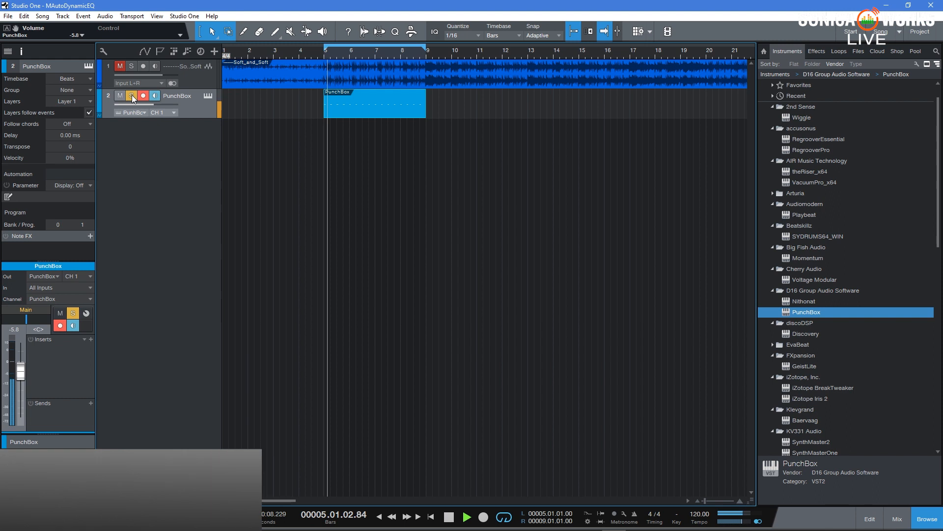
pyautogui.click(131, 95)
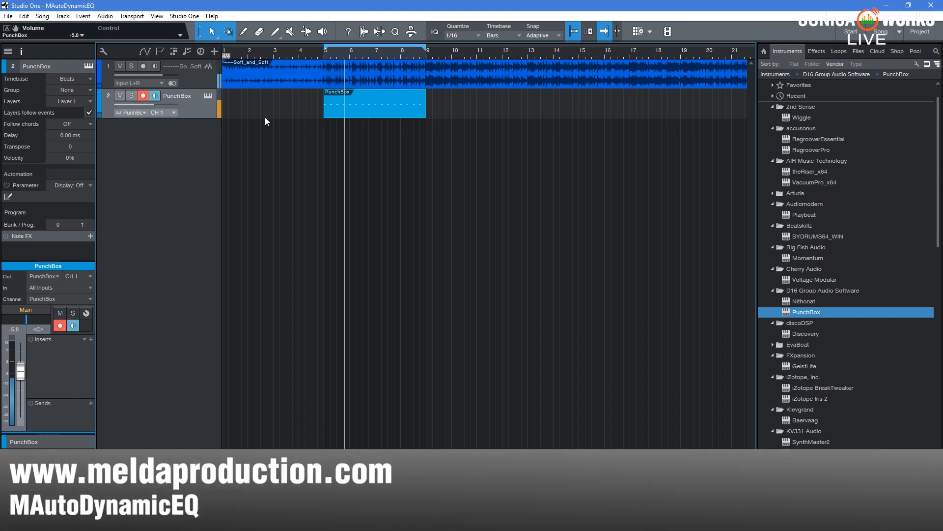
# - Open MAutoDynamicEq's band 1 settings on the Soft_and_Soft track and assign PunchBox as the plug-in's sidechain source
pyautogui.click(199, 78)
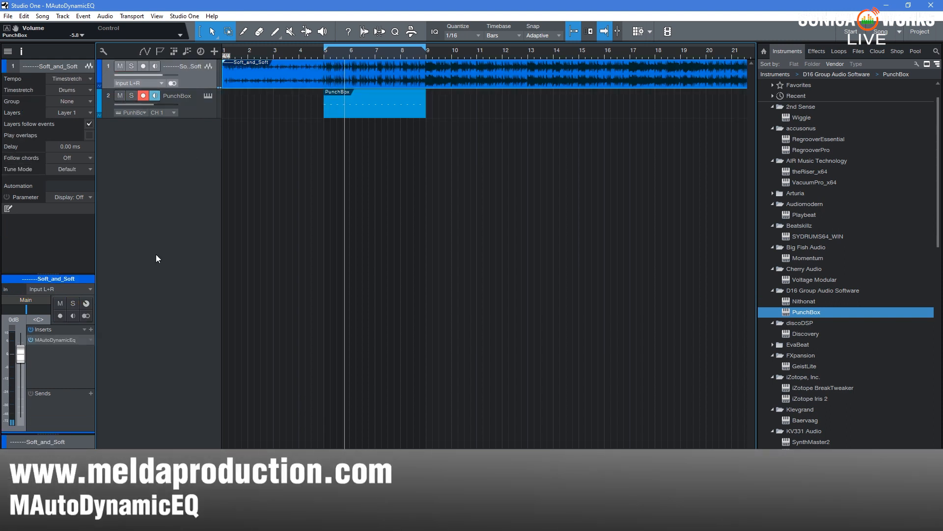
pyautogui.click(66, 338)
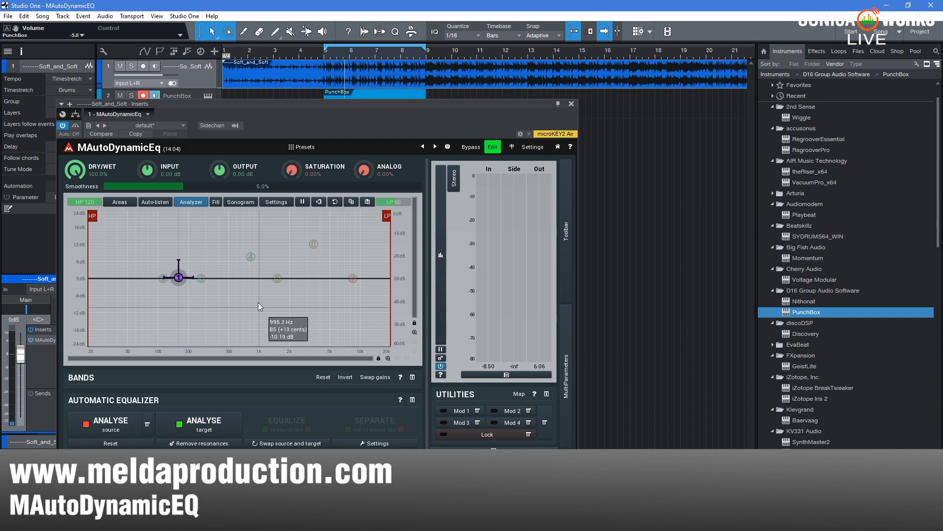
pyautogui.doubleClick(179, 277)
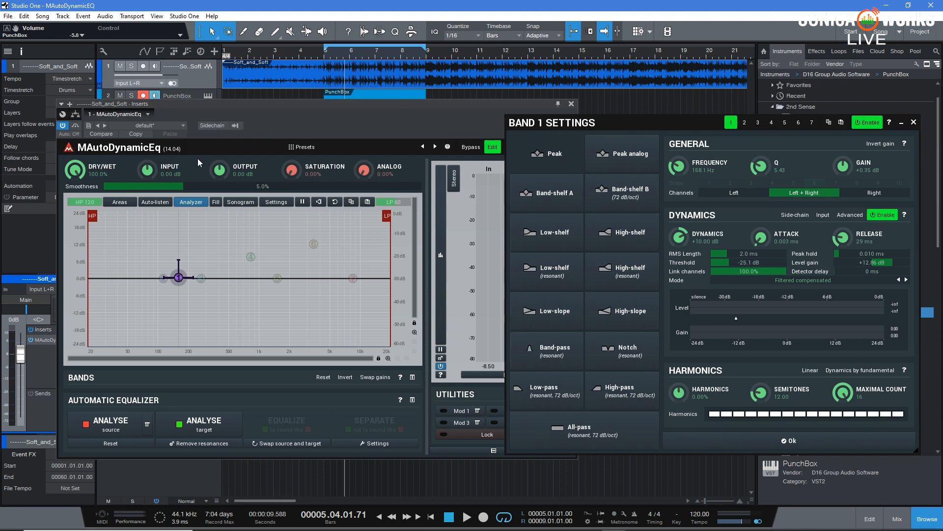
pyautogui.click(235, 126)
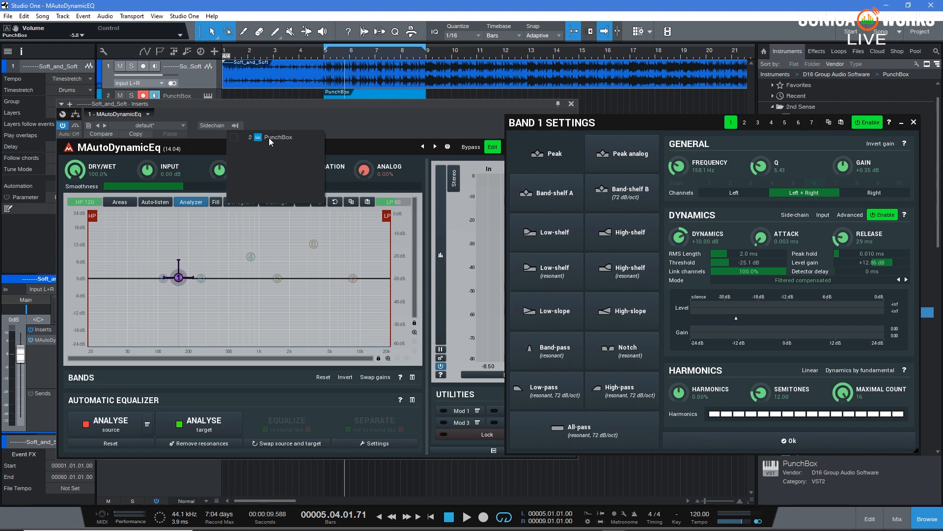
pyautogui.click(234, 137)
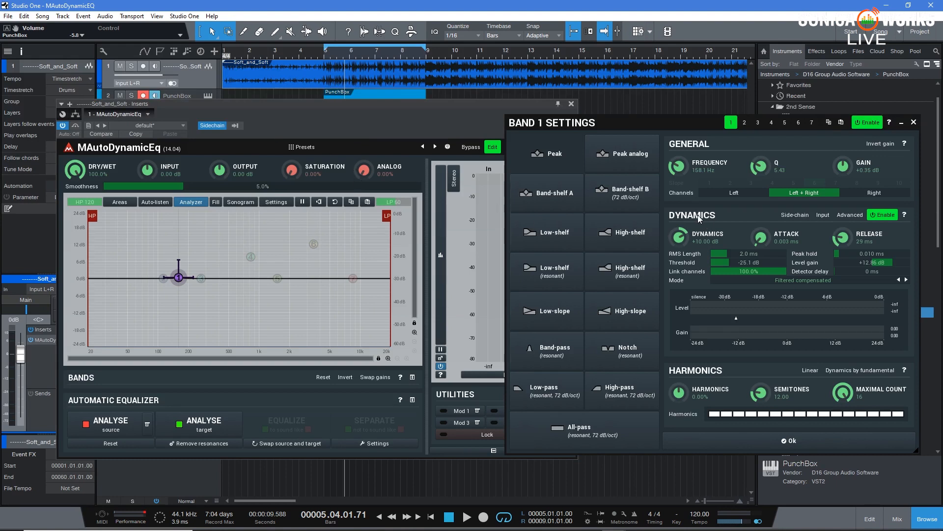
# - Enable side-chain for band 1's dynamics and set the band to 200 Hz with 0 dB gain
pyautogui.moveTo(179, 277); pyautogui.dragTo(195, 261)
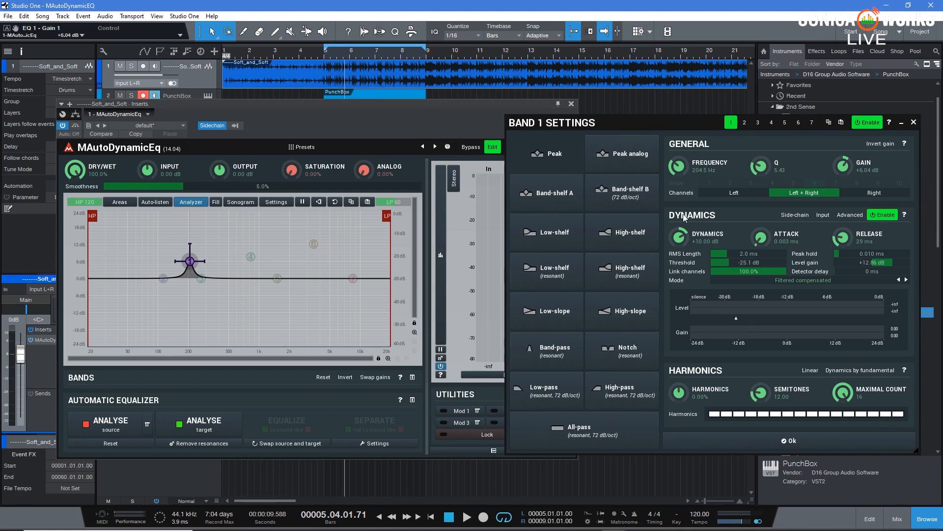
pyautogui.click(795, 215)
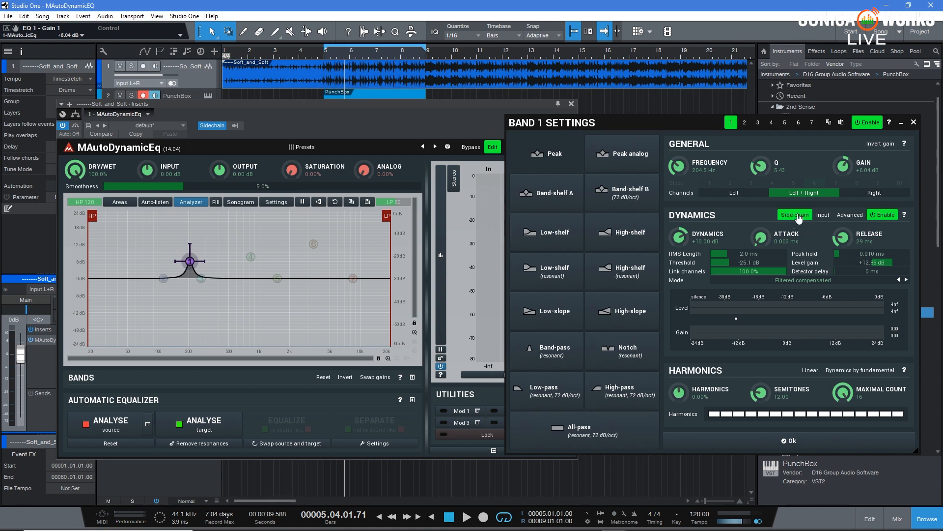
pyautogui.moveTo(190, 261); pyautogui.dragTo(189, 251)
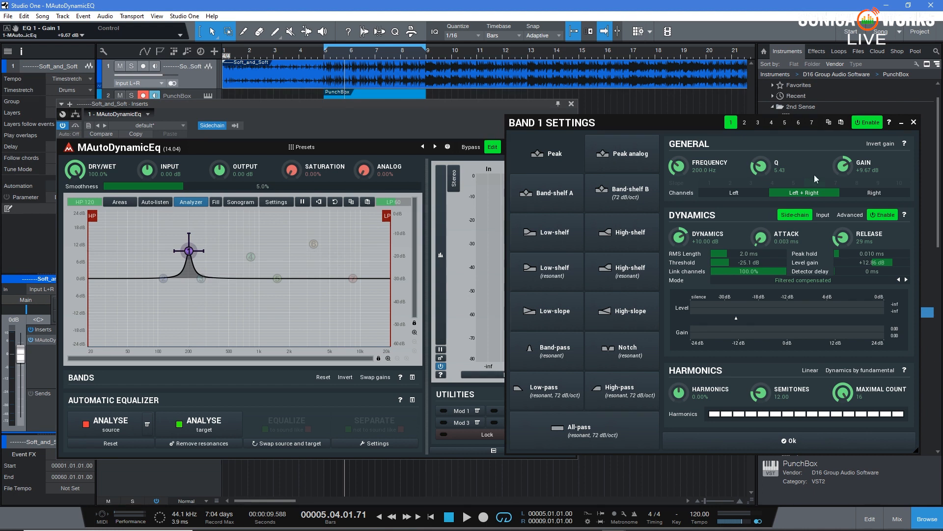
pyautogui.doubleClick(843, 168)
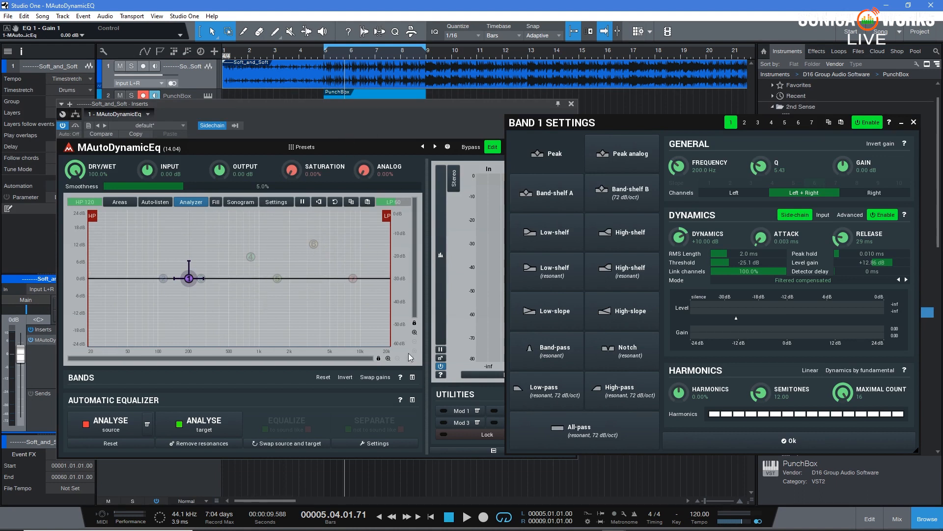
# - During playback, set band 1's dynamics to about -15.34 dB and widen the band to a Q of about 1.19
pyautogui.click(467, 517)
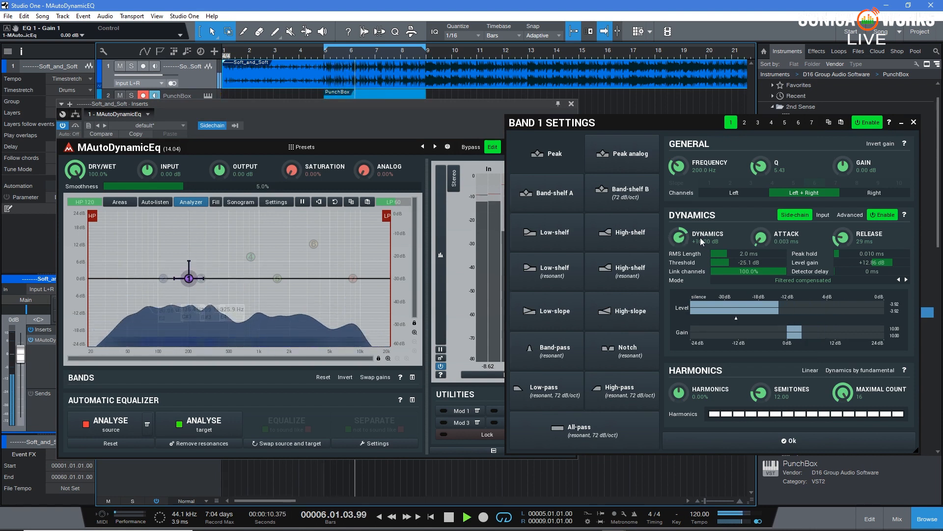
pyautogui.moveTo(689, 239); pyautogui.dragTo(689, 244)
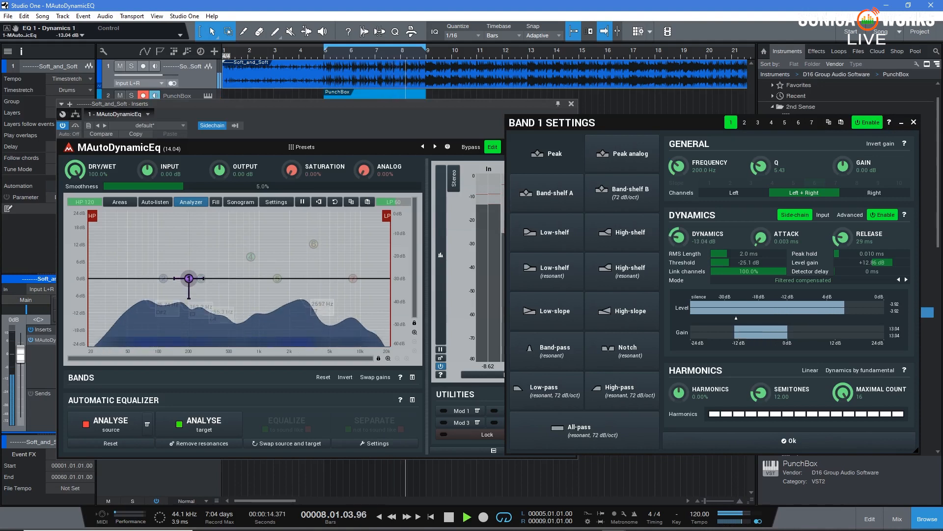
pyautogui.click(202, 277)
pyautogui.click(203, 279)
pyautogui.moveTo(204, 278); pyautogui.dragTo(215, 279)
# - Change band 1's filter type to Low-shelf, listen to the result and stop playback
pyautogui.click(730, 123)
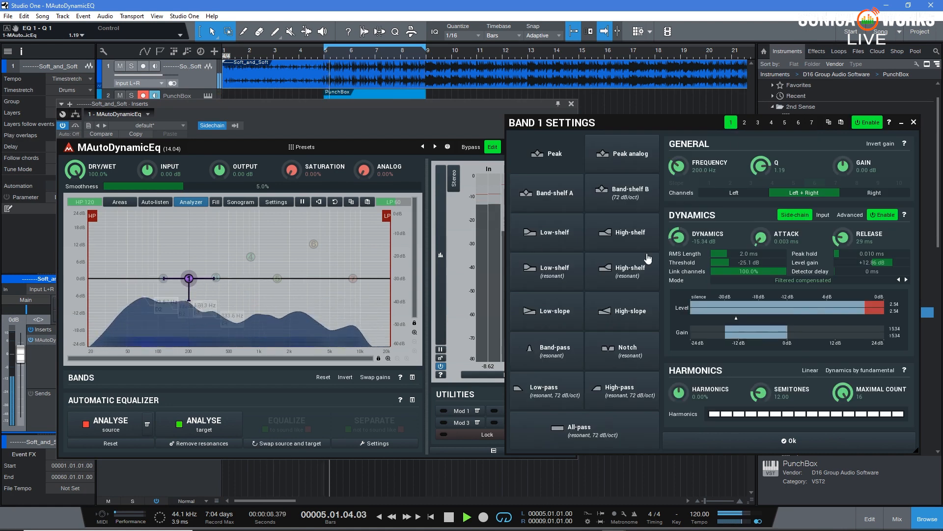
pyautogui.click(562, 240)
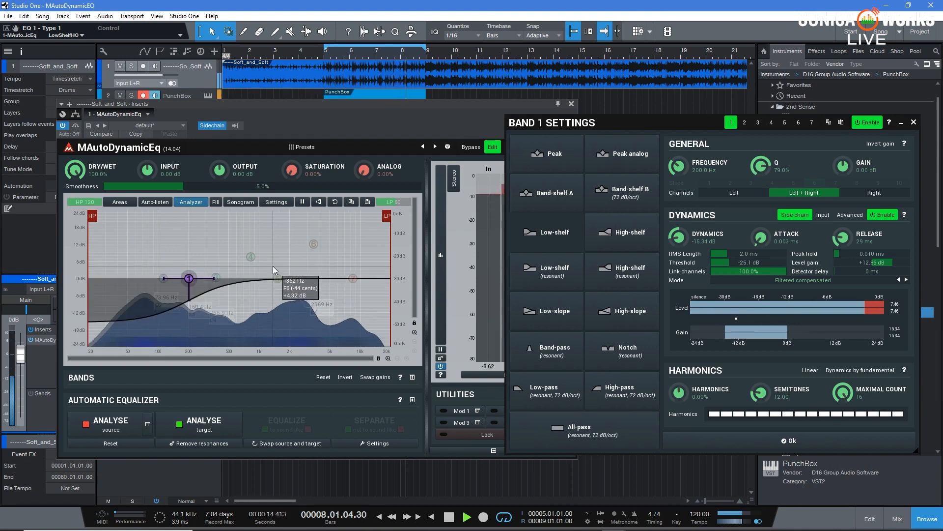
pyautogui.click(454, 518)
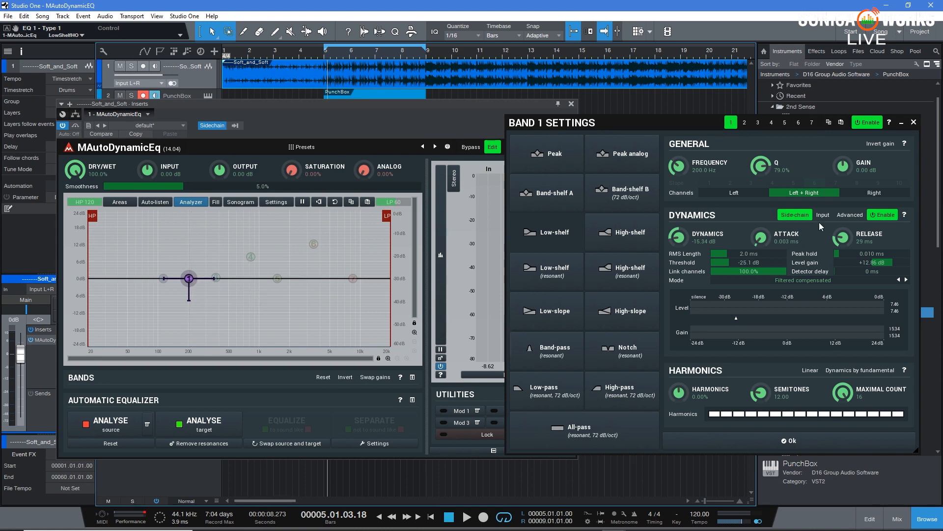
# - View band 1's advanced dynamics settings, move the band to about 144.6 Hz at +0.17 dB, and close the advanced settings
pyautogui.click(844, 215)
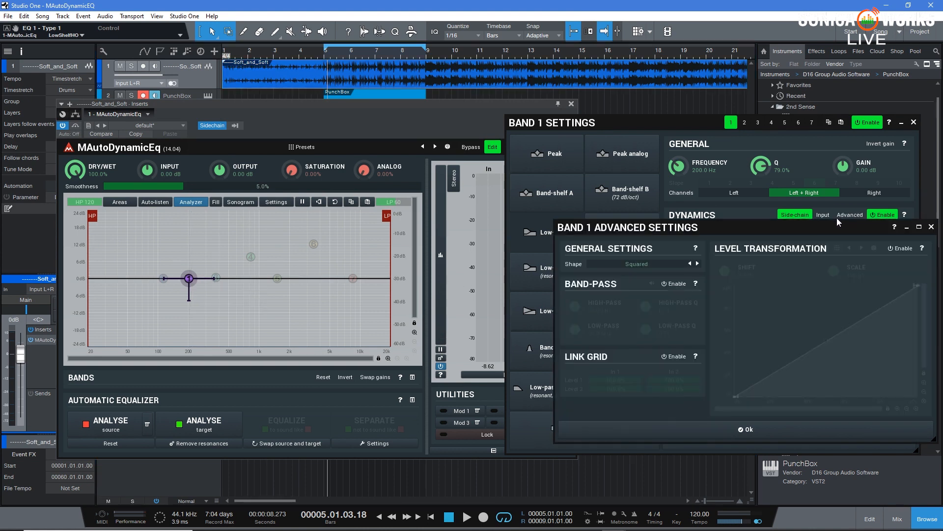
pyautogui.moveTo(722, 224); pyautogui.dragTo(641, 217)
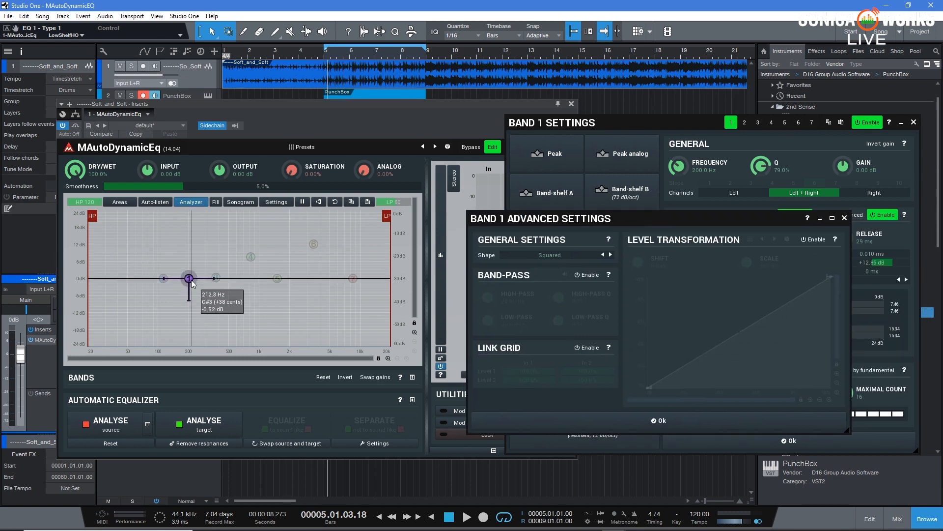
pyautogui.moveTo(191, 279); pyautogui.dragTo(175, 278)
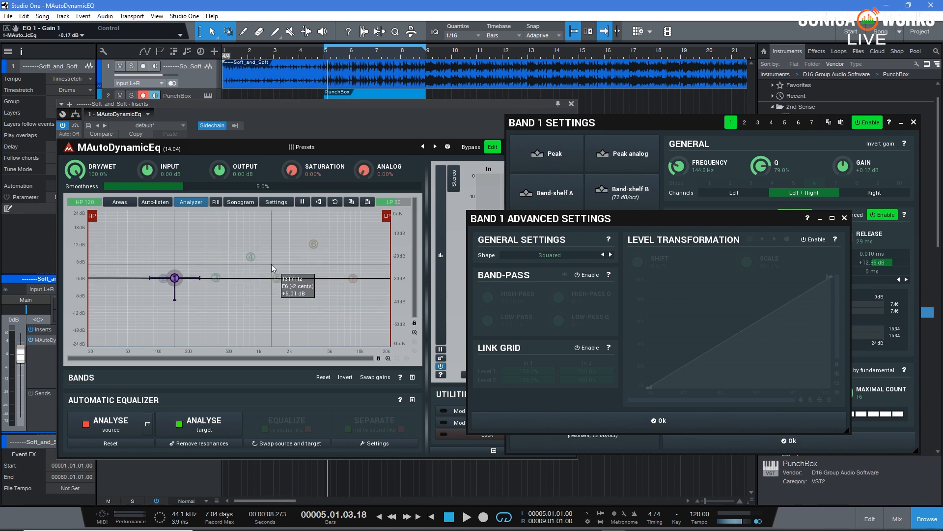
pyautogui.click(845, 218)
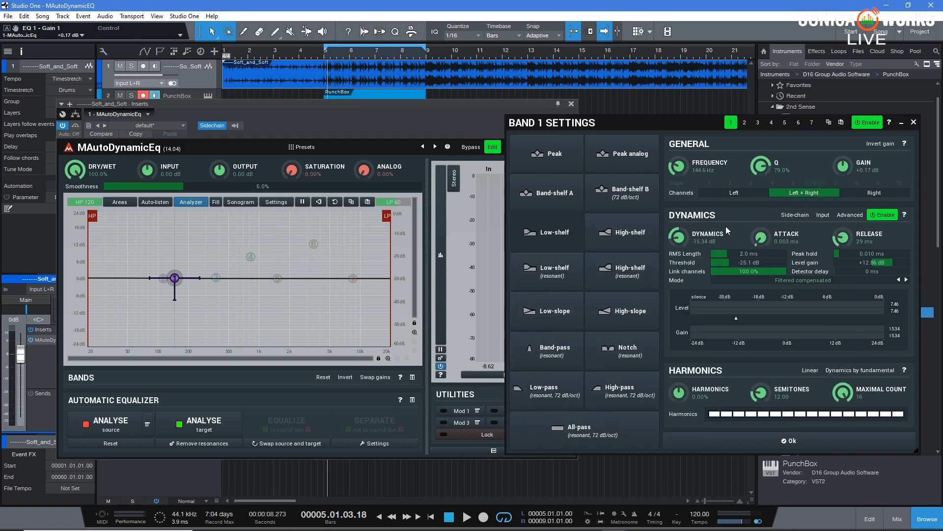
# - Set band 1's attack to Auto and its release to 11 ms, and close the band settings
pyautogui.moveTo(769, 231); pyautogui.dragTo(769, 246)
pyautogui.moveTo(842, 238); pyautogui.dragTo(841, 250)
pyautogui.click(913, 122)
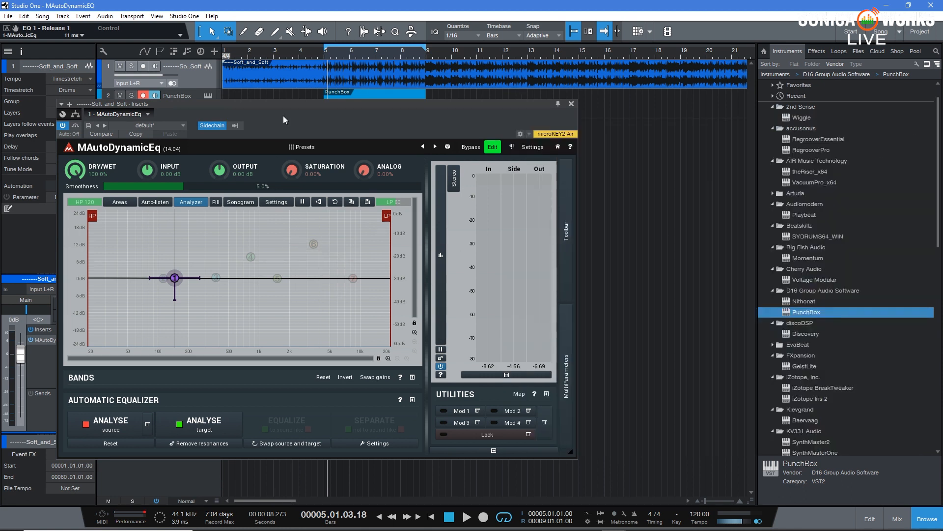
# - Expand the Bands section of MAutoDynamicEq and reposition the plug-in window so all of it fits on screen
pyautogui.moveTo(287, 105); pyautogui.dragTo(451, 90)
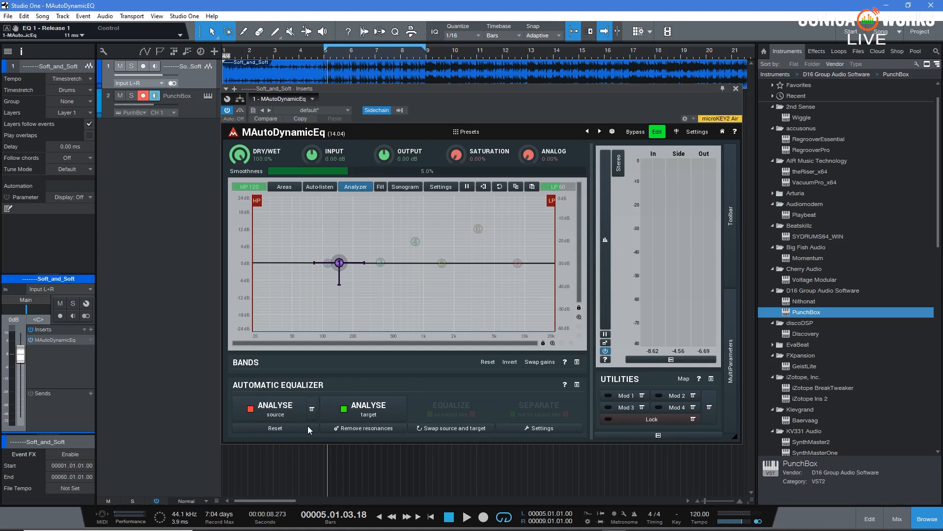
pyautogui.click(578, 362)
pyautogui.moveTo(501, 91); pyautogui.dragTo(491, 42)
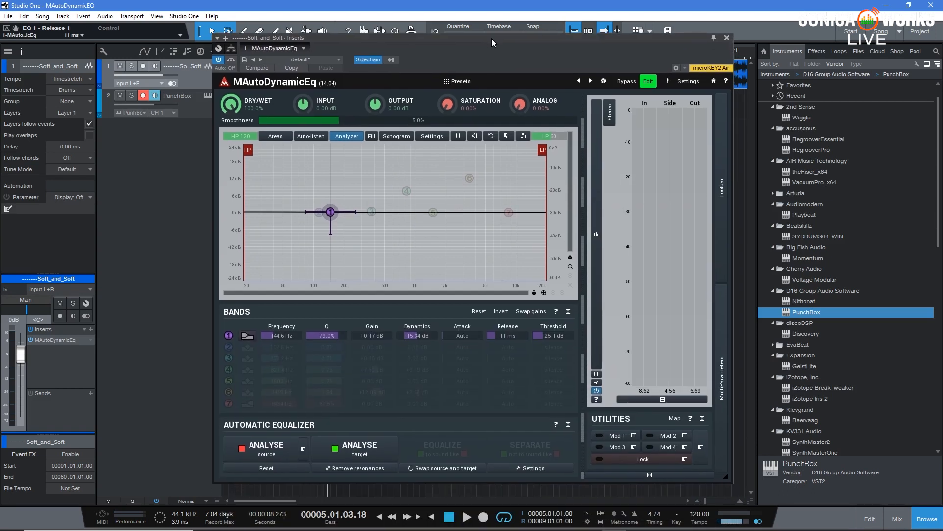
# - Enable bands 2, 3 and 4 in the band list, and switch bands 3 and 2 off again
pyautogui.click(229, 347)
pyautogui.click(229, 358)
pyautogui.click(228, 369)
pyautogui.click(228, 358)
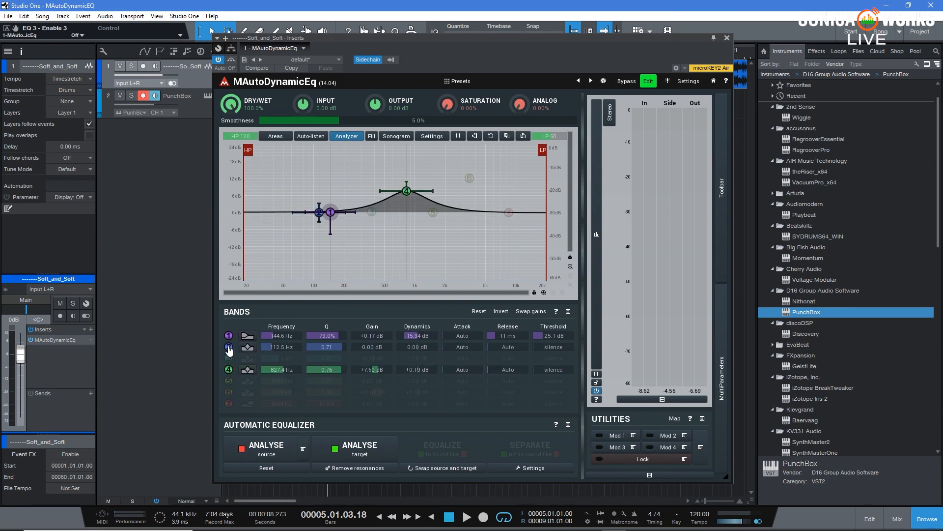
pyautogui.click(228, 347)
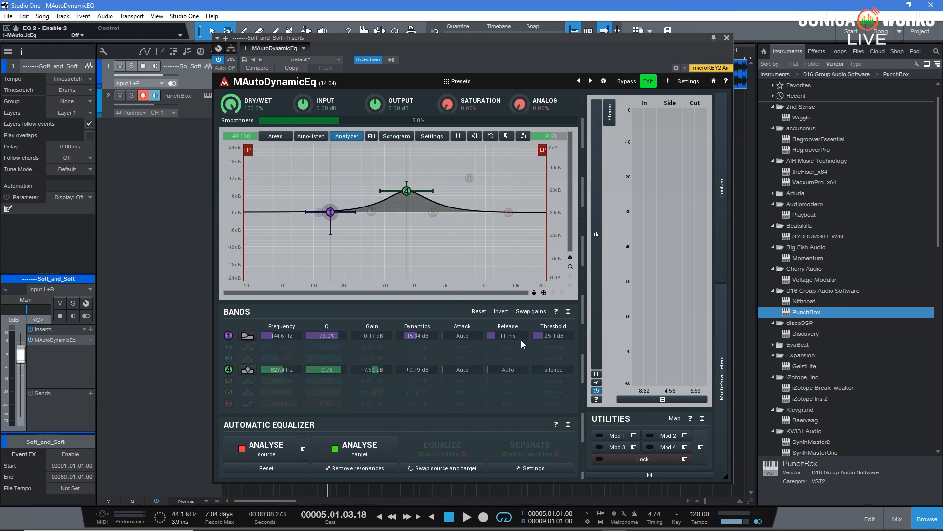
# - In the band list, set band 1's Q to 77.0%, gain to about +2.5 dB and dynamics to about -0.76 dB
pyautogui.click(292, 337)
pyautogui.moveTo(334, 334); pyautogui.dragTo(425, 338)
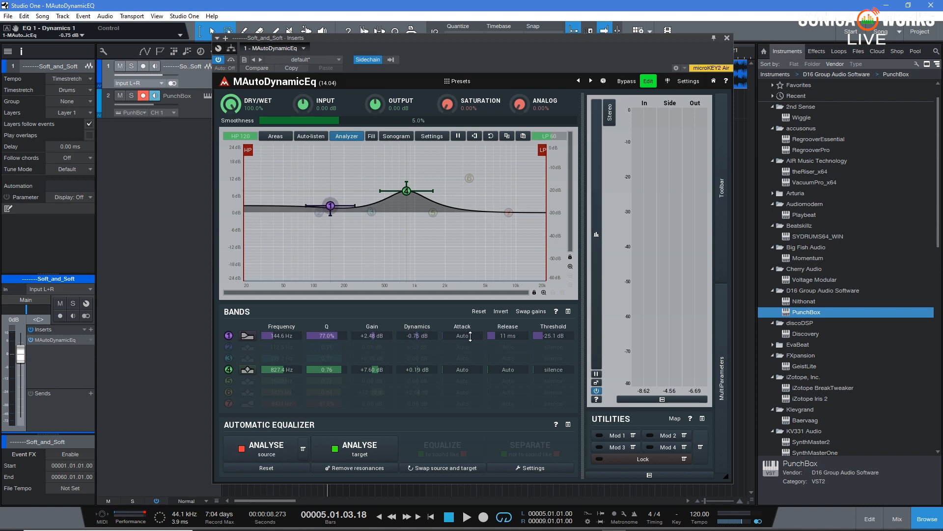
pyautogui.moveTo(563, 335); pyautogui.dragTo(563, 339)
# - Disable bands 1 and 4 in the band list and collapse the Bands section
pyautogui.click(229, 335)
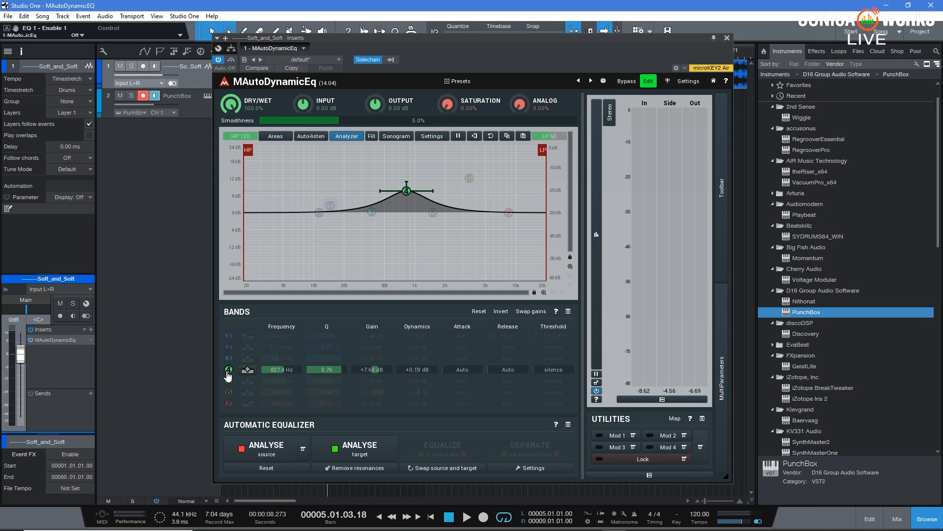
pyautogui.click(228, 371)
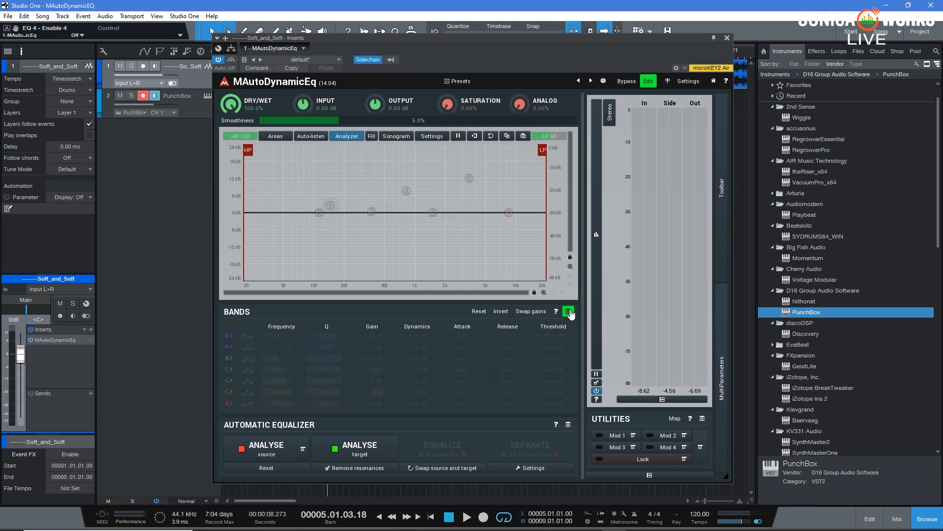
pyautogui.click(569, 311)
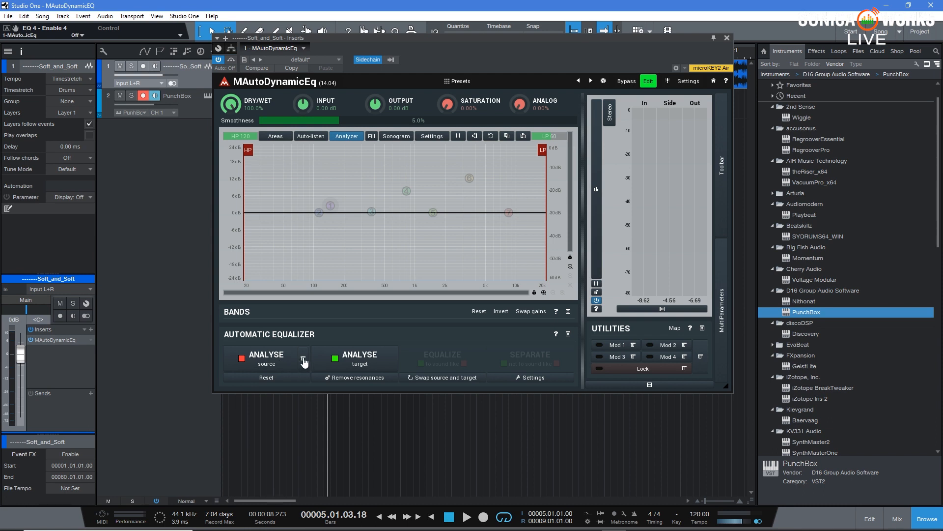
# - View the Automatic Equalizer's source analysis options, and move the plug-in window down to uncover the PunchBox track
pyautogui.click(303, 359)
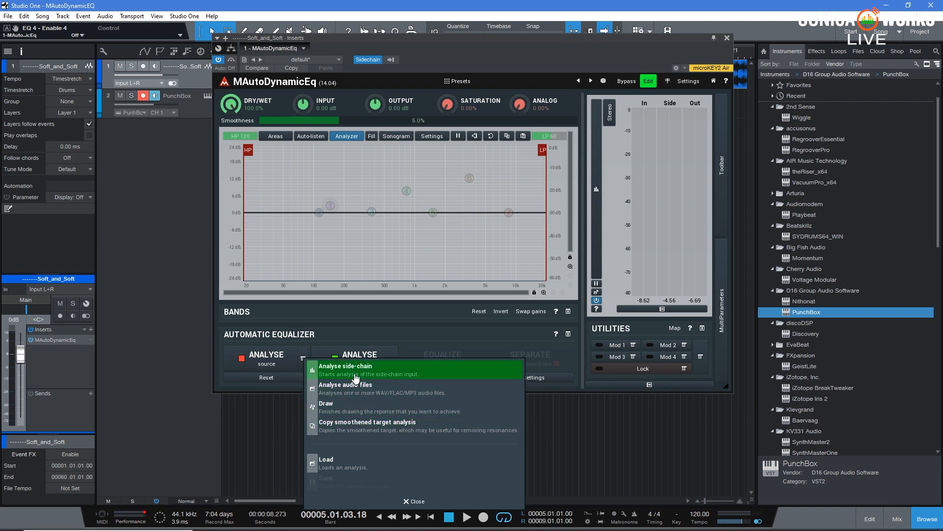
pyautogui.click(362, 365)
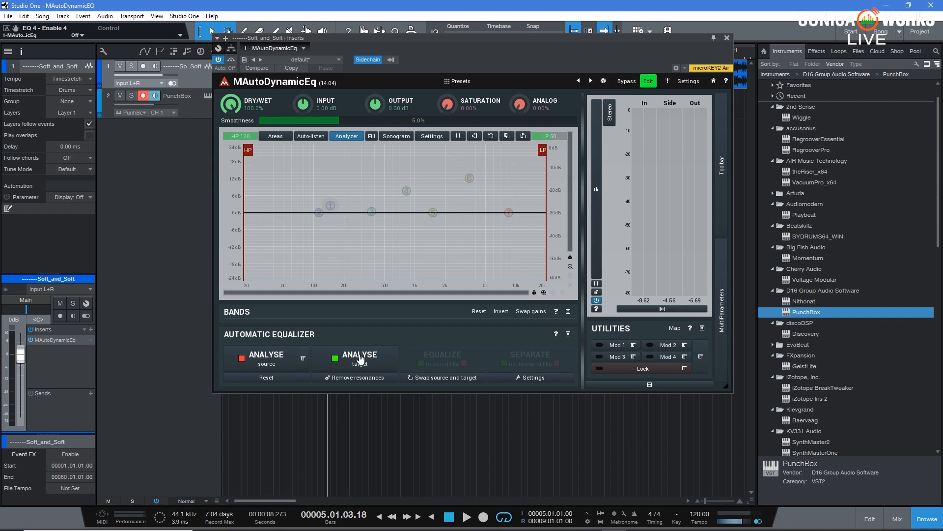
pyautogui.moveTo(419, 38); pyautogui.dragTo(440, 109)
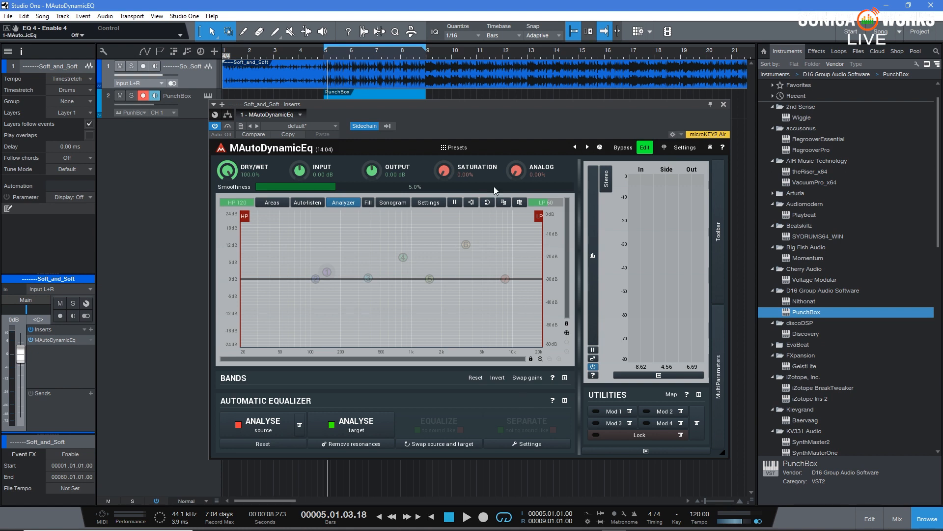
pyautogui.moveTo(452, 107); pyautogui.dragTo(459, 139)
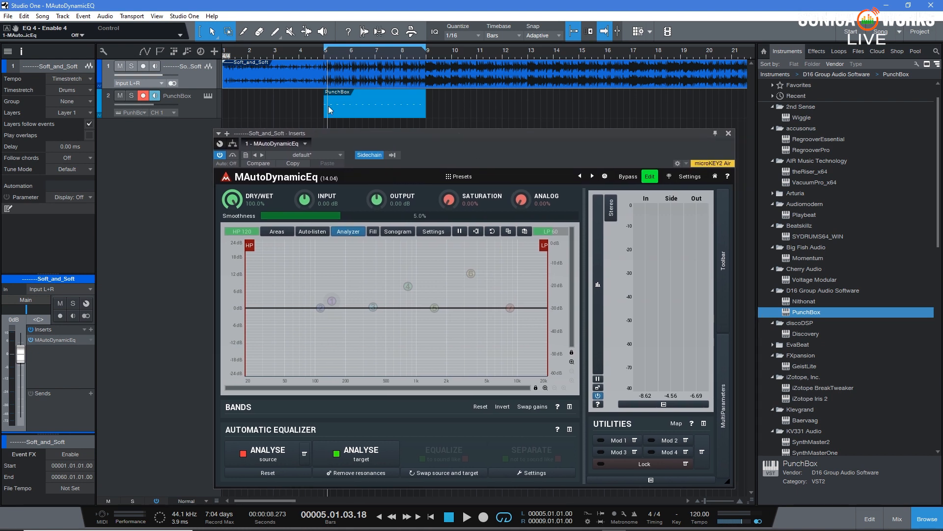
# - Solo the PunchBox track for a brief playback, then stop and remove the solo
pyautogui.click(132, 96)
pyautogui.press('space')
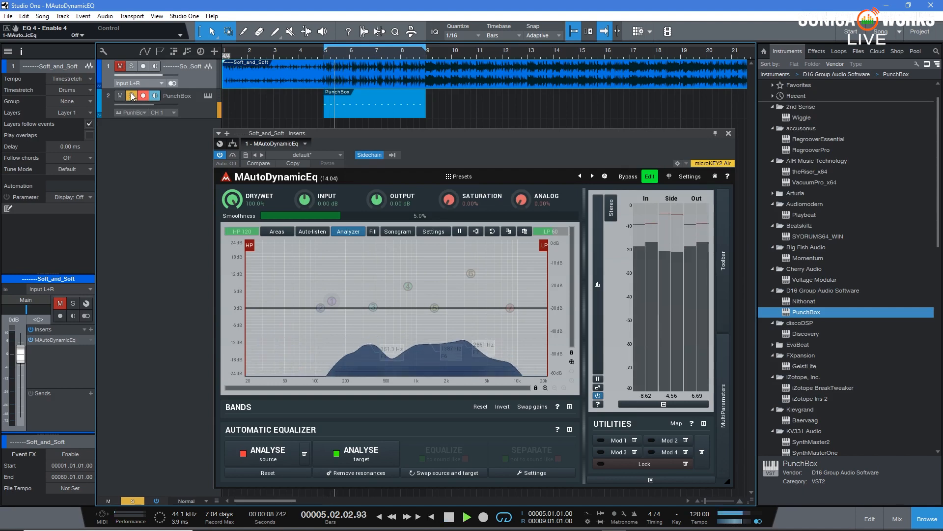
pyautogui.click(132, 96)
pyautogui.press('space')
# - Run a side-chain source analysis in the Automatic Equalizer while playing from bar 5, and stop both the analysis and playback
pyautogui.moveTo(344, 143); pyautogui.dragTo(344, 103)
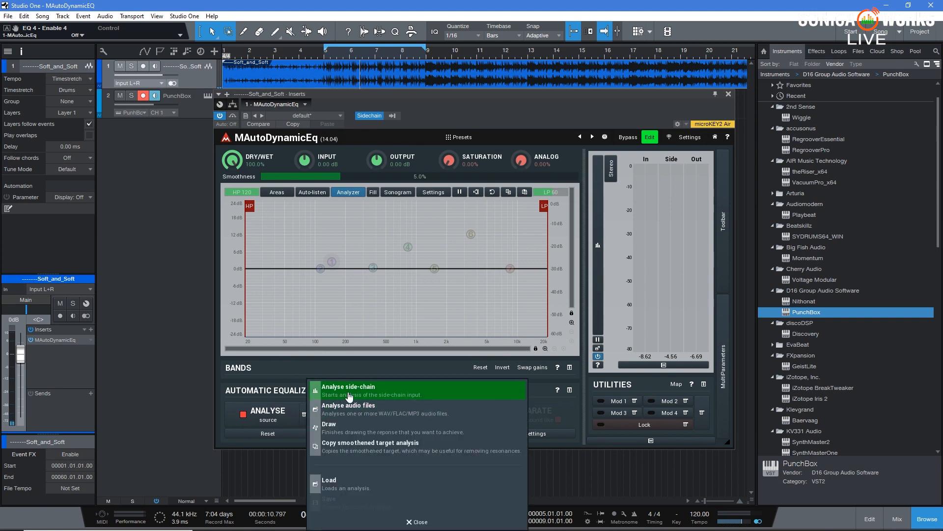
pyautogui.click(350, 390)
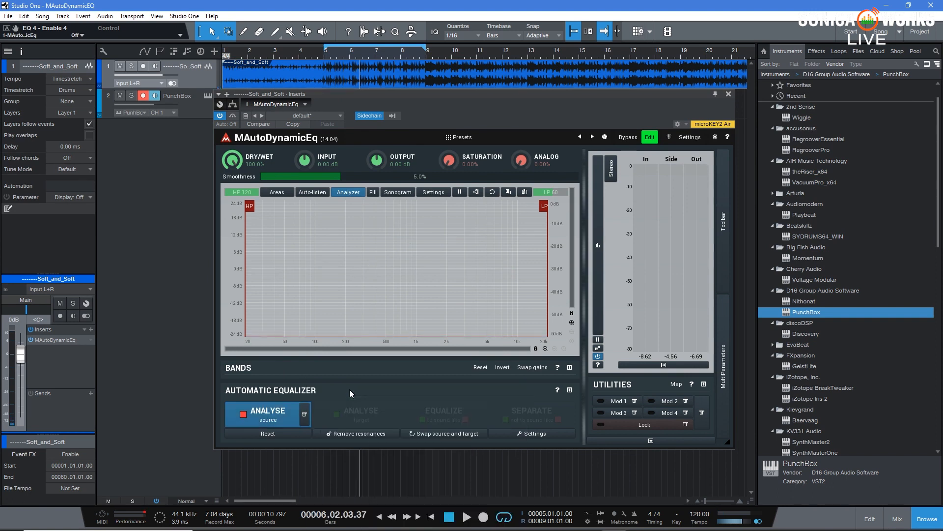
pyautogui.moveTo(414, 94); pyautogui.dragTo(409, 120)
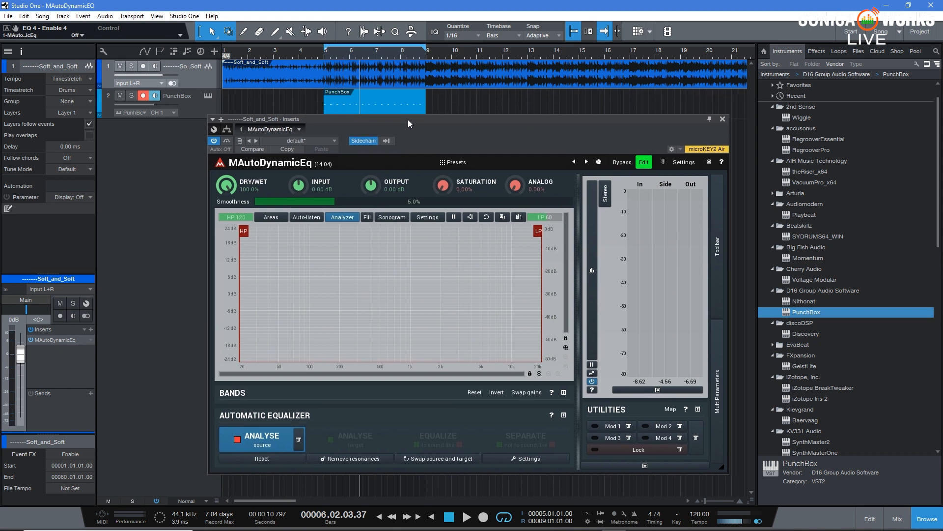
pyautogui.click(324, 56)
pyautogui.press('space')
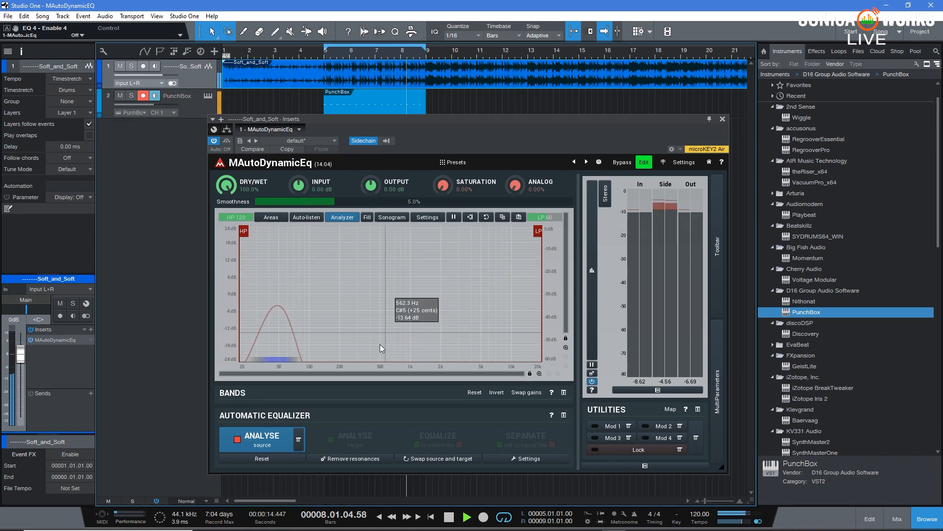
pyautogui.click(275, 441)
pyautogui.press('space')
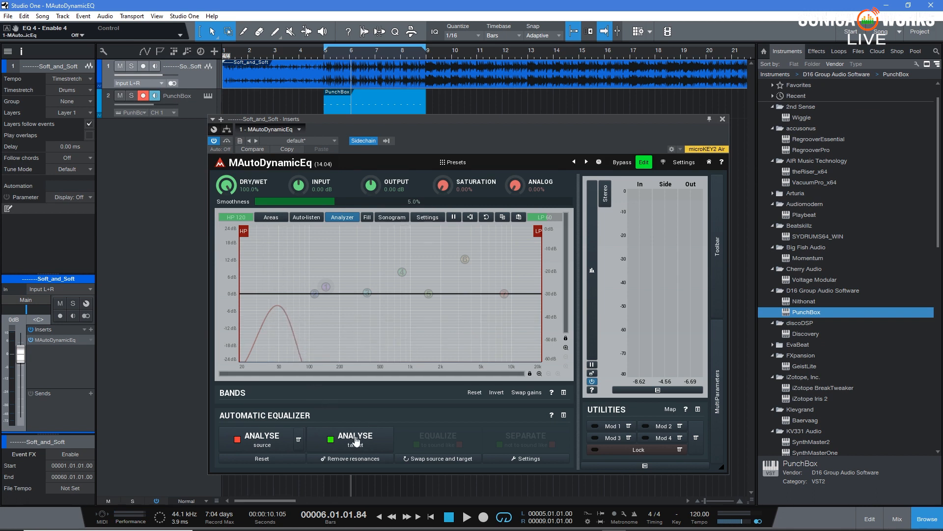
# - Run a target analysis of the Soft_and_Soft track during playback, stop it, and reposition the plug-in window to inspect both curves
pyautogui.press('space')
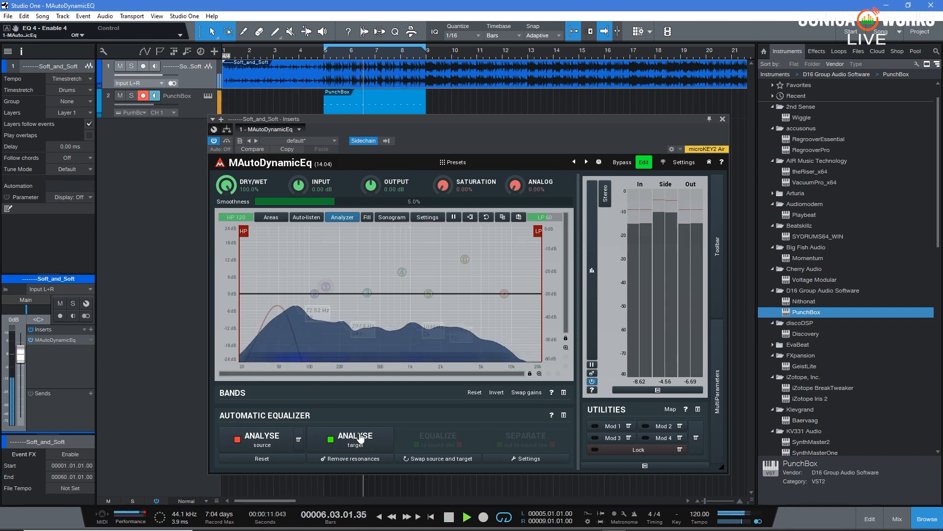
pyautogui.click(355, 439)
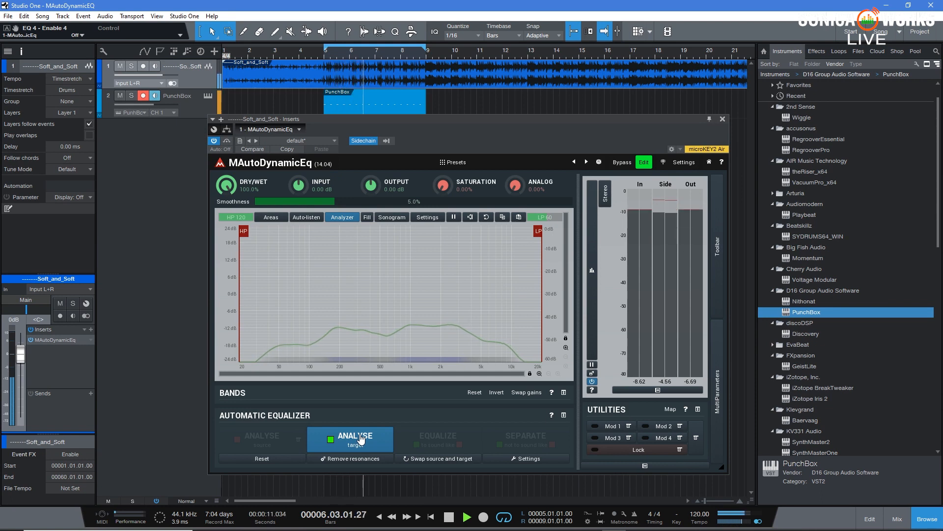
pyautogui.click(361, 438)
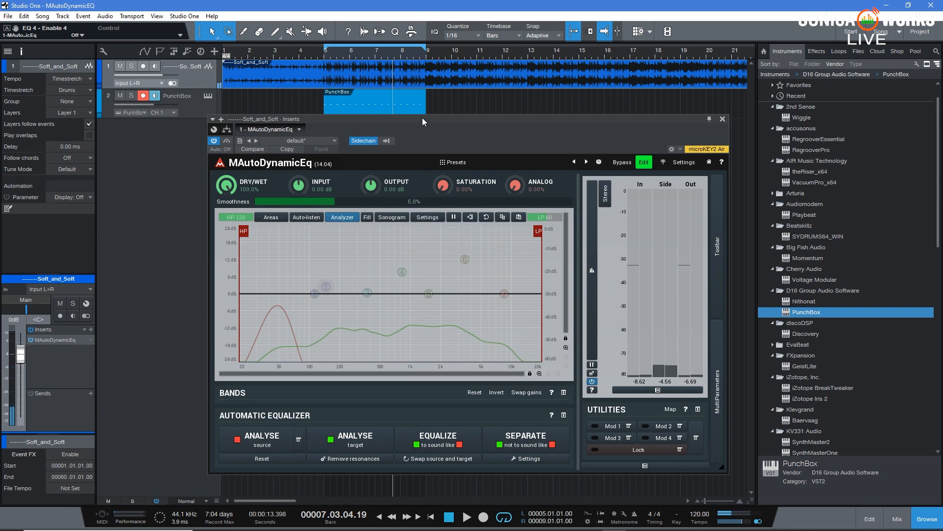
pyautogui.moveTo(423, 117); pyautogui.dragTo(421, 66)
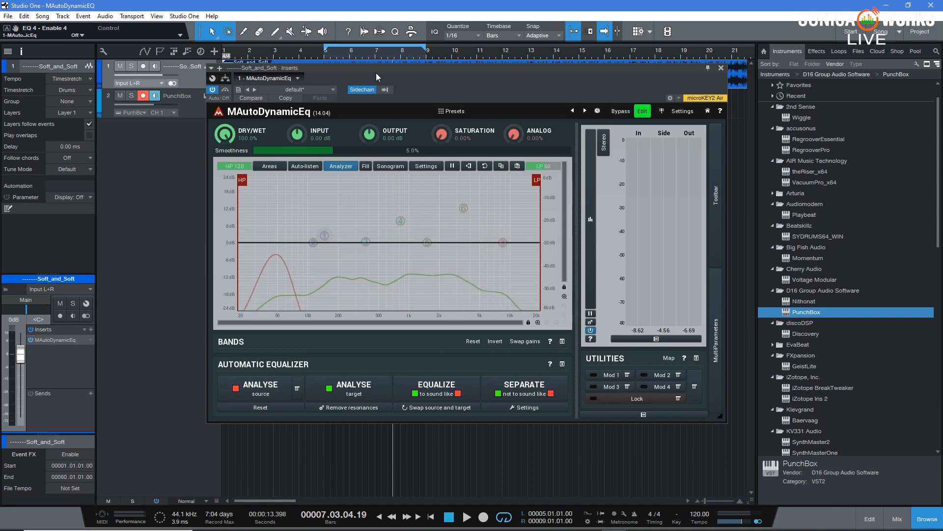
pyautogui.moveTo(376, 75); pyautogui.dragTo(373, 103)
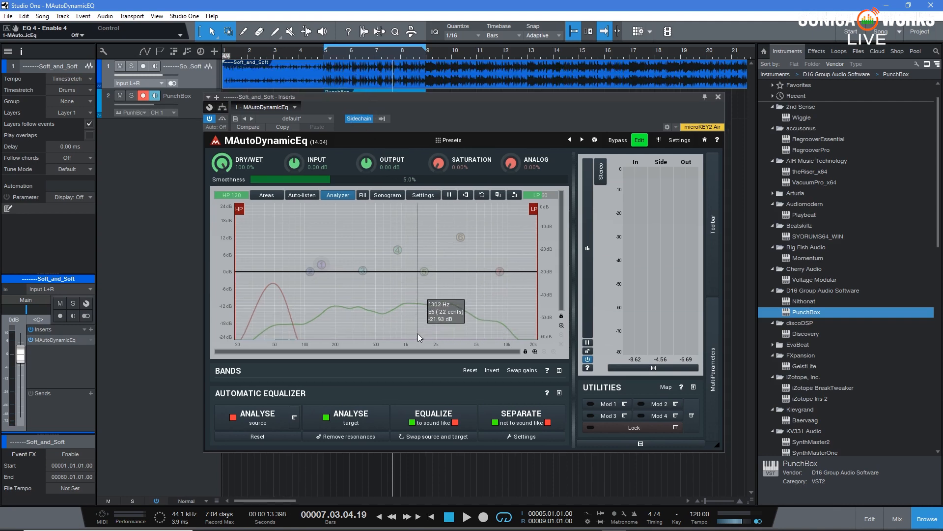
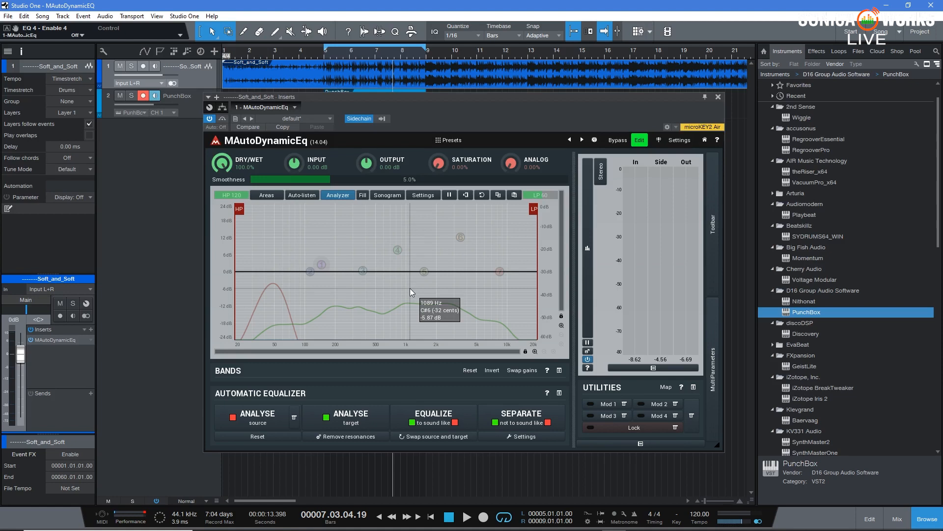
# - Mute the PunchBox track, moving the plug-in window as needed
pyautogui.moveTo(482, 98); pyautogui.dragTo(535, 116)
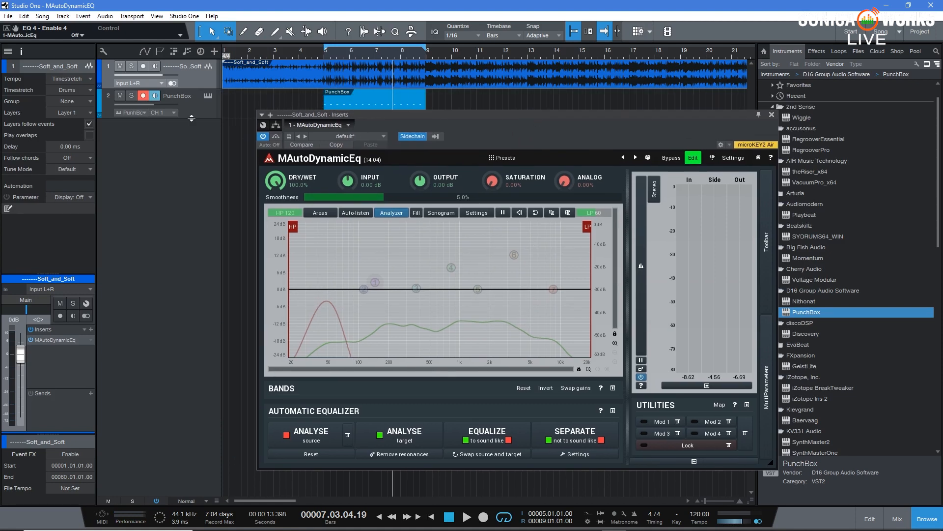
pyautogui.click(120, 95)
pyautogui.moveTo(457, 124); pyautogui.dragTo(398, 94)
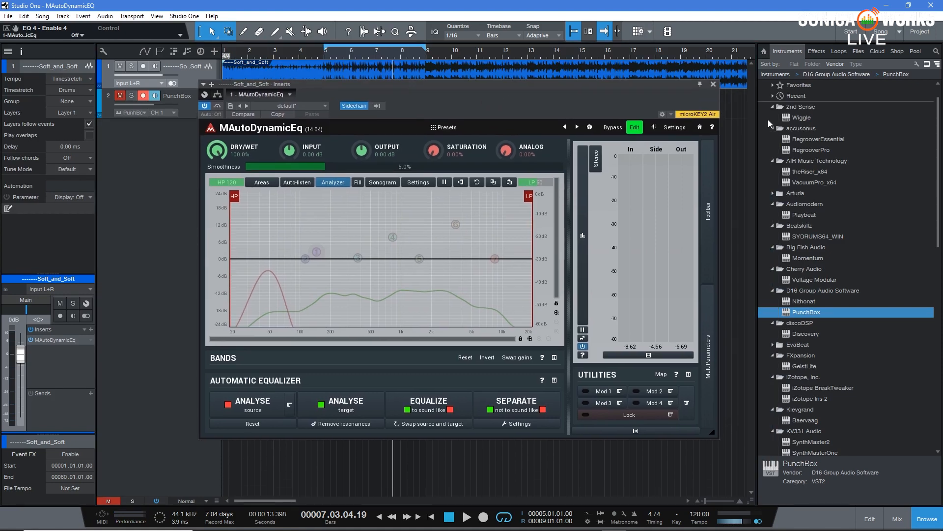
# - Search the effects for "tone" and add Tone Generator on a new track
pyautogui.click(816, 52)
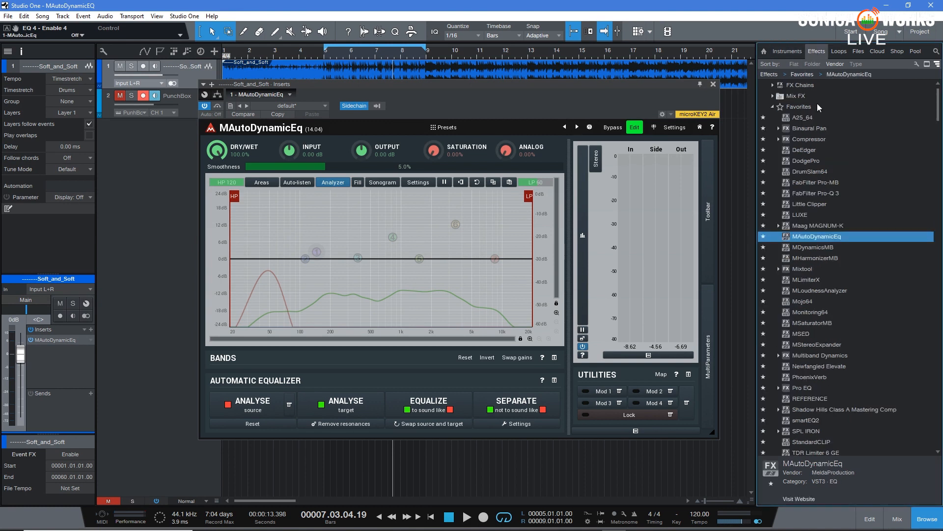
pyautogui.click(936, 51)
pyautogui.write('tone')
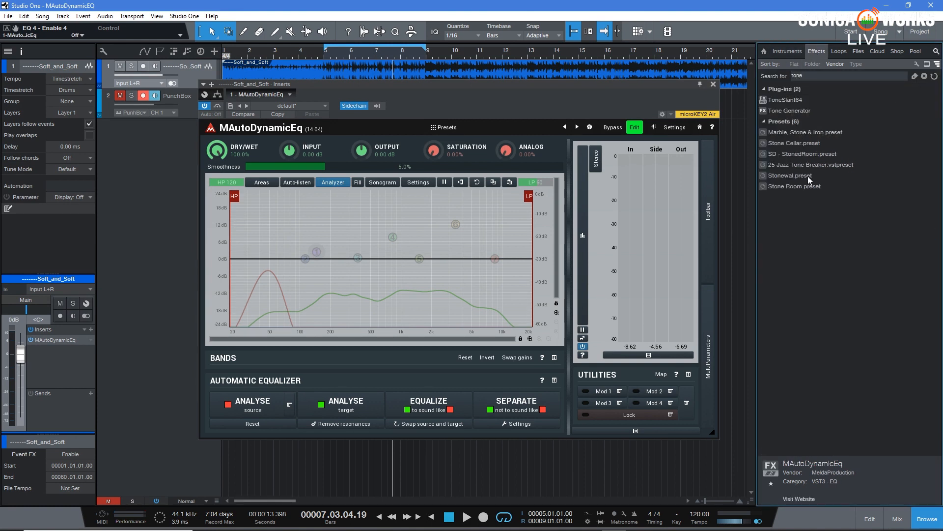
pyautogui.moveTo(789, 110); pyautogui.dragTo(295, 470)
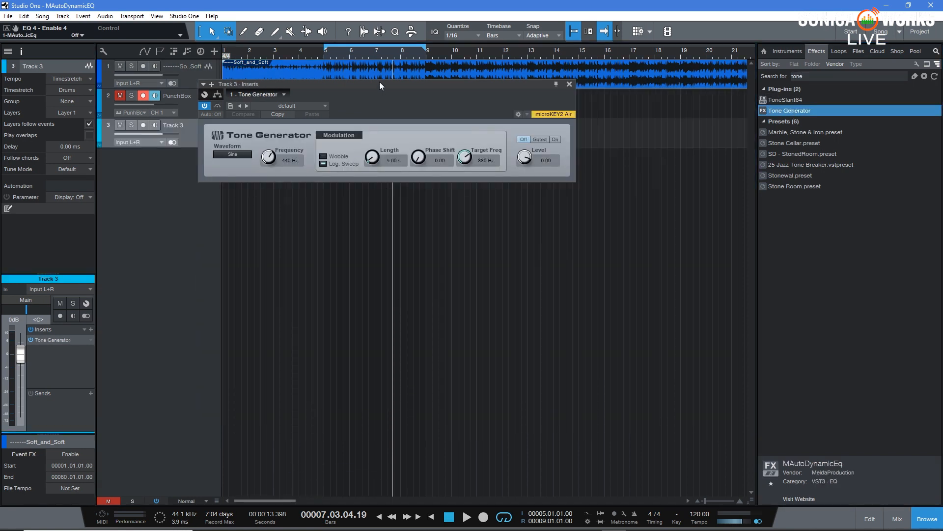
# - Set Tone Generator's frequency to 1000 Hz, turn it on, lower its level to about -17.64 dB, and switch it off again
pyautogui.moveTo(380, 84); pyautogui.dragTo(348, 205)
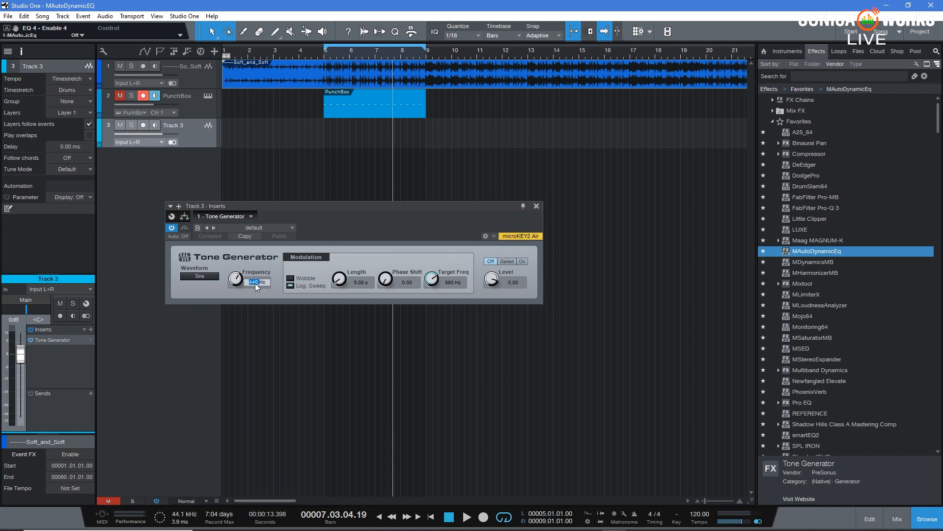
pyautogui.write('1000')
pyautogui.press('Return')
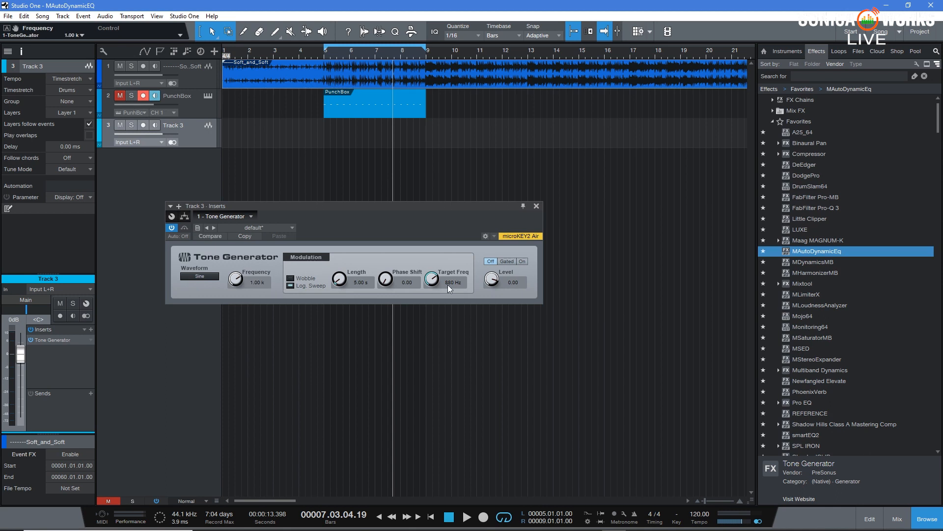
pyautogui.click(522, 262)
pyautogui.moveTo(491, 280); pyautogui.dragTo(493, 265)
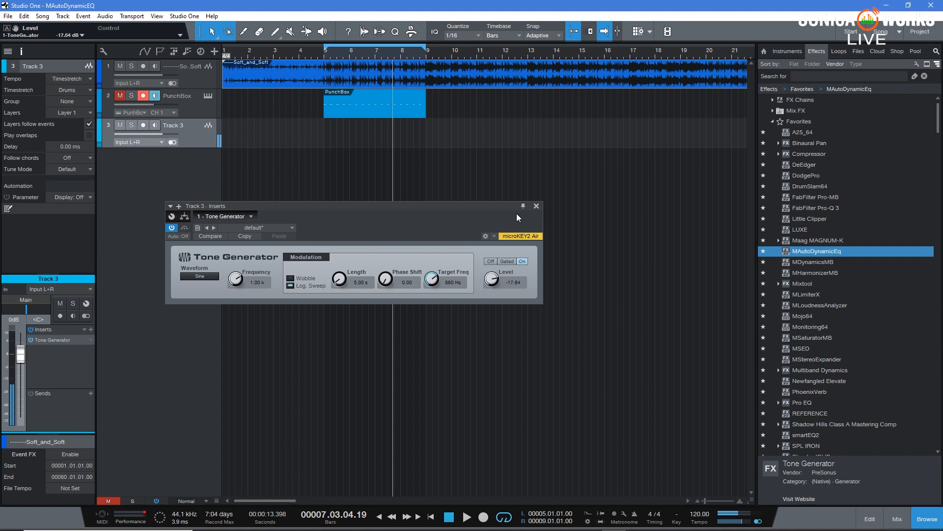
pyautogui.moveTo(476, 197); pyautogui.dragTo(545, 202)
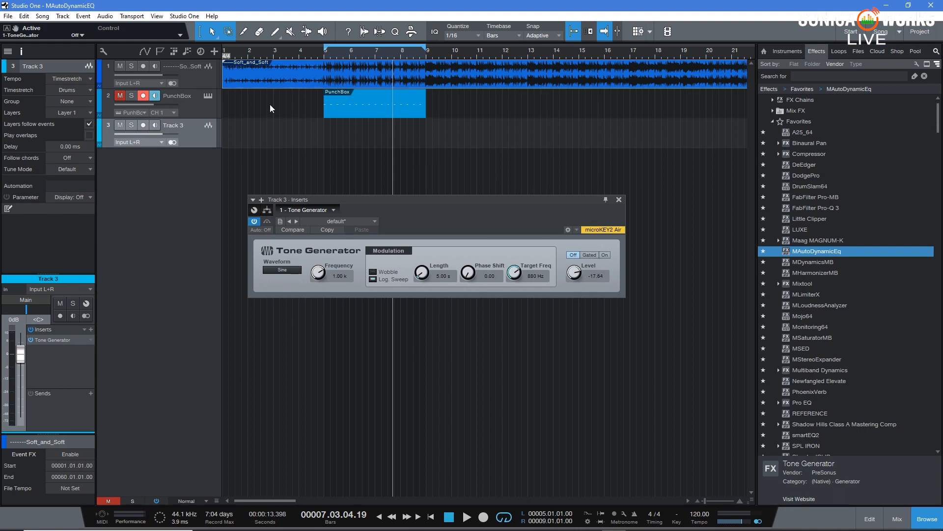
# - Reset the Automatic Equalizer analysis on the Soft_and_Soft track and make Track 3 the sidechain source in place of PunchBox
pyautogui.click(197, 79)
pyautogui.moveTo(391, 202); pyautogui.dragTo(348, 129)
pyautogui.click(271, 469)
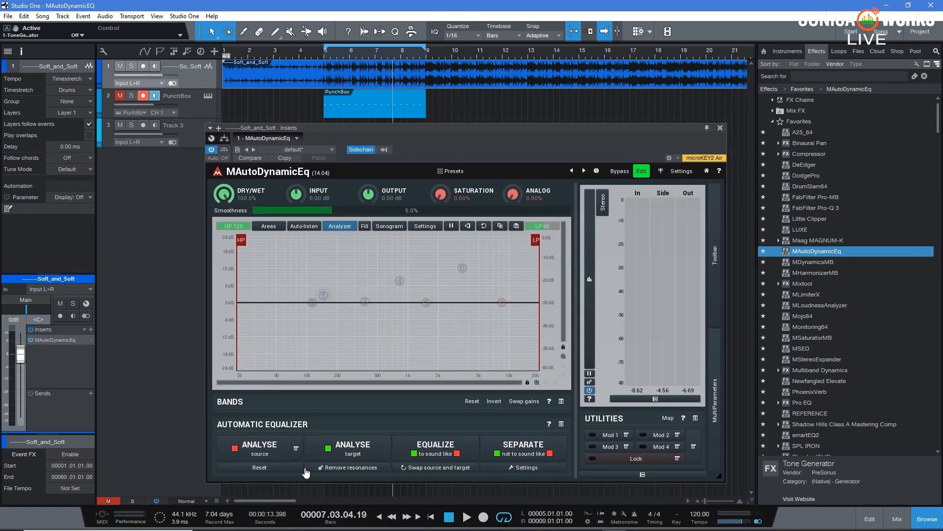
pyautogui.click(384, 150)
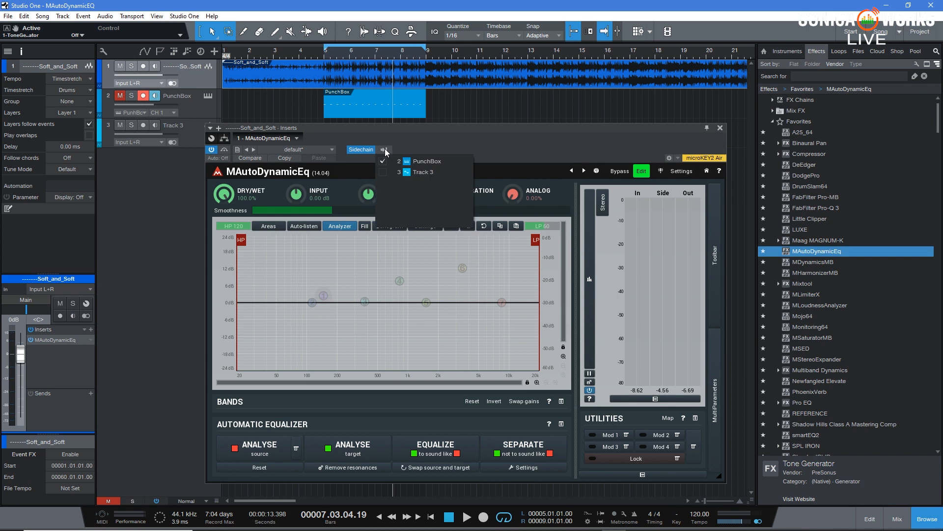
pyautogui.click(382, 172)
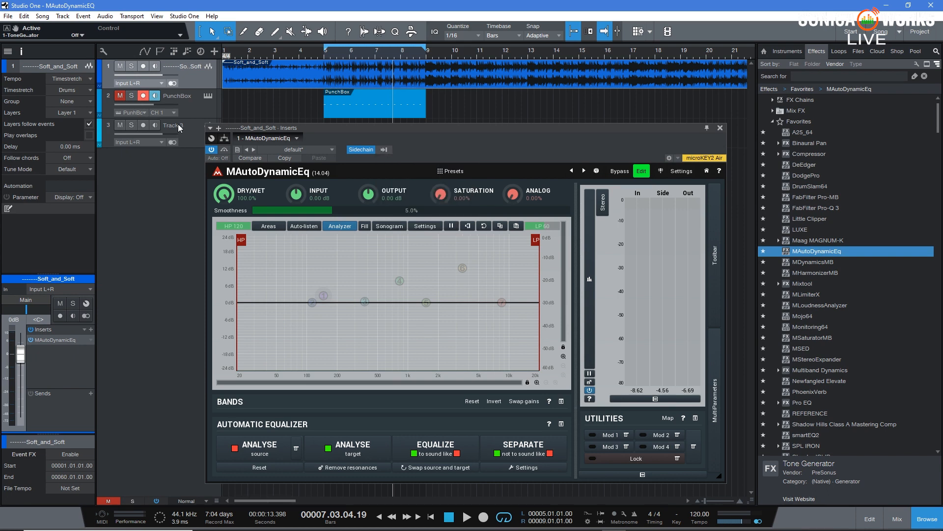
# - Rename Track 3 as Tono, and check the sidechain source list of MAutoDynamicEq on the Soft_and_Soft track
pyautogui.doubleClick(177, 125)
pyautogui.write('Tono')
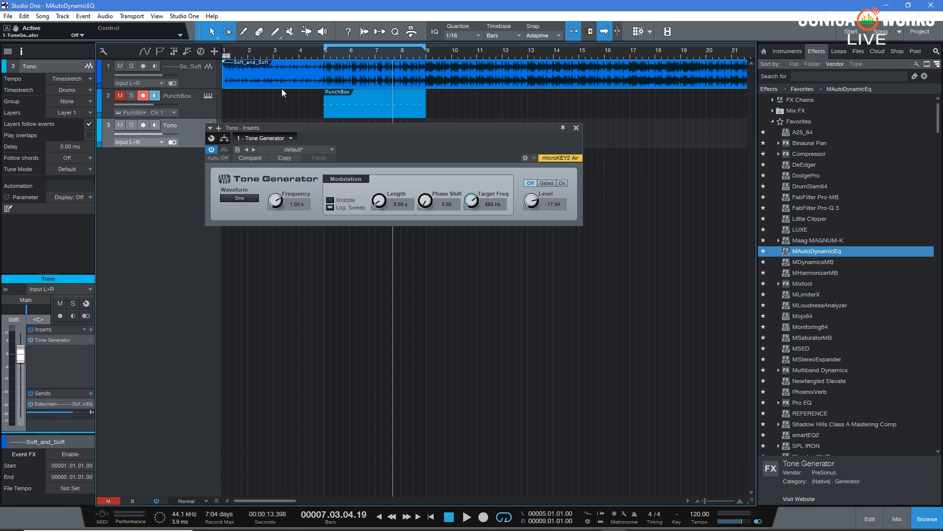
pyautogui.click(196, 82)
pyautogui.moveTo(421, 132); pyautogui.dragTo(411, 120)
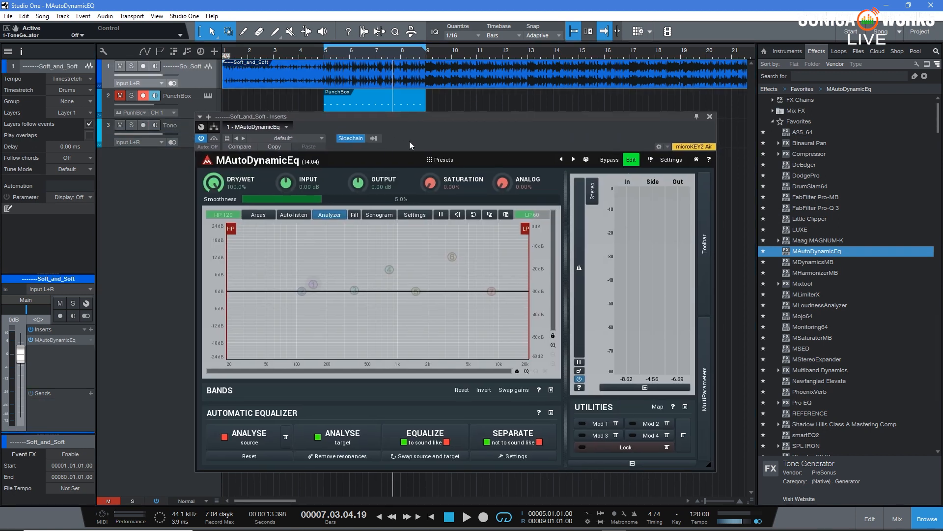
pyautogui.click(374, 139)
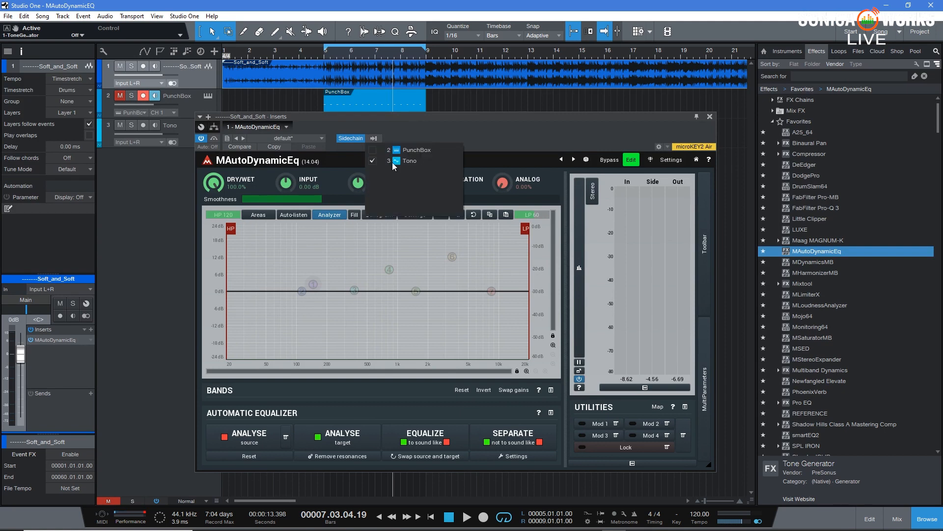
# - Turn on the Tone Generator on the Tono track and lower that track's volume fader to minus infinity
pyautogui.click(417, 130)
pyautogui.moveTo(423, 116); pyautogui.dragTo(481, 140)
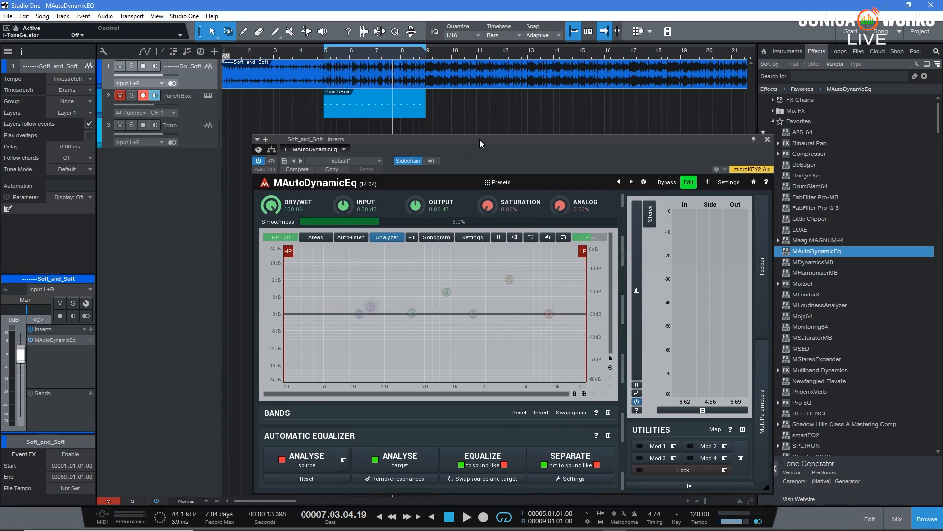
pyautogui.click(199, 133)
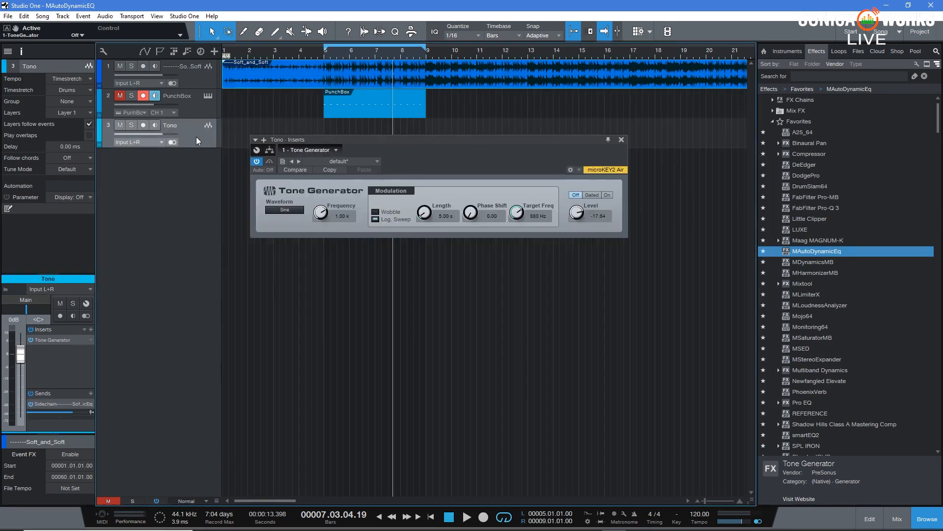
pyautogui.click(608, 196)
pyautogui.moveTo(20, 354); pyautogui.dragTo(18, 403)
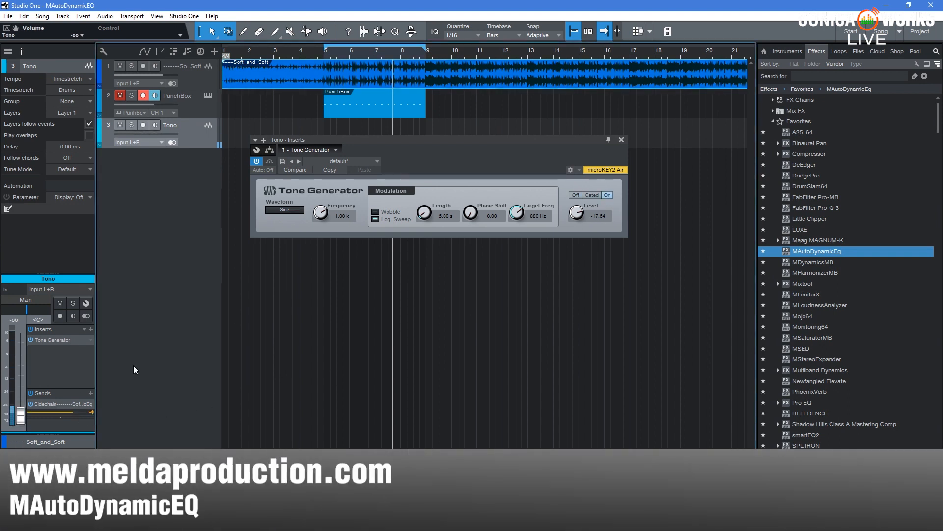
# - Reset the bands of MAutoDynamicEq on the Soft_and_Soft track and analyse the side-chain signal as the Automatic Equalizer source
pyautogui.click(204, 73)
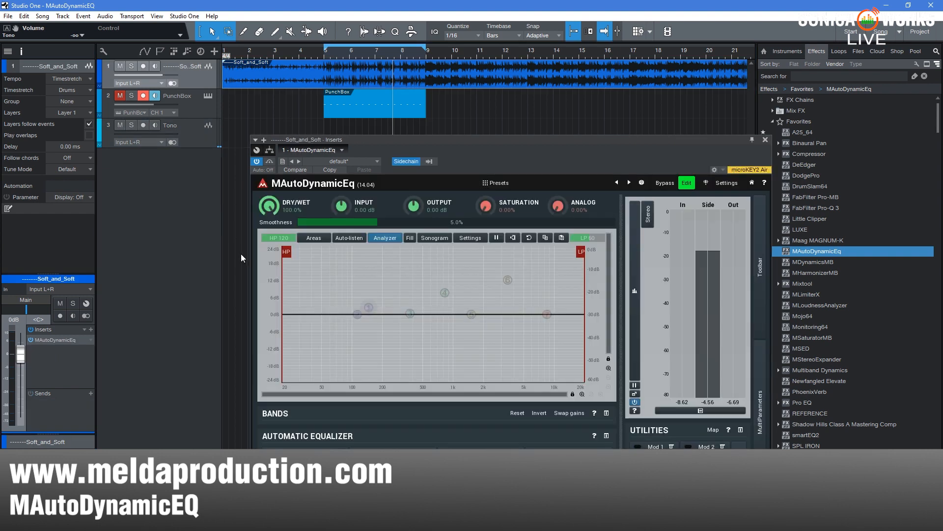
pyautogui.moveTo(451, 139); pyautogui.dragTo(400, 116)
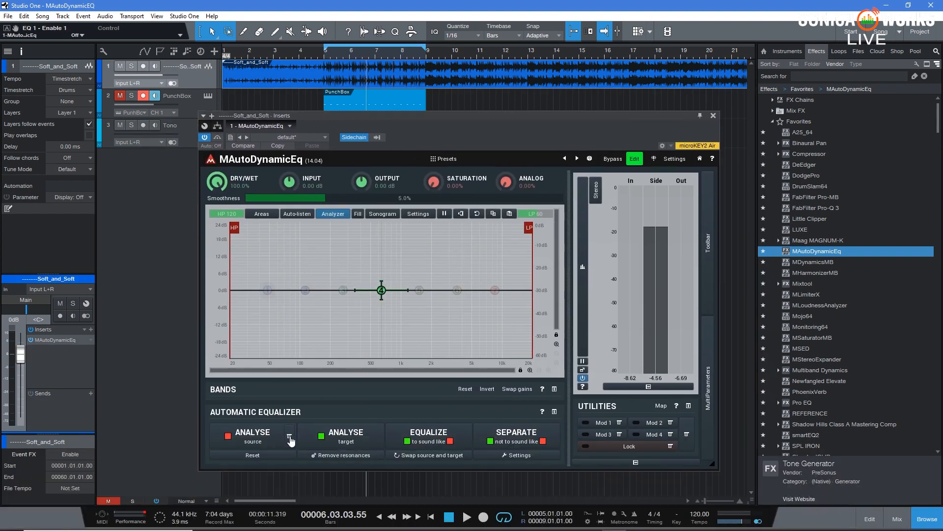
pyautogui.click(289, 436)
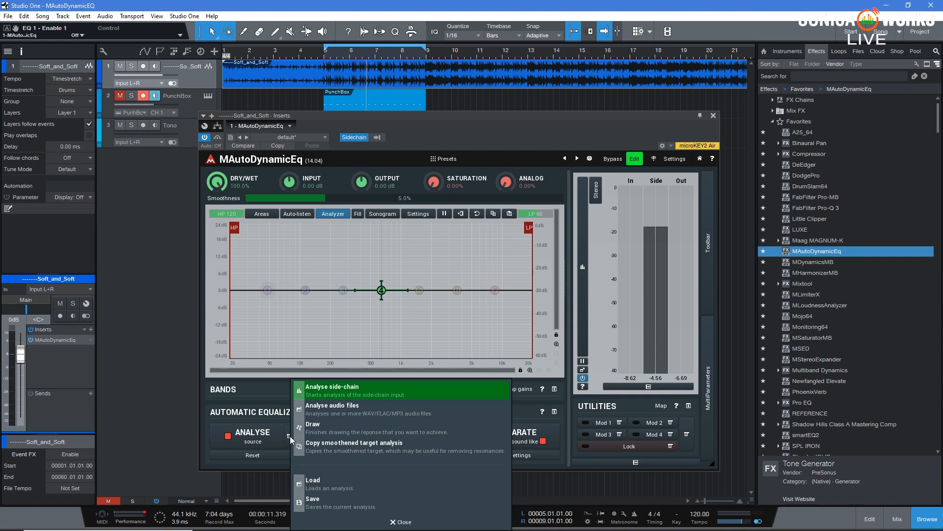
pyautogui.click(332, 391)
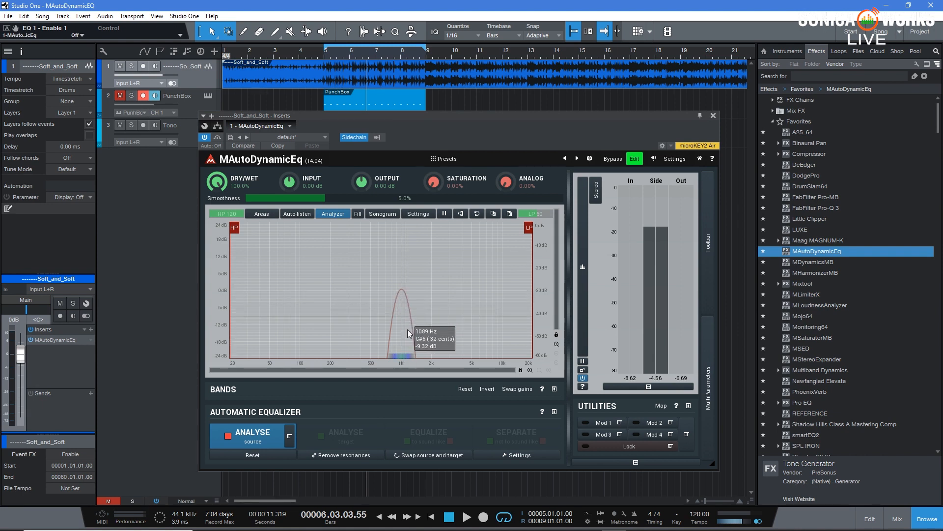
pyautogui.click(256, 435)
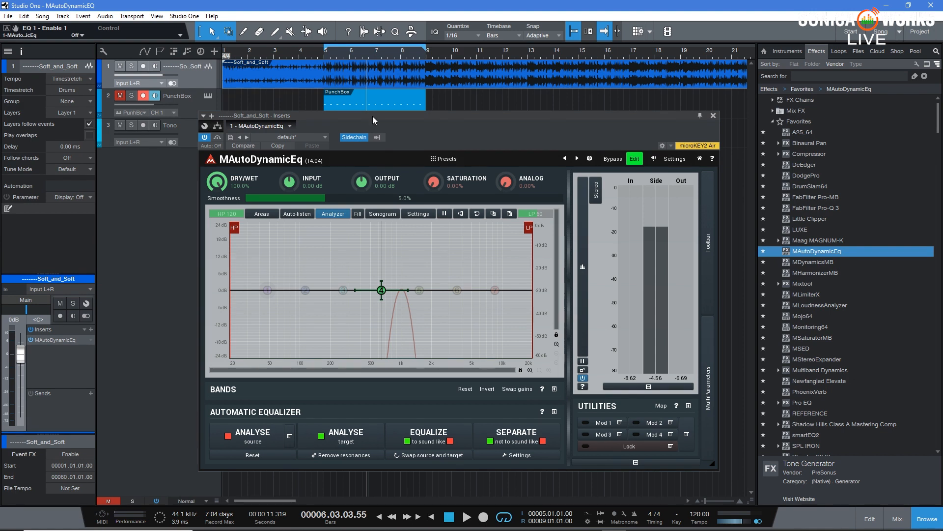
# - Move the loop range to bars 17–21, play it, and analyse the Soft_and_Soft track as the Automatic Equalizer target
pyautogui.scroll(-4, 436, 55)
pyautogui.scroll(-3, 432, 54)
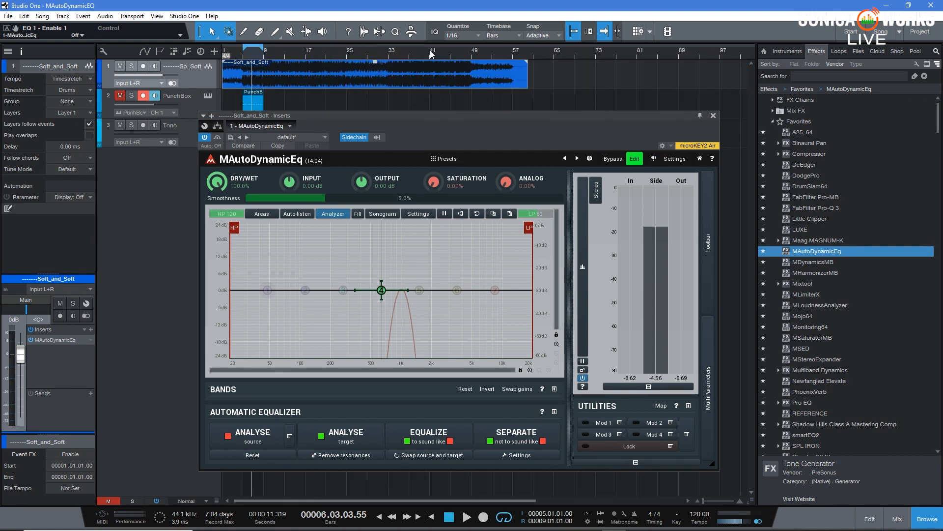
pyautogui.click(325, 47)
pyautogui.click(347, 433)
pyautogui.press('space')
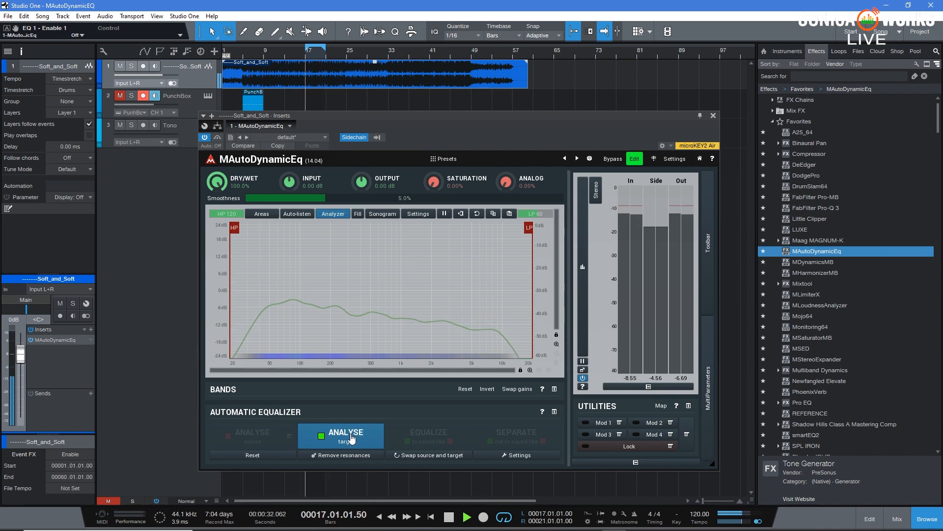
pyautogui.click(352, 438)
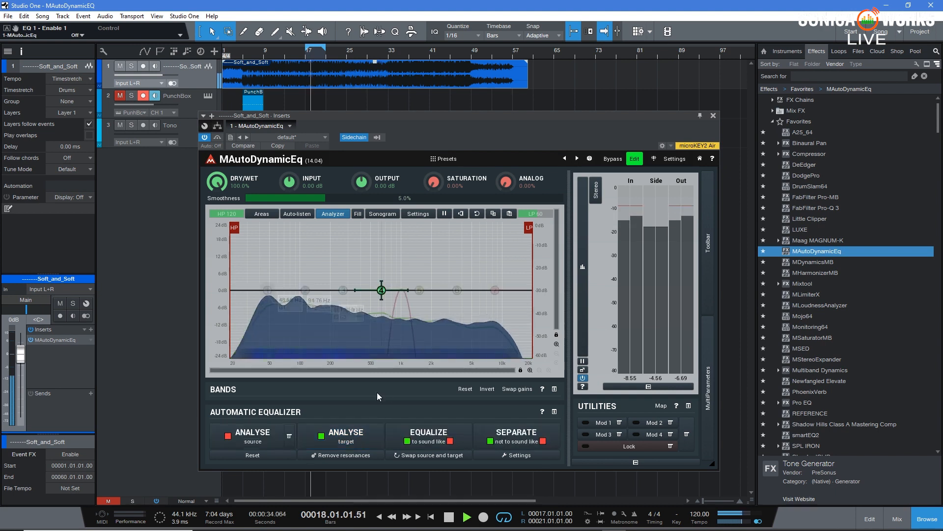
pyautogui.press('space')
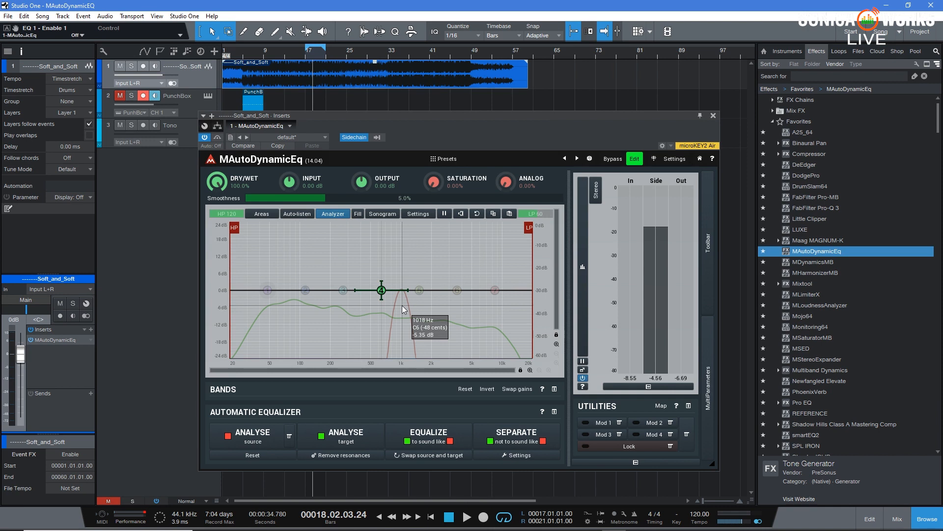
# - Separate the target from the source, and review the Auto-Equalizer settings against the generated bands without changing them
pyautogui.click(518, 439)
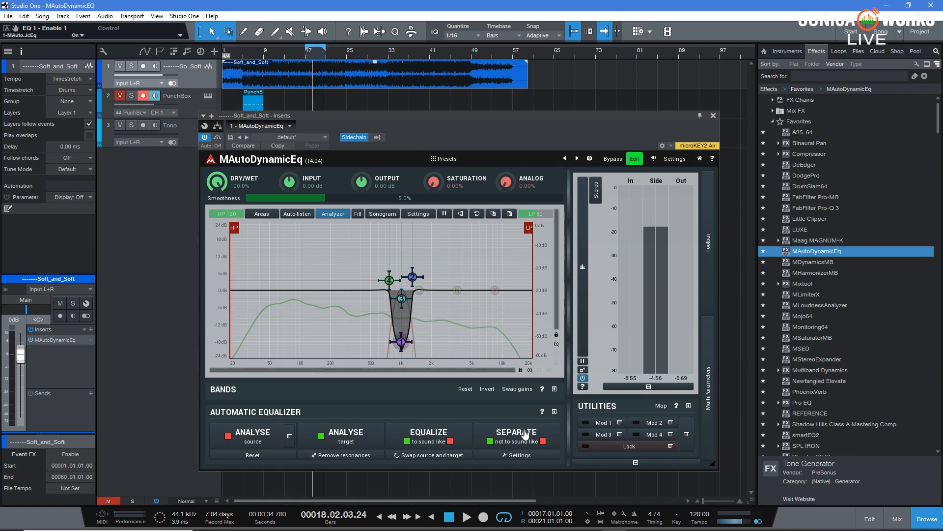
pyautogui.click(520, 455)
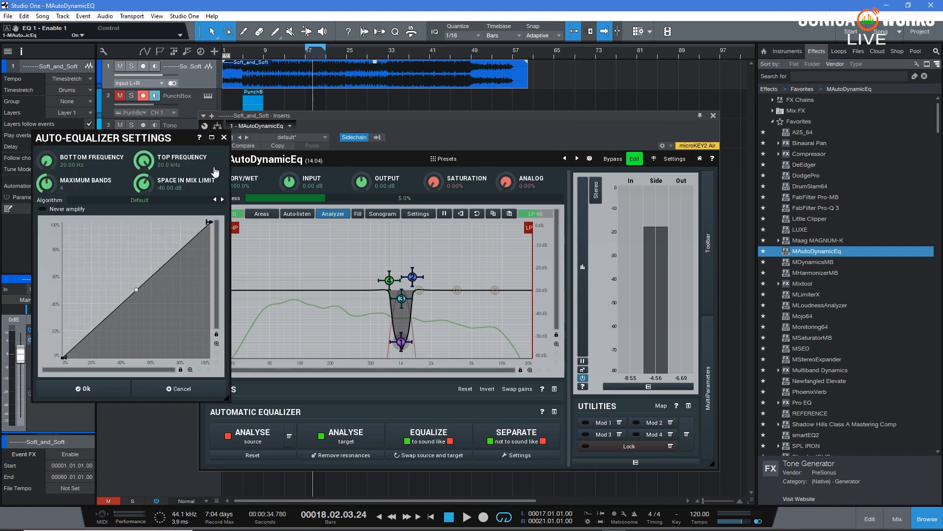
pyautogui.moveTo(181, 141); pyautogui.dragTo(654, 95)
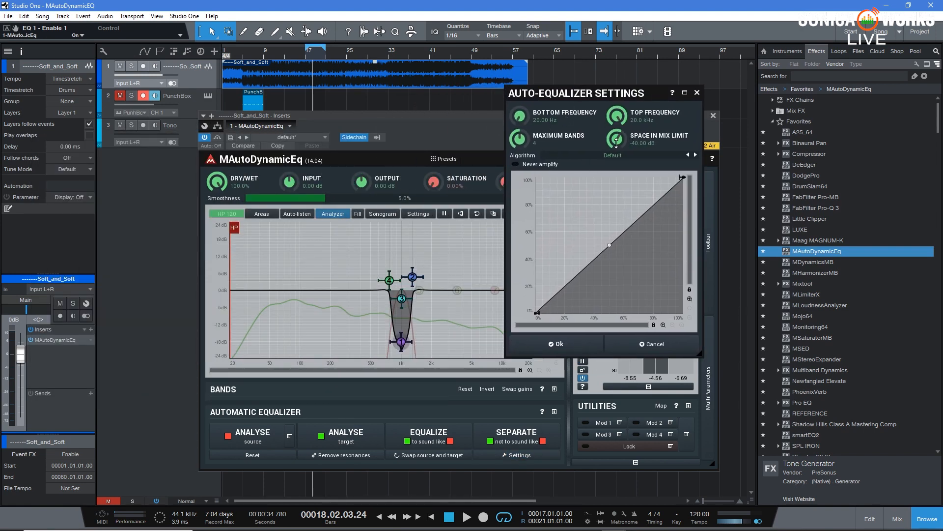
pyautogui.moveTo(401, 295)
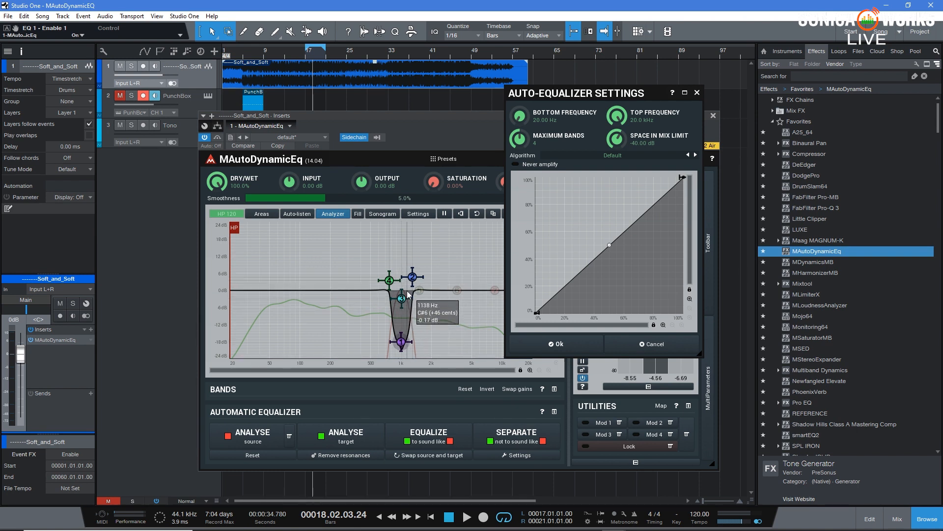
pyautogui.click(697, 93)
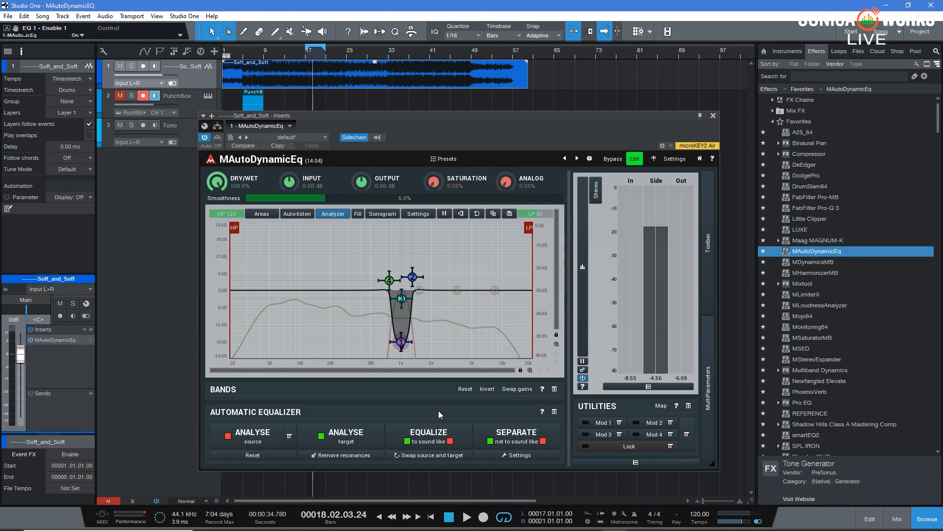
# - Copy the Soft_and_Soft clip onto a new track and move that track directly below the original
pyautogui.moveTo(704, 114); pyautogui.dragTo(736, 140)
pyautogui.click(745, 141)
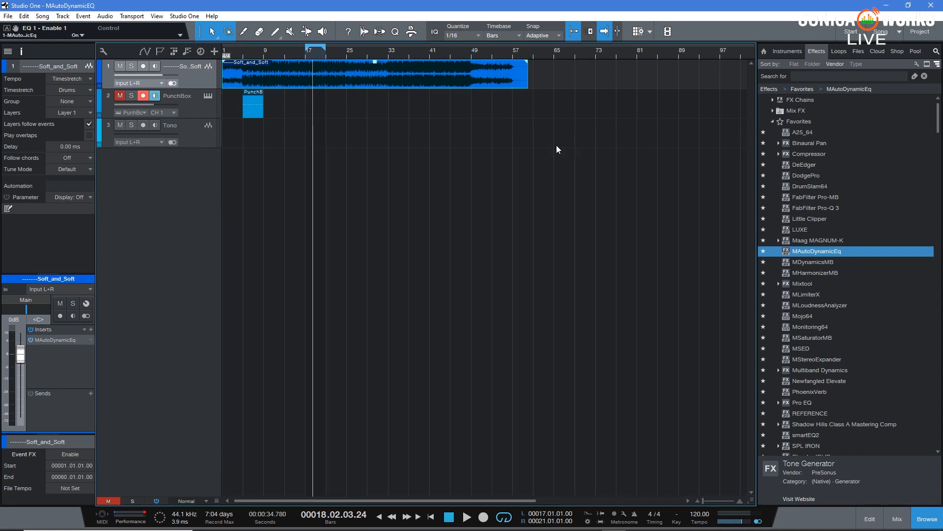
pyautogui.moveTo(294, 73); pyautogui.dragTo(294, 161)
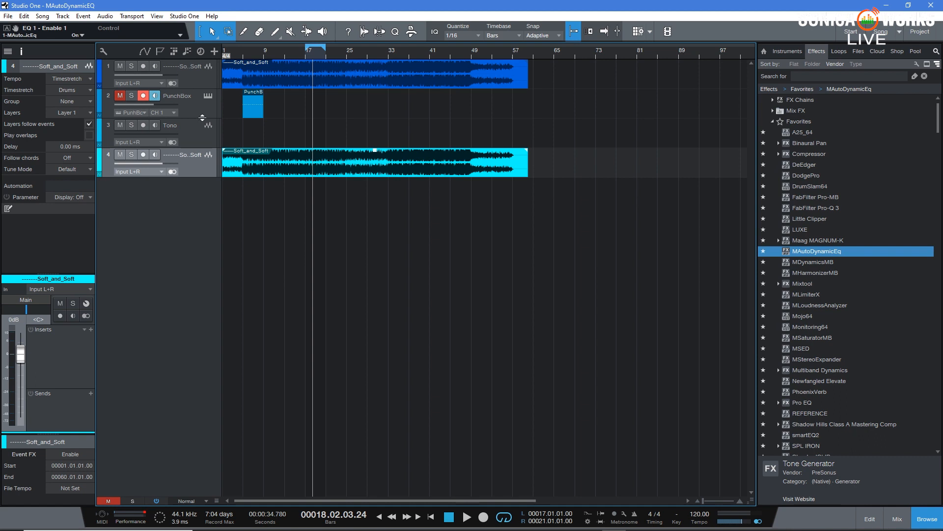
pyautogui.click(200, 134)
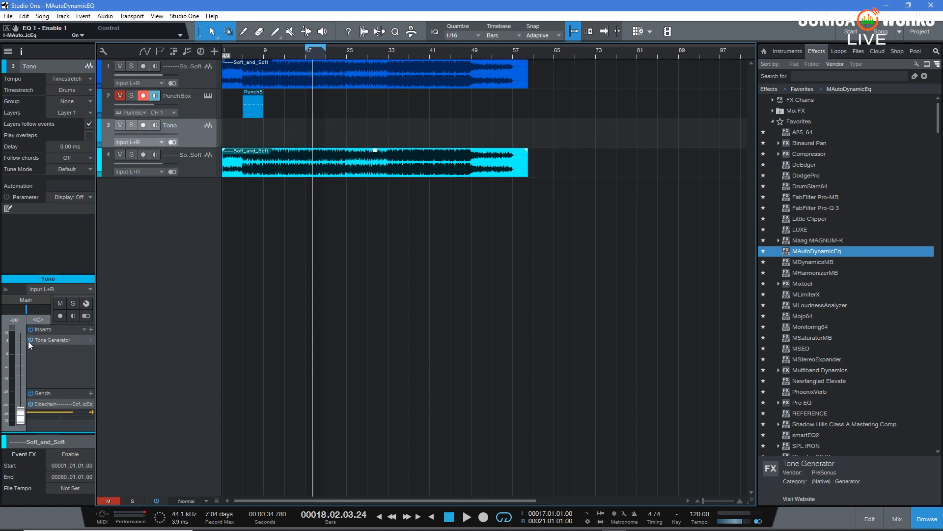
pyautogui.click(190, 106)
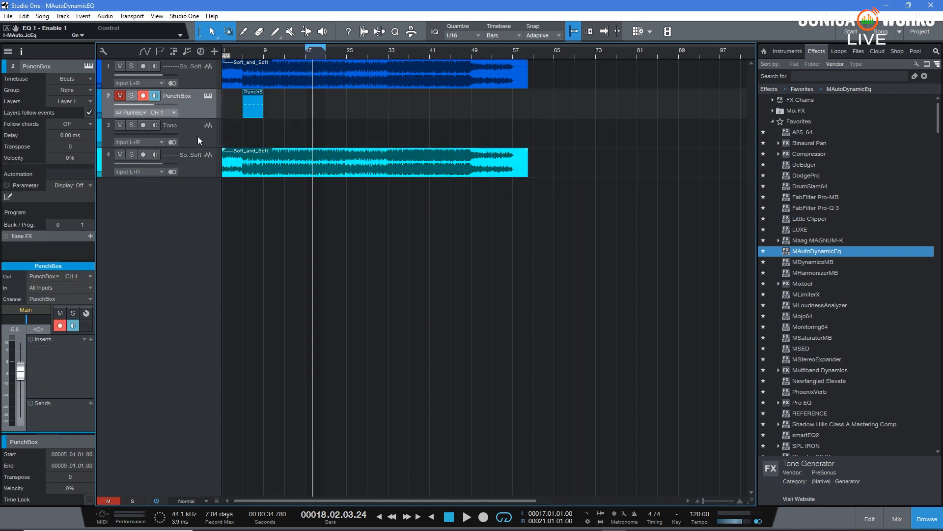
pyautogui.moveTo(199, 151); pyautogui.dragTo(198, 93)
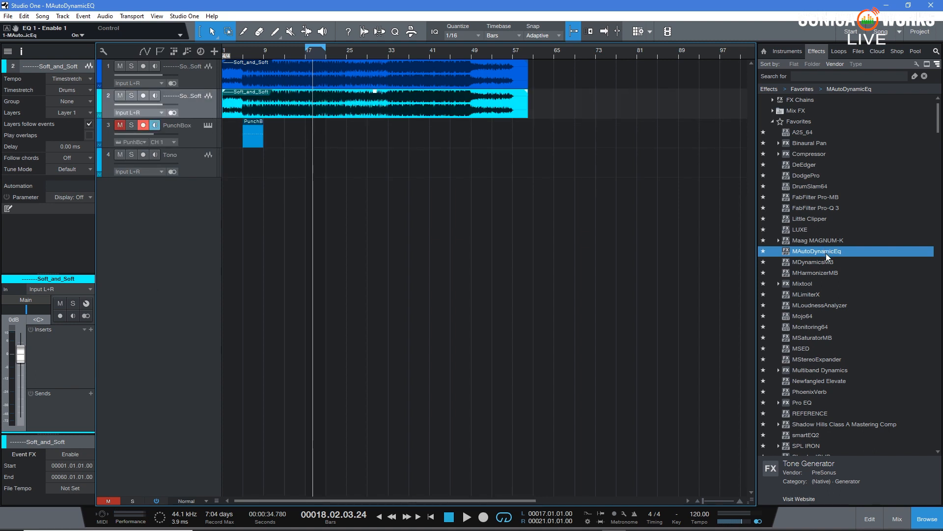
# - Add Pro EQ to the copied track and boost LMF 18.82 dB at 508 Hz (Q 5.50) and HMF 18.35 dB at 5 kHz (Q 4.90)
pyautogui.moveTo(805, 403); pyautogui.dragTo(386, 113)
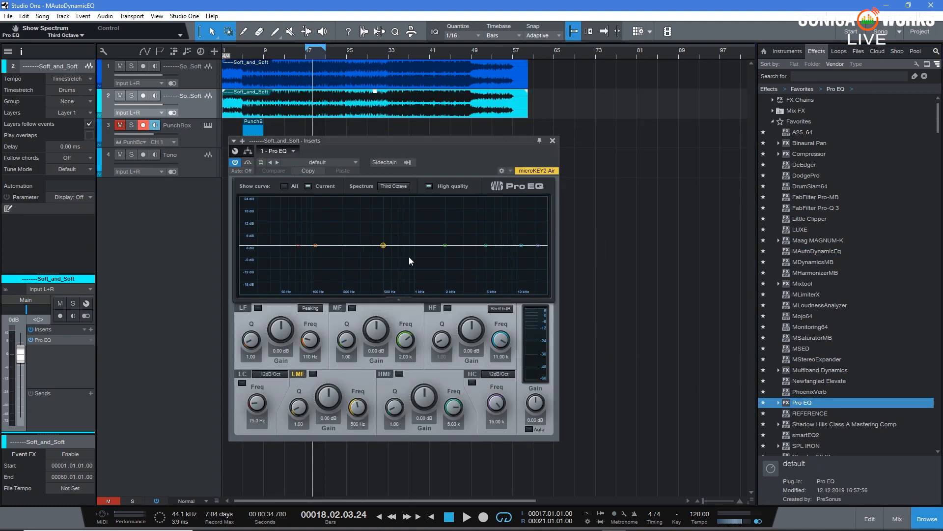
pyautogui.moveTo(384, 246); pyautogui.dragTo(385, 210)
pyautogui.scroll(4, 385, 243)
pyautogui.scroll(3, 386, 222)
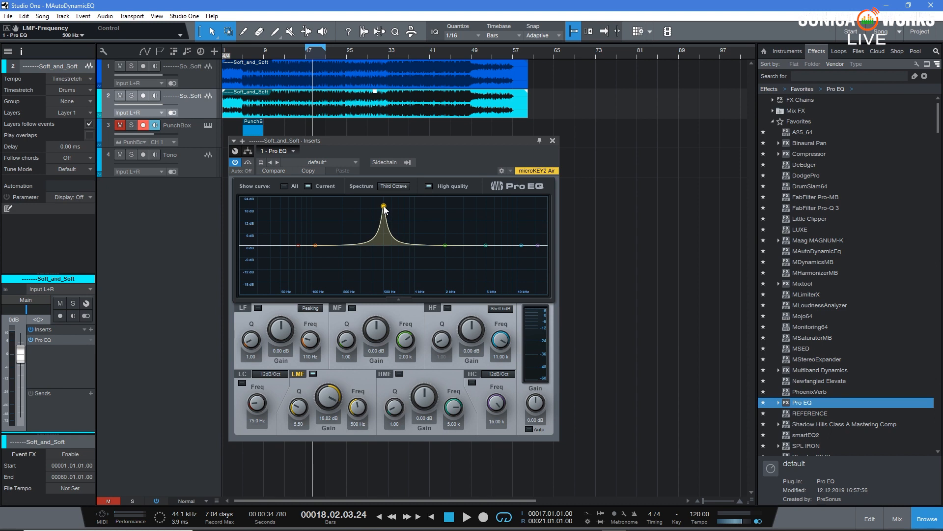
pyautogui.scroll(5, 488, 244)
pyautogui.moveTo(488, 244); pyautogui.dragTo(487, 210)
pyautogui.scroll(3, 487, 212)
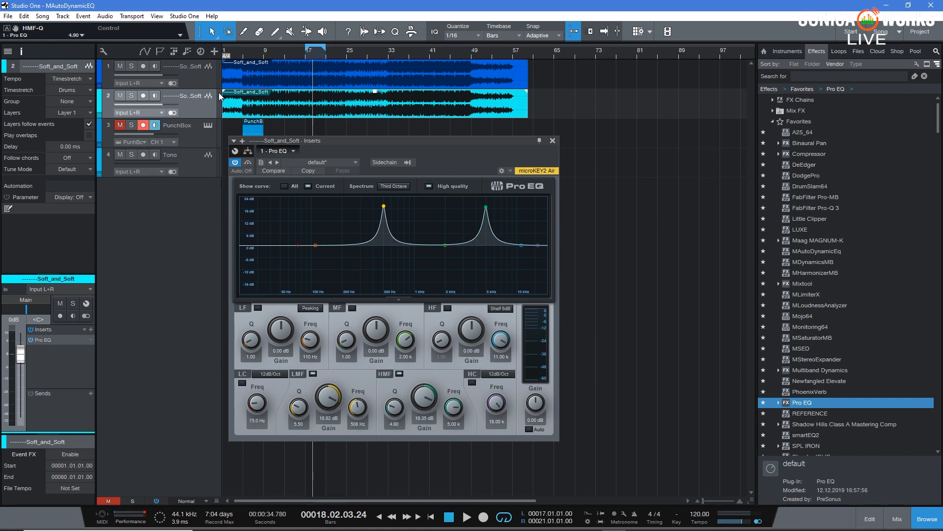
# - Solo the copied Soft_and_Soft track and play a short passage to hear the Pro EQ boosts
pyautogui.click(131, 96)
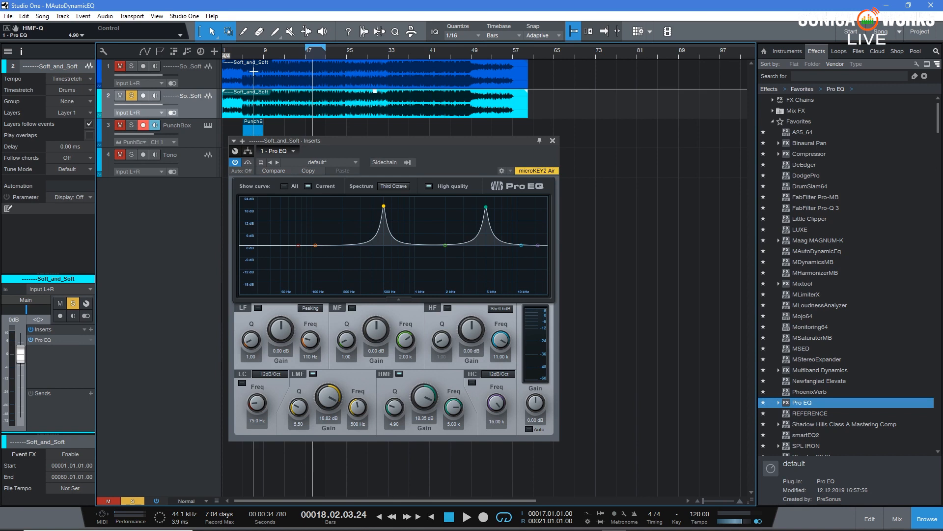
pyautogui.press('space')
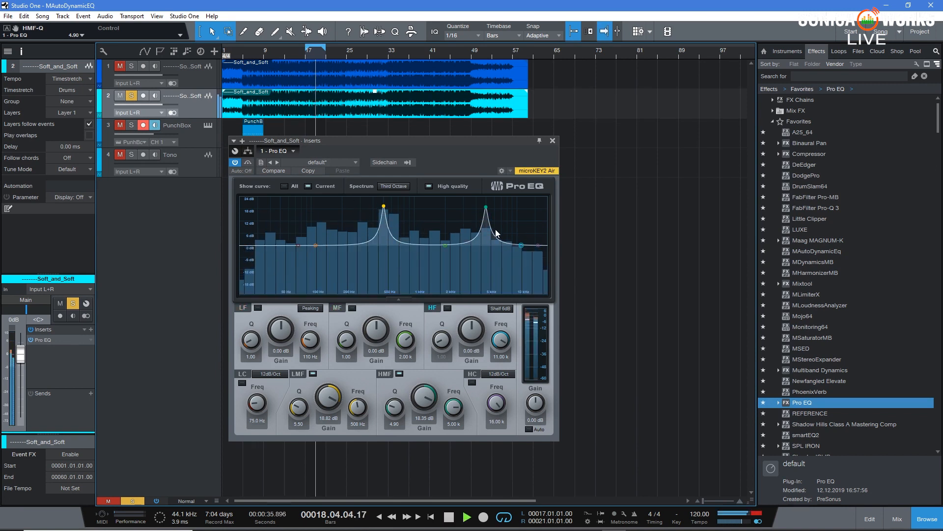
pyautogui.press('space')
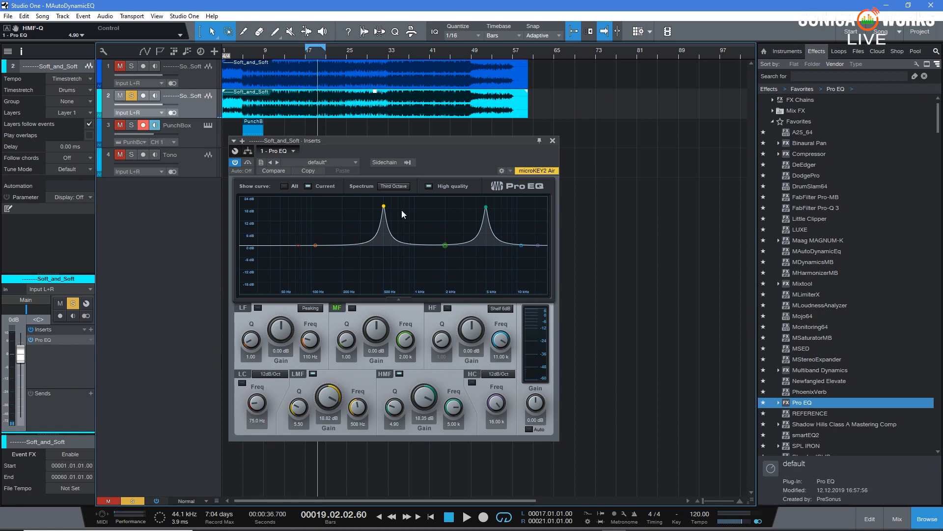
# - Reduce the Pro EQ gains to 14.26 dB for LMF and 13.79 dB for HMF, and close the plug-in window
pyautogui.moveTo(328, 396); pyautogui.dragTo(330, 410)
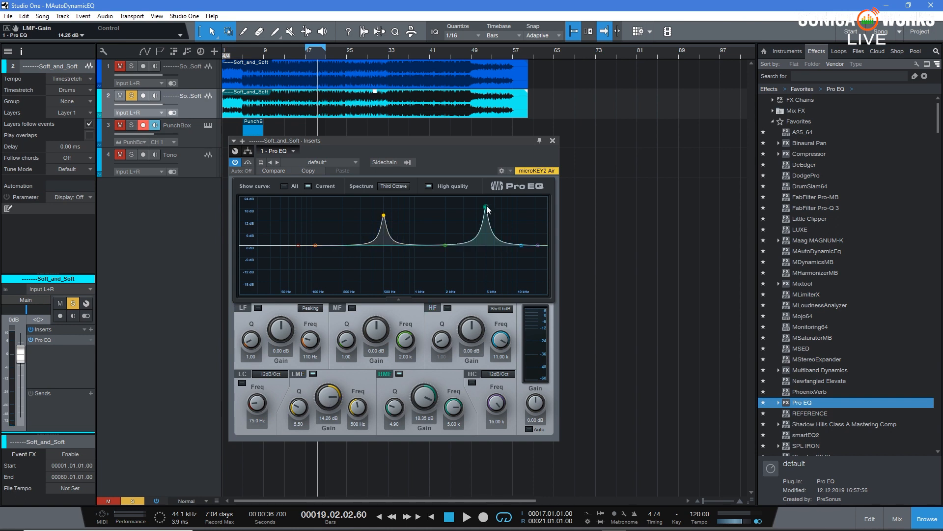
pyautogui.moveTo(425, 398); pyautogui.dragTo(425, 411)
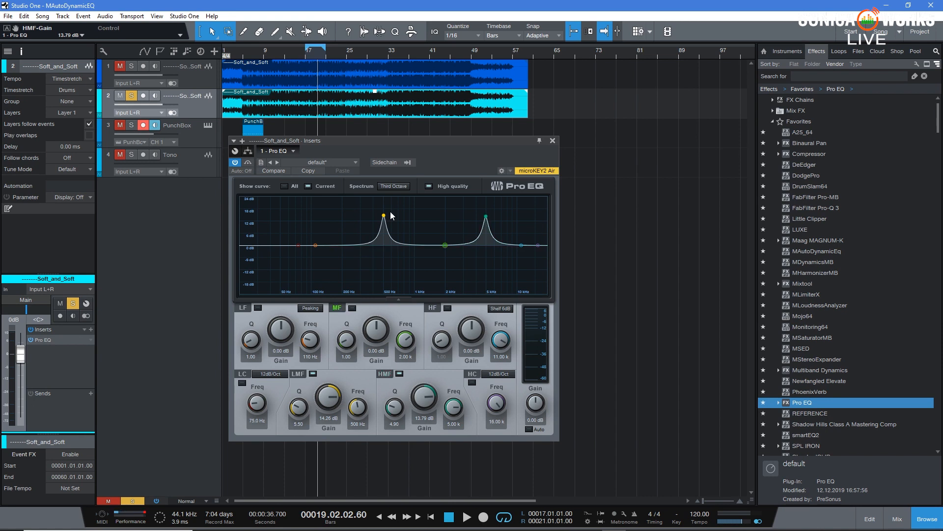
pyautogui.click(553, 141)
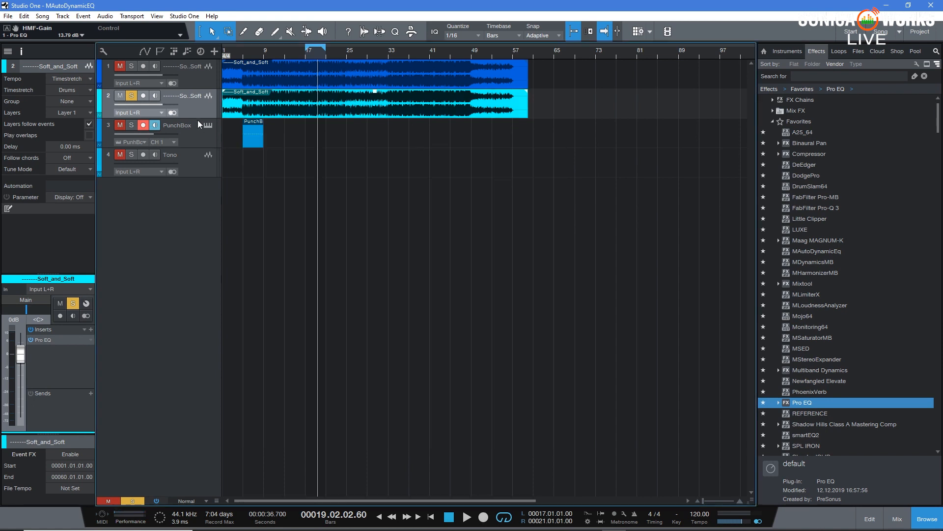
# - Solo the original Soft_and_Soft track instead, reopen its MAutoDynamicEq, and reset the bands and the analysis curves
pyautogui.click(192, 75)
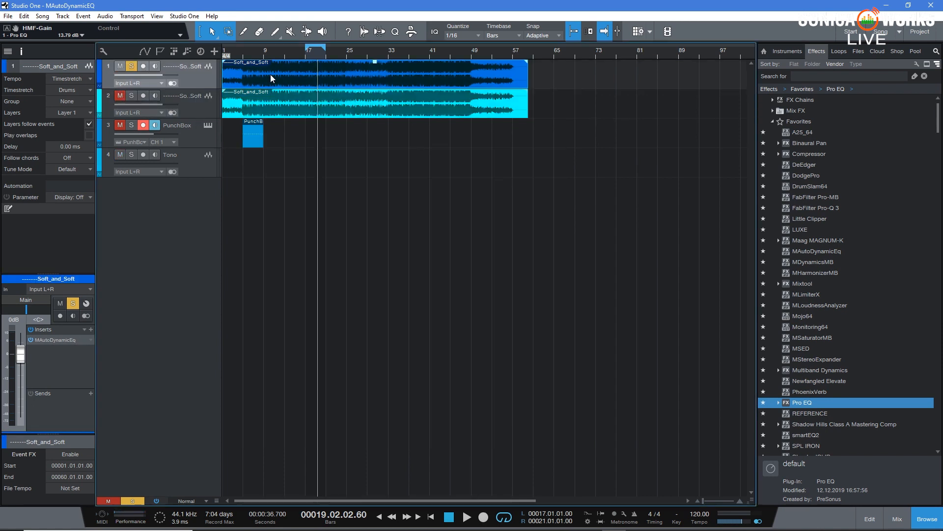
pyautogui.click(66, 339)
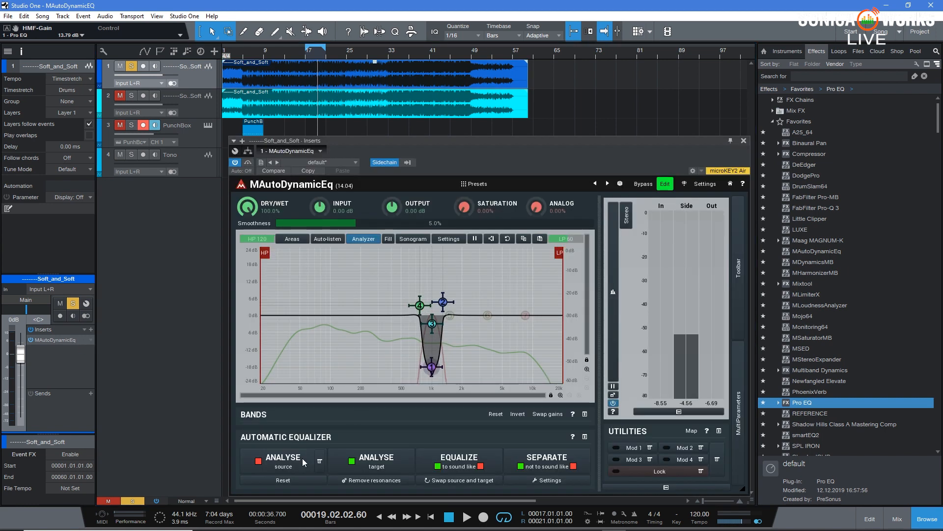
pyautogui.click(496, 413)
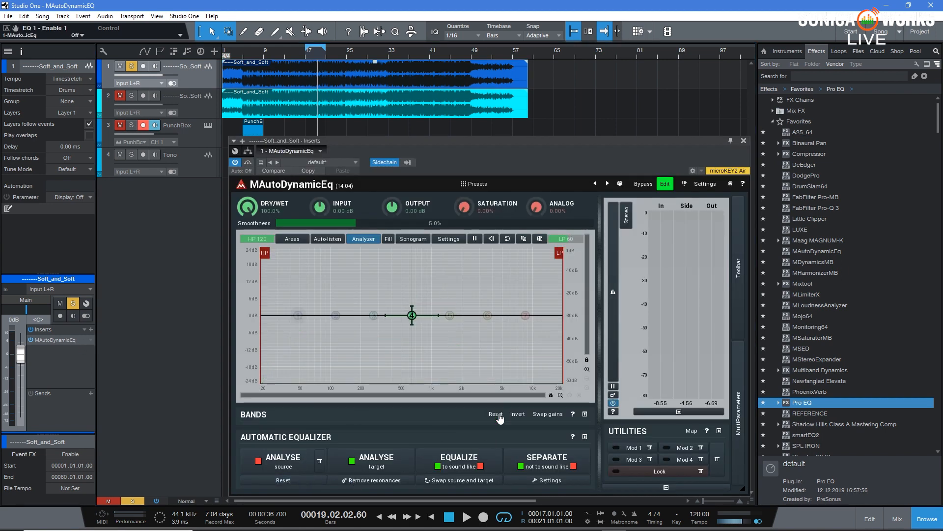
pyautogui.moveTo(445, 140); pyautogui.dragTo(460, 127)
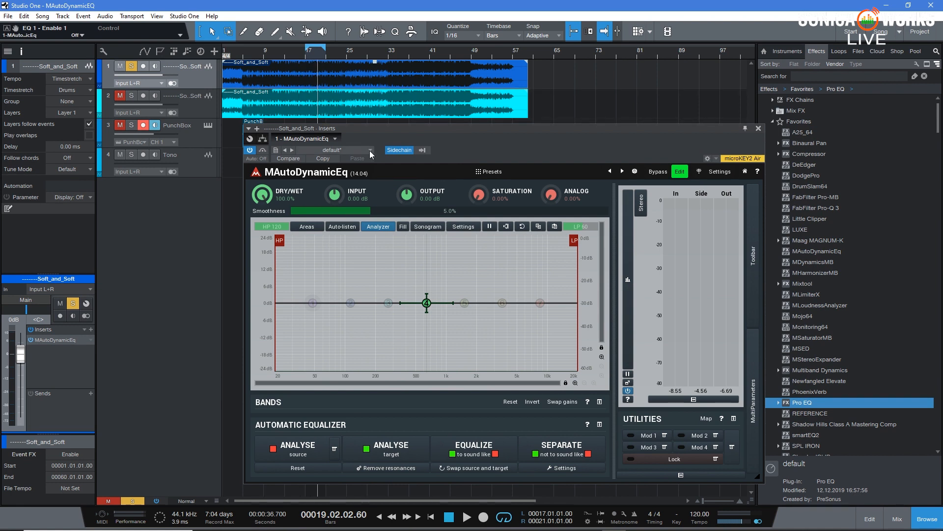
# - Check which track feeds the original track's MAutoDynamicEq sidechain and review the copied Soft_and_Soft track's Pro EQ
pyautogui.click(424, 151)
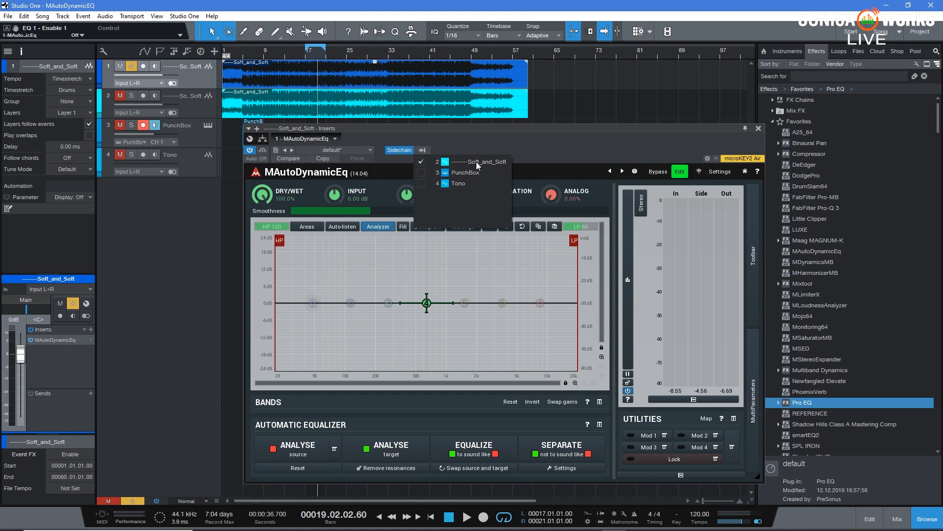
pyautogui.click(547, 147)
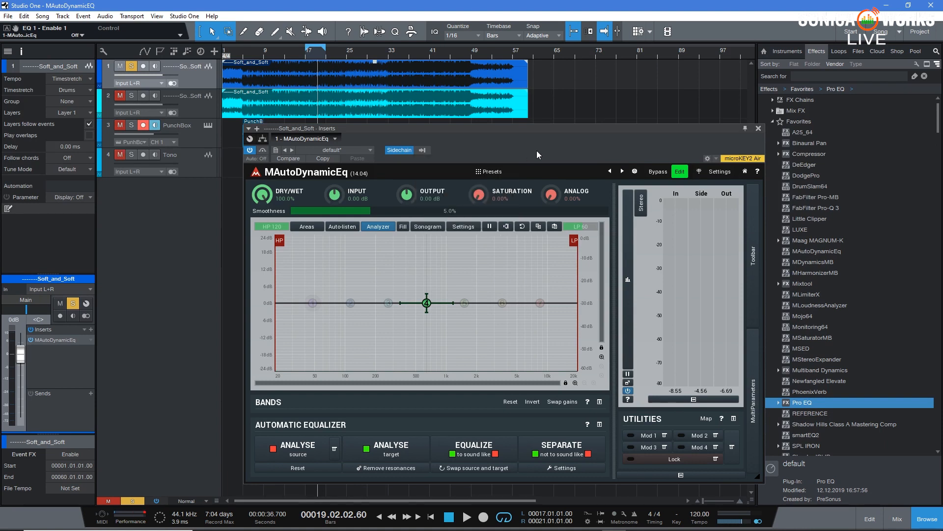
pyautogui.click(193, 105)
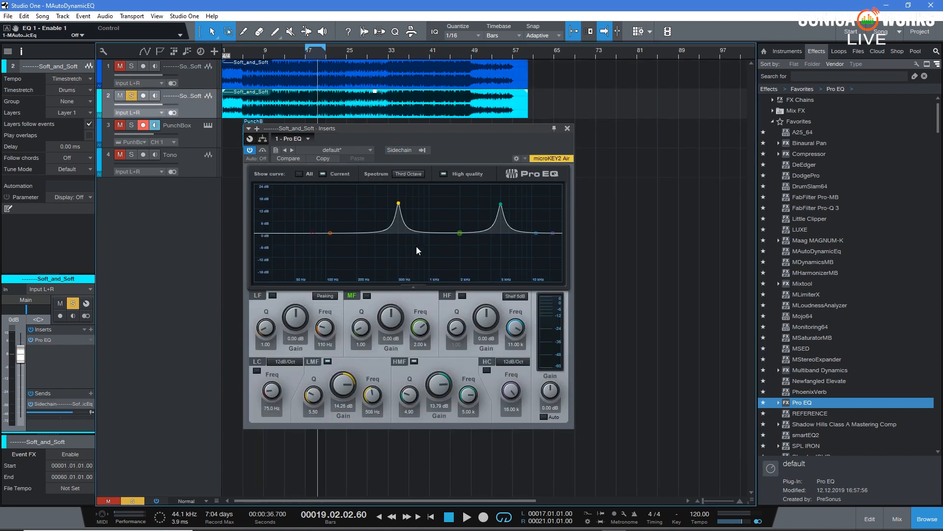
pyautogui.click(197, 78)
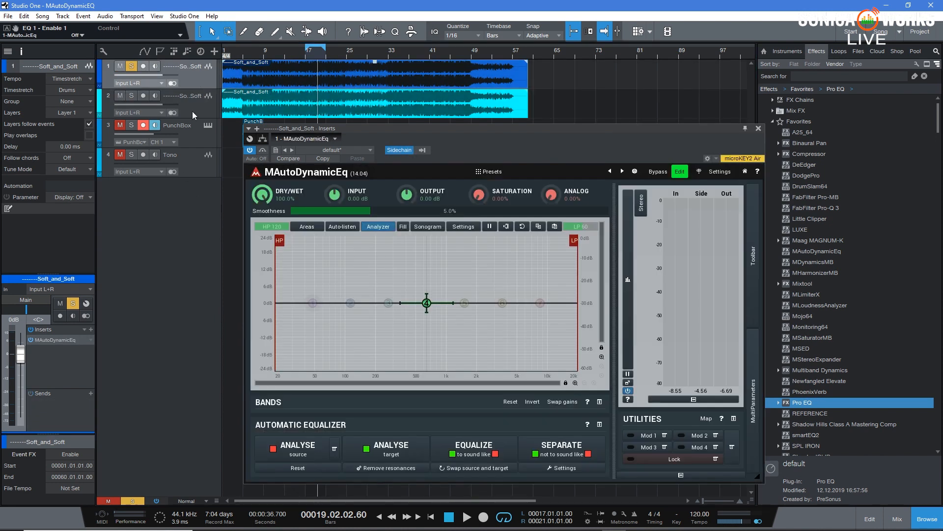
# - Run a side-chain analysis as the source in MAutoDynamicEq while playing a short passage of the song
pyautogui.click(335, 448)
pyautogui.click(377, 391)
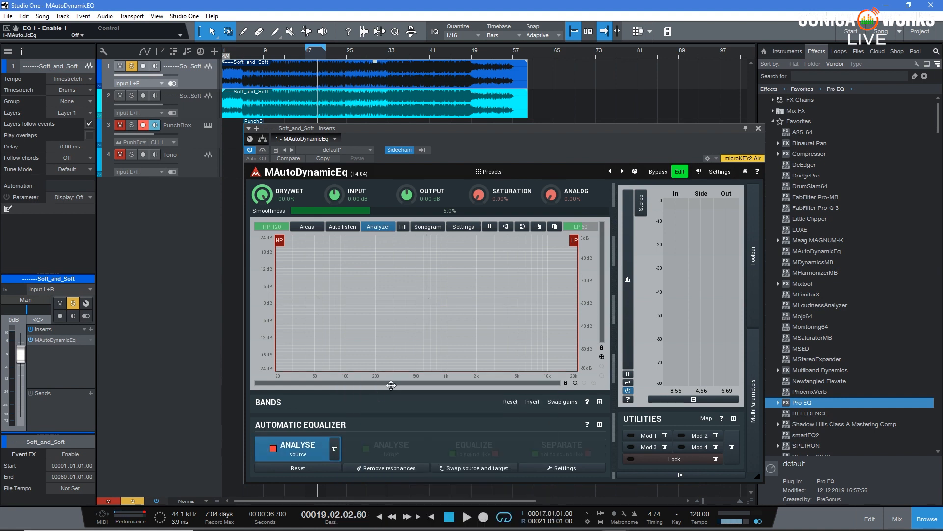
pyautogui.press('space')
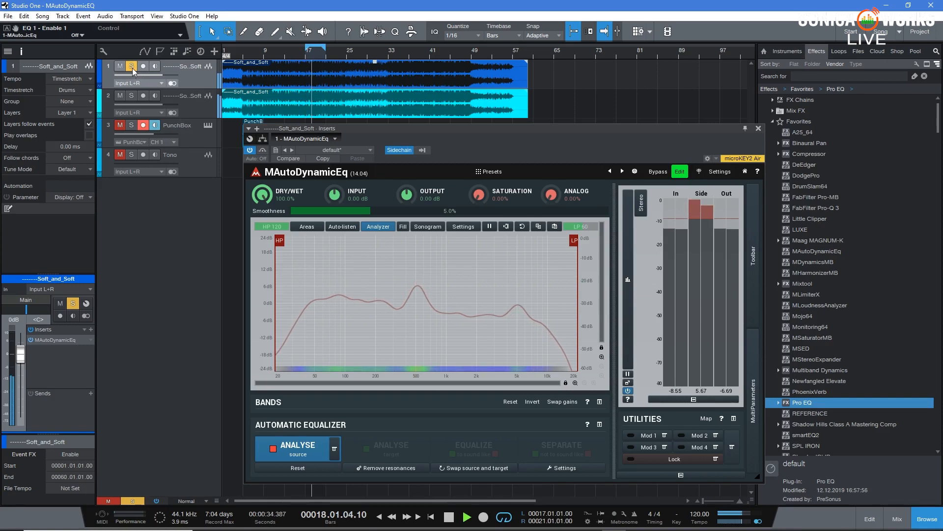
pyautogui.press('space')
# - Lower the copied Soft_and_Soft track's fader to -∞ and turn off solo on the original track
pyautogui.click(206, 105)
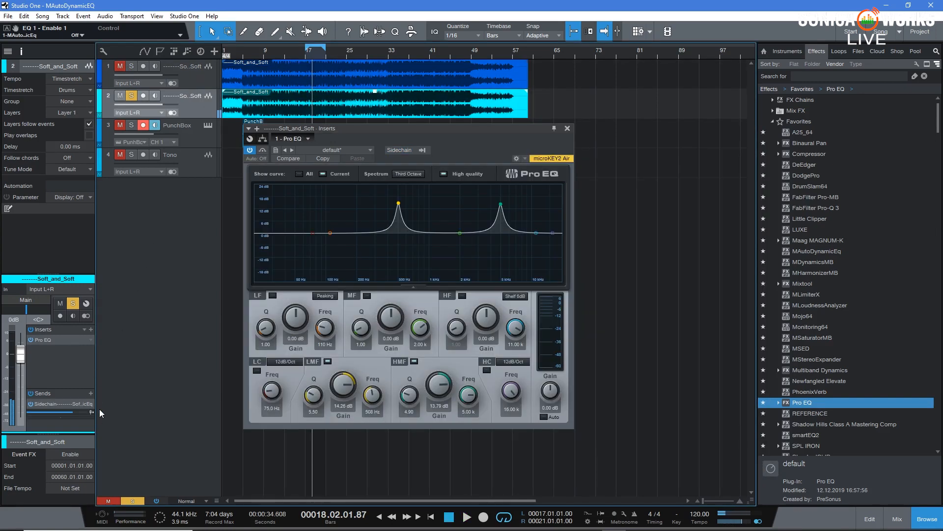
pyautogui.moveTo(20, 354); pyautogui.dragTo(20, 423)
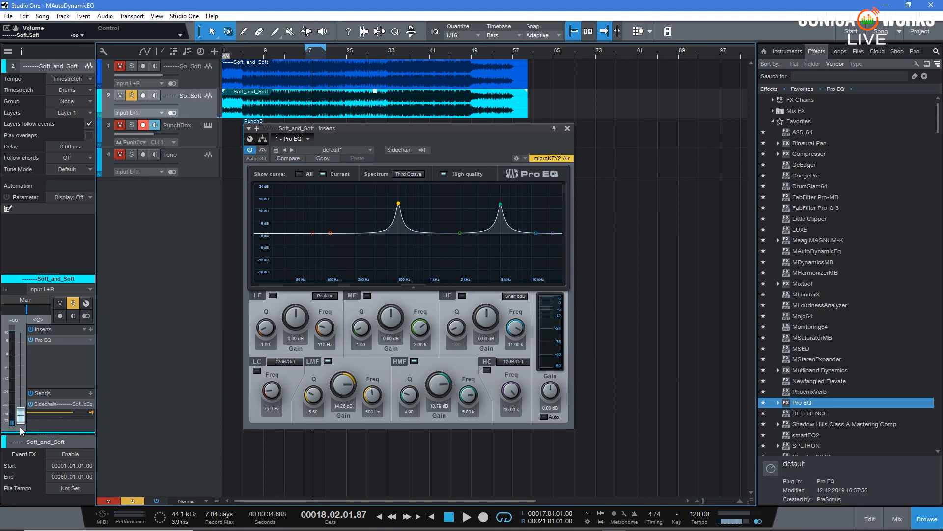
pyautogui.click(132, 66)
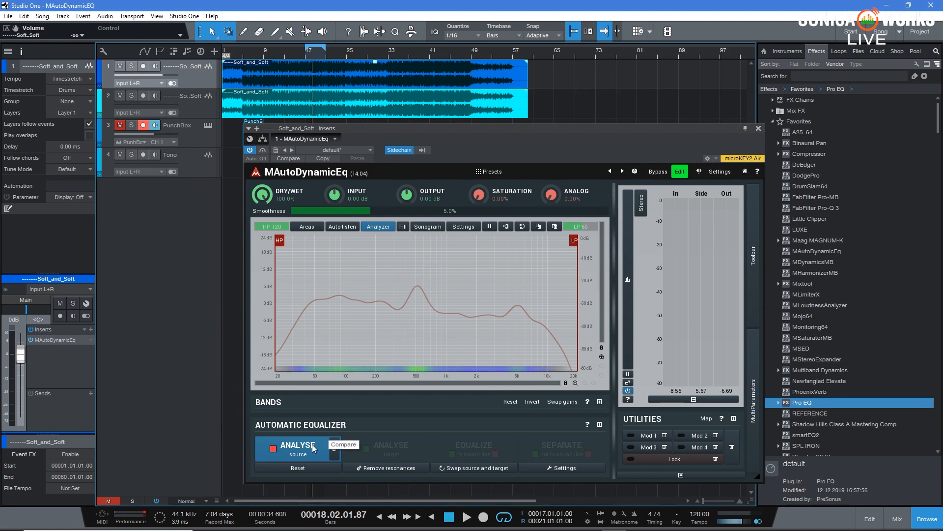
# - Finish the running source analysis and capture a new one from the side-chain over a short playback
pyautogui.click(322, 455)
pyautogui.click(334, 458)
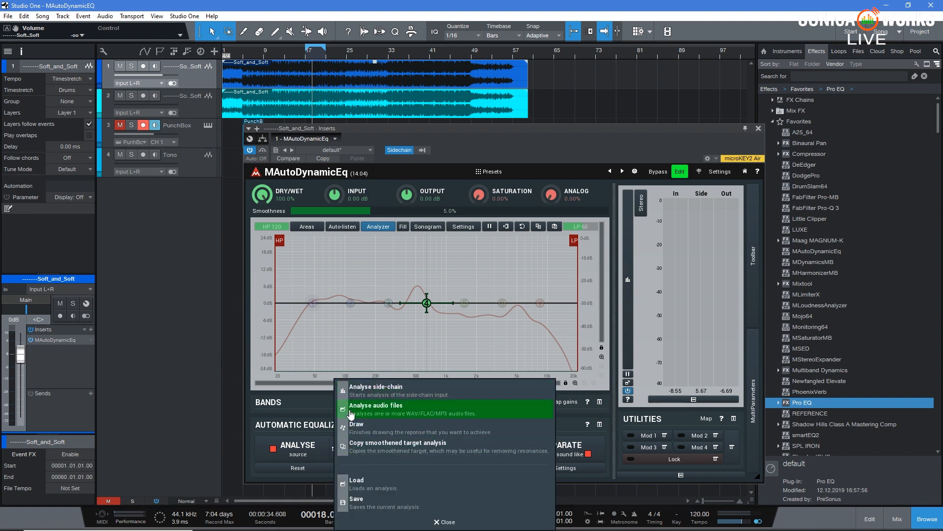
pyautogui.click(359, 389)
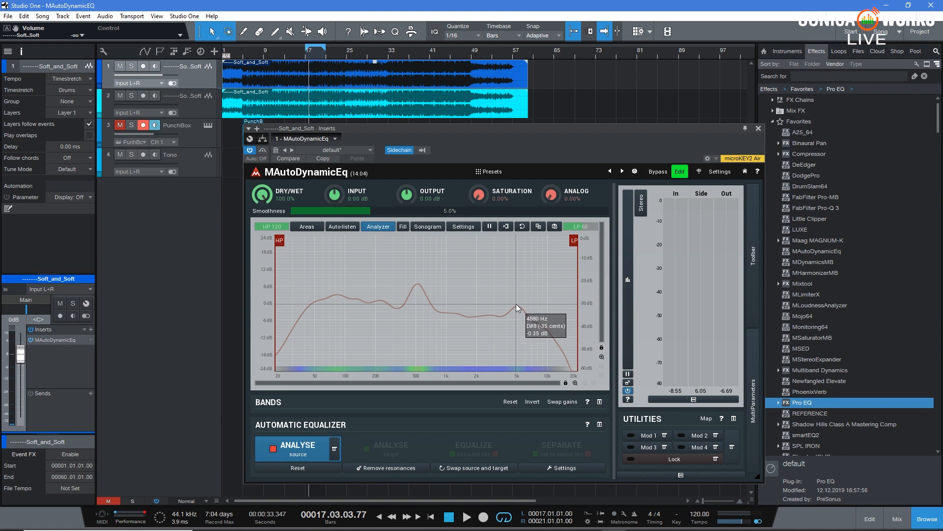
pyautogui.click(309, 452)
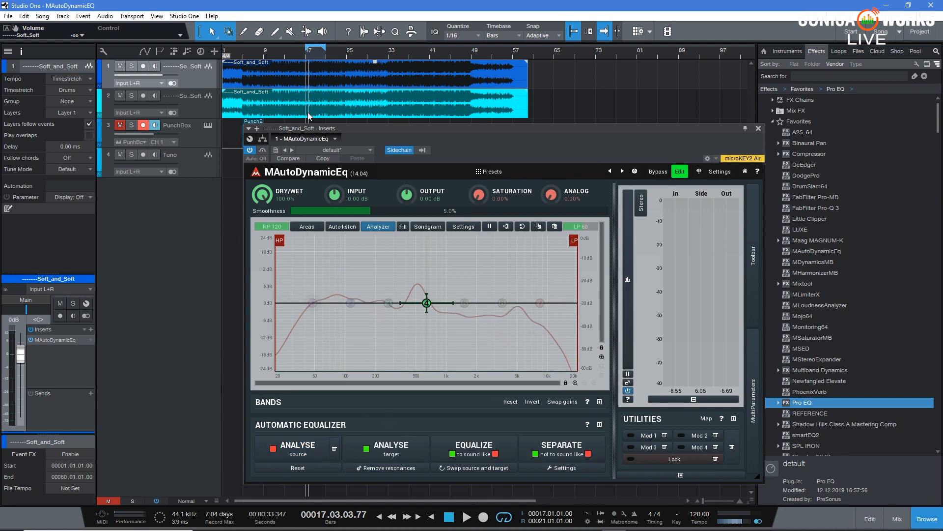
# - Analyse the original track as the target during playback, and equalize it to sound like the source
pyautogui.press('space')
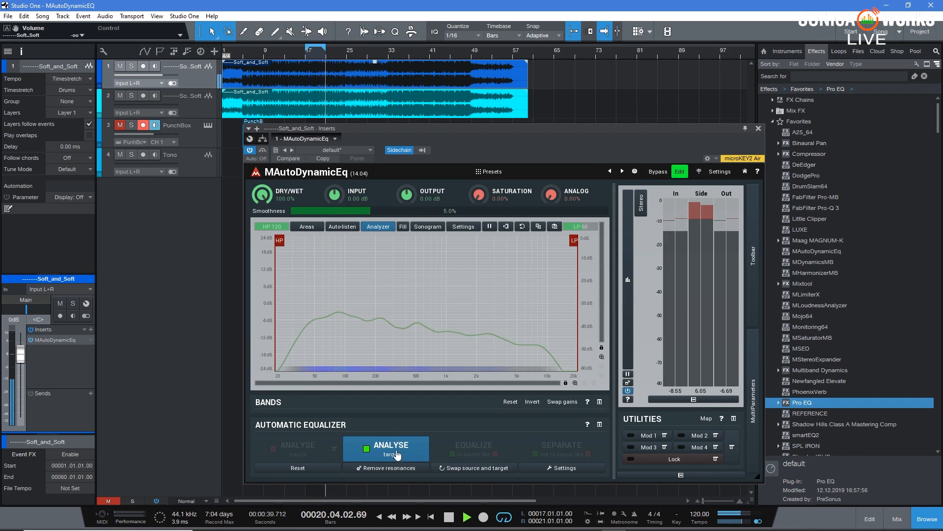
pyautogui.click(397, 454)
pyautogui.press('space')
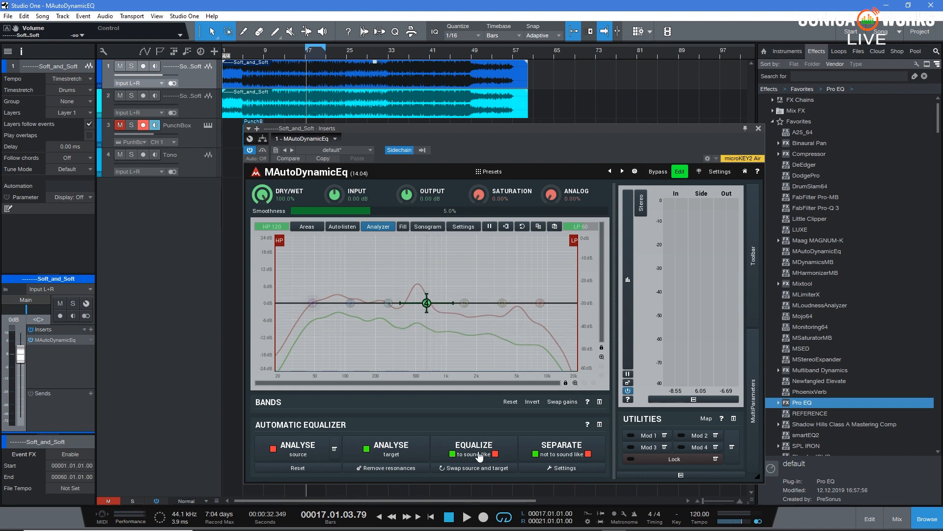
pyautogui.click(478, 456)
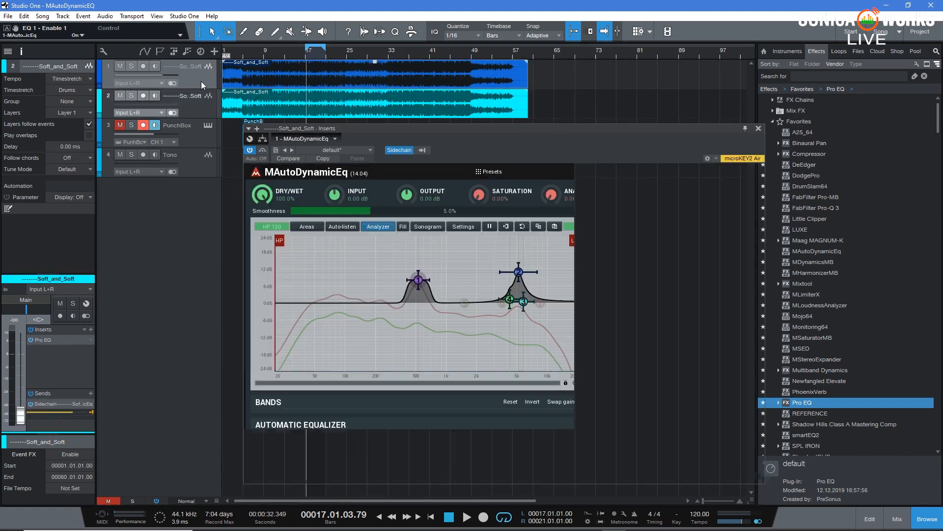
# - Return the copied Soft_and_Soft track's fader to 0 dB and solo the original track
pyautogui.click(196, 102)
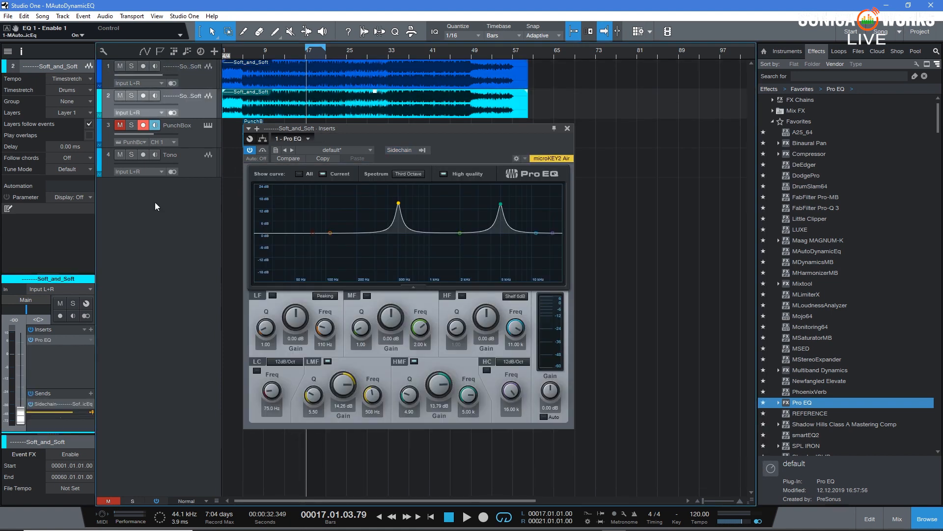
pyautogui.keyDown('ctrl'); pyautogui.click(21, 416); pyautogui.keyUp('ctrl')
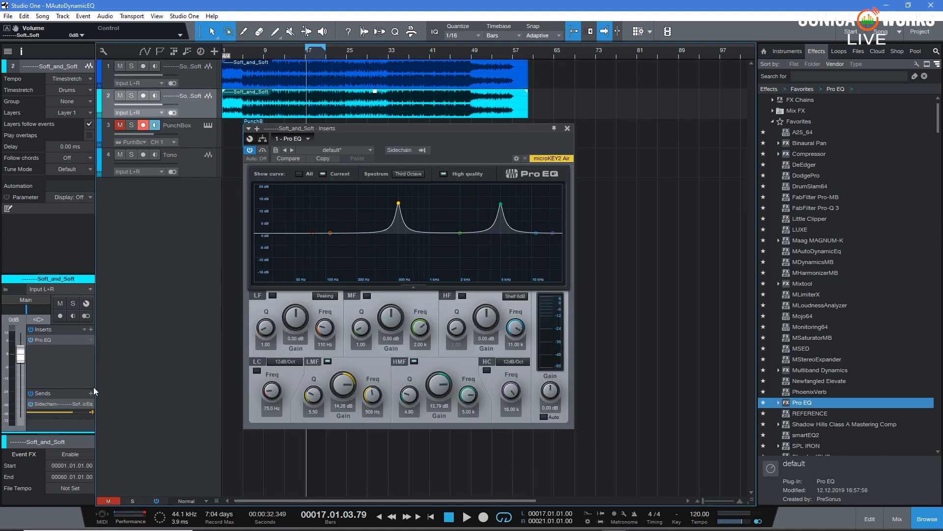
pyautogui.click(132, 65)
# - Play the passage while switching between the equalized original and the Pro EQ copy to compare their sound
pyautogui.click(195, 78)
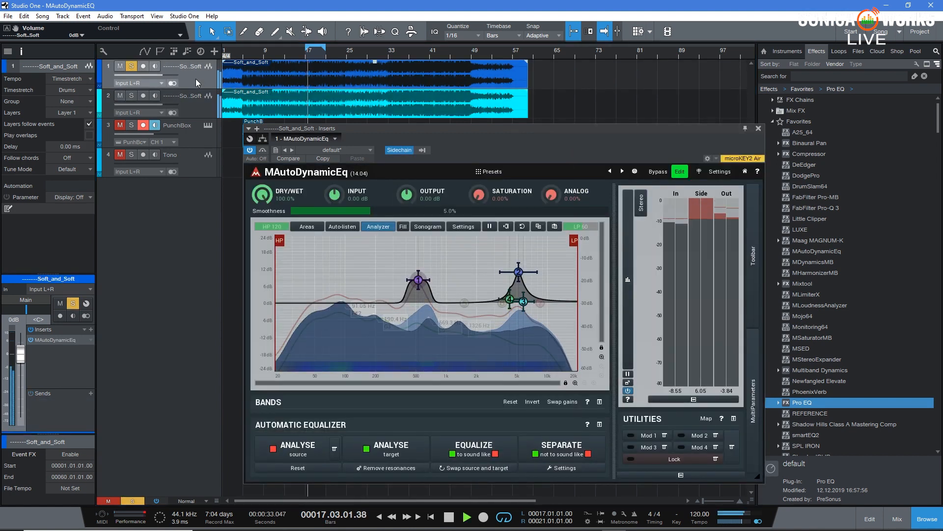
pyautogui.click(195, 103)
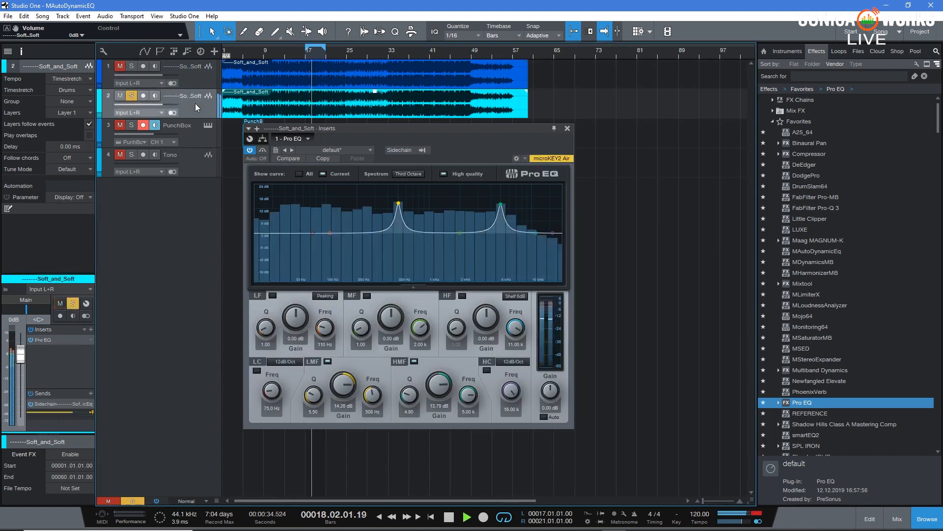
pyautogui.click(199, 71)
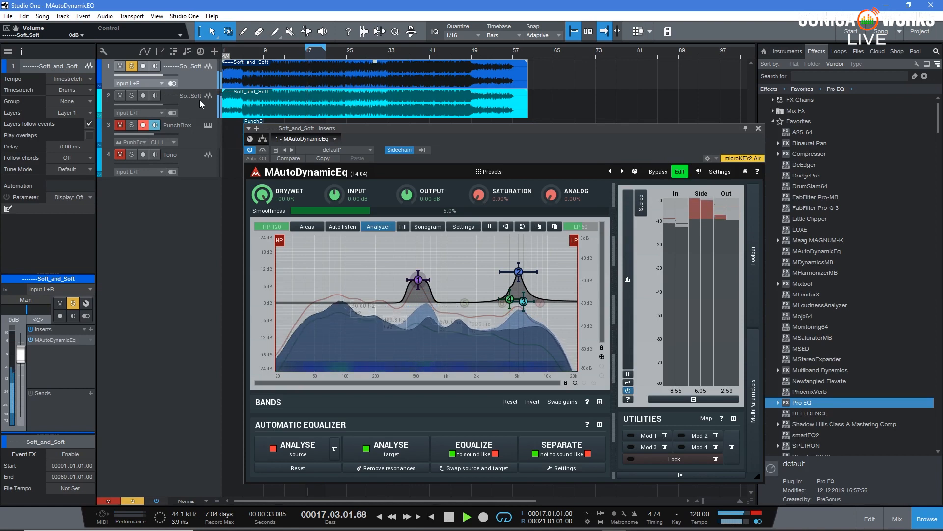
pyautogui.press('space')
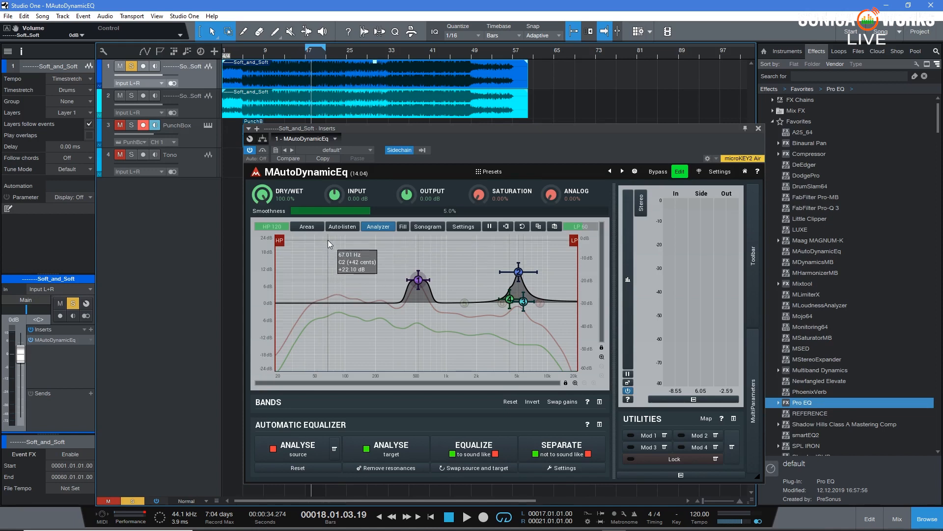
# - Reposition the MAutoDynamicEq window, reset its equalizer bands, and mute the copied Soft_and_Soft track
pyautogui.moveTo(448, 127); pyautogui.dragTo(429, 125)
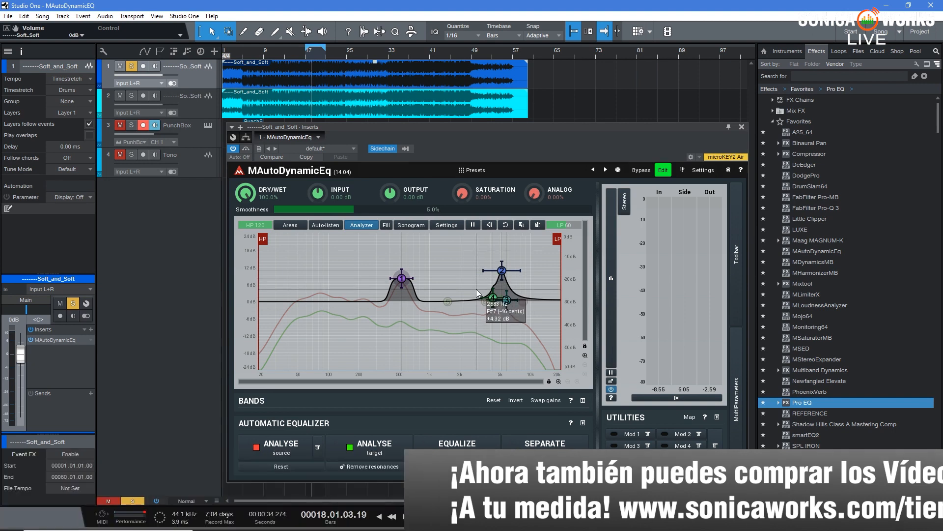
pyautogui.moveTo(458, 129); pyautogui.dragTo(444, 127)
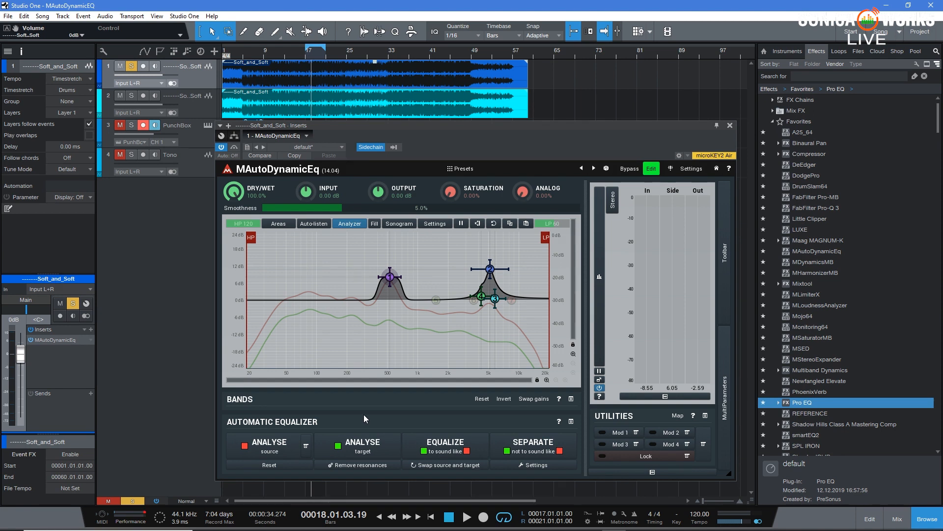
pyautogui.click(482, 399)
pyautogui.click(120, 96)
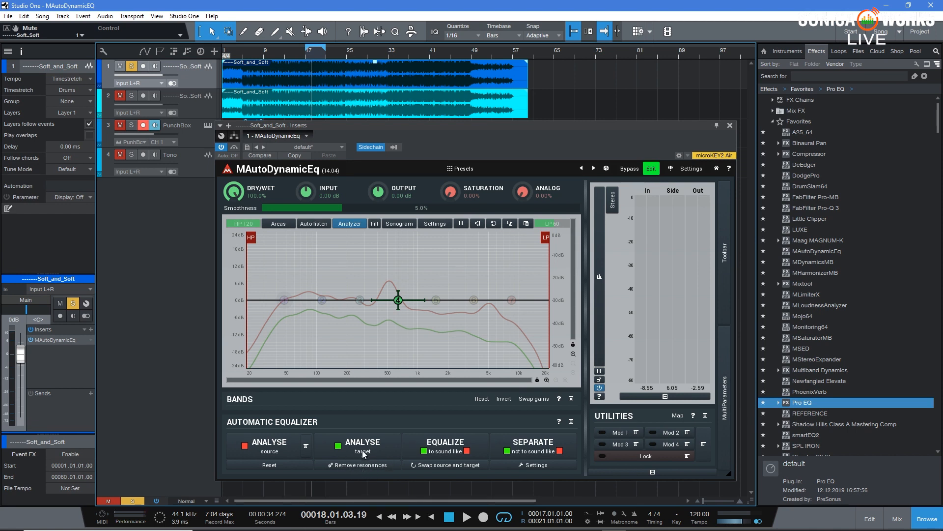
# - Extend the loop range to run from bar 13 to bar 21 and clear the Automatic Equalizer's analysis curves
pyautogui.scroll(-1, 290, 57)
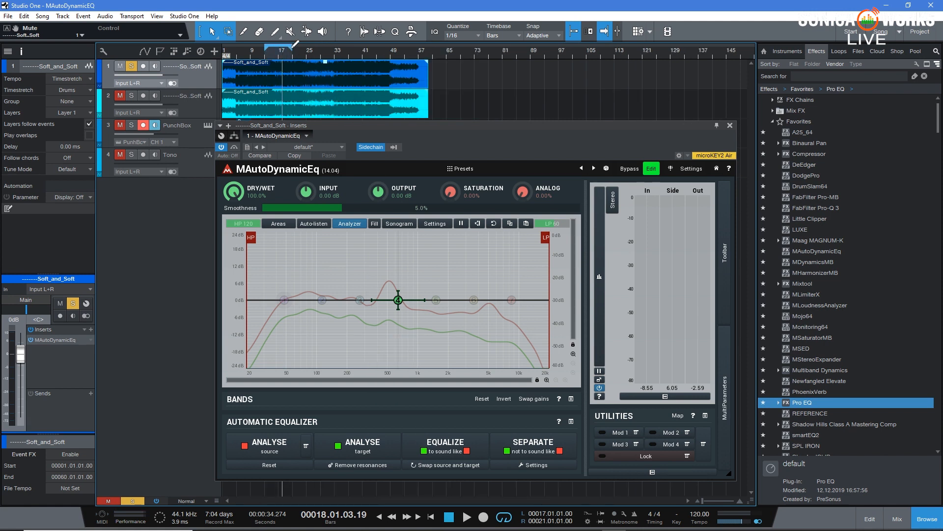
pyautogui.scroll(1, 281, 57)
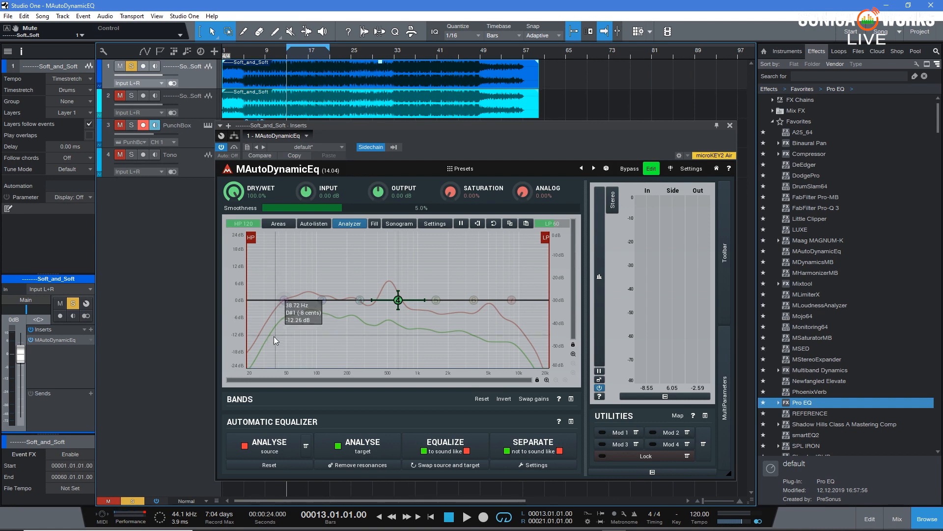
pyautogui.click(278, 468)
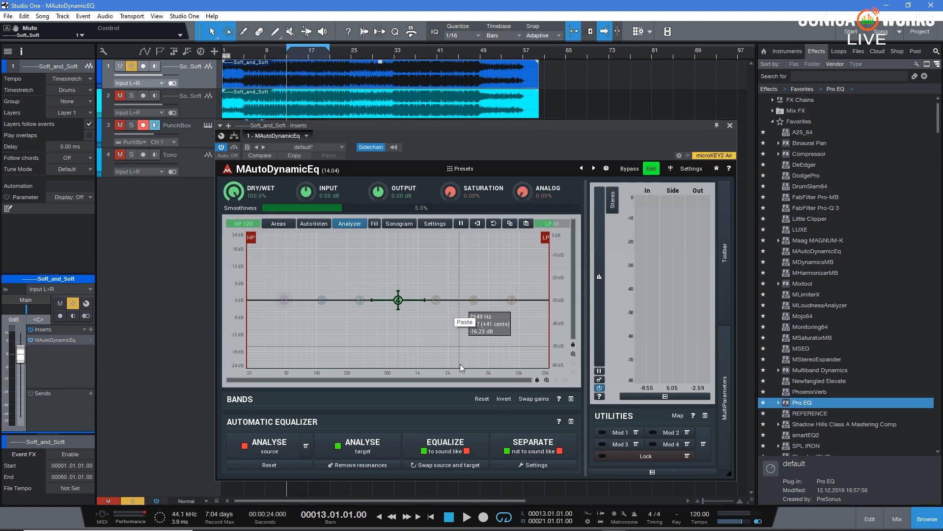
# - Analyse the original track as the target over the looped passage, and apply Remove resonances to the result
pyautogui.click(366, 451)
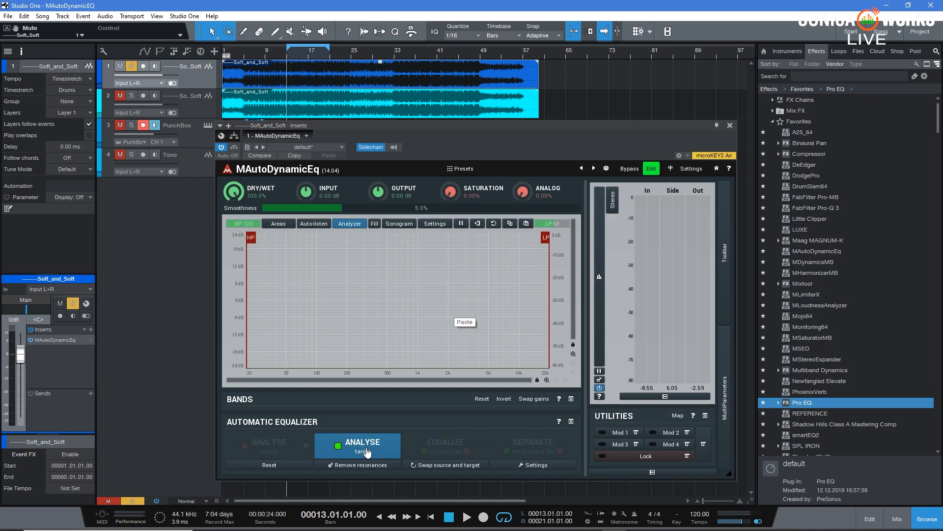
pyautogui.press('space')
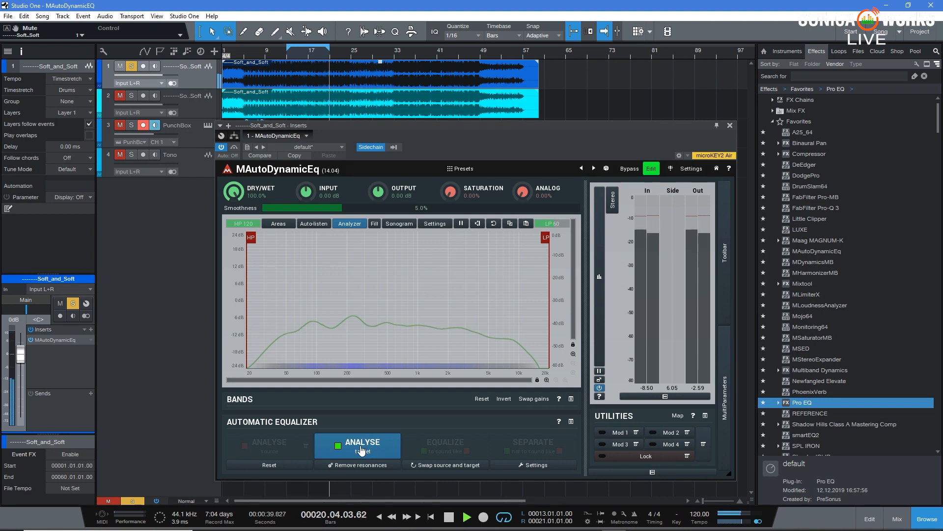
pyautogui.click(362, 450)
pyautogui.press('space')
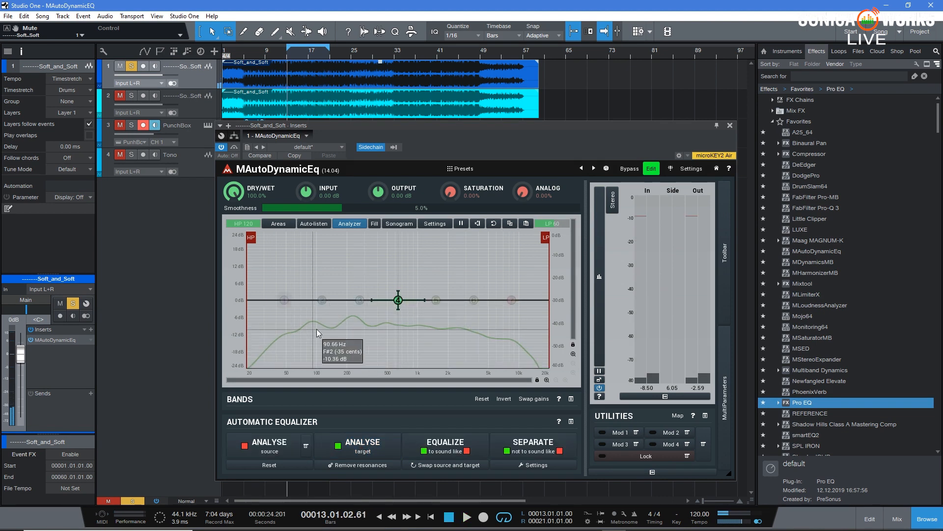
pyautogui.click(361, 465)
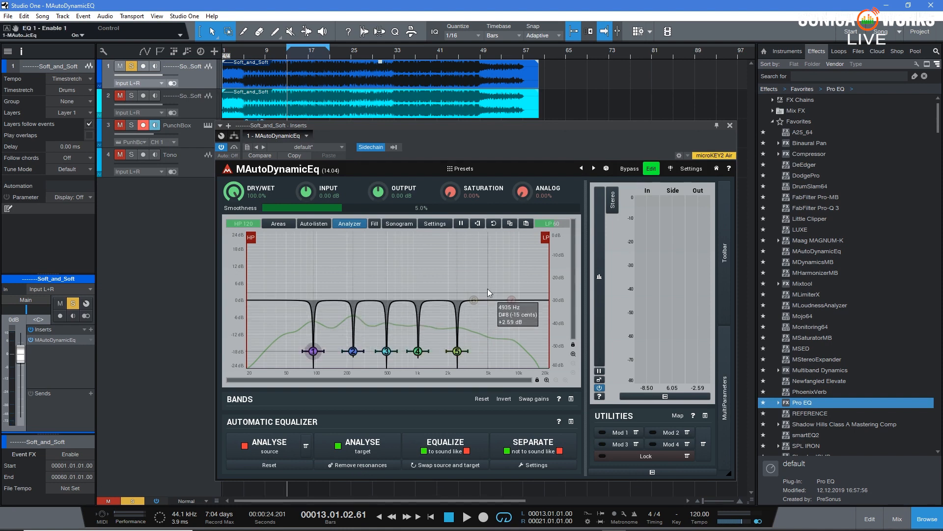
# - Play the loop from bar 17 while toggling MAutoDynamicEq on and off, and expand the band parameters
pyautogui.press('space')
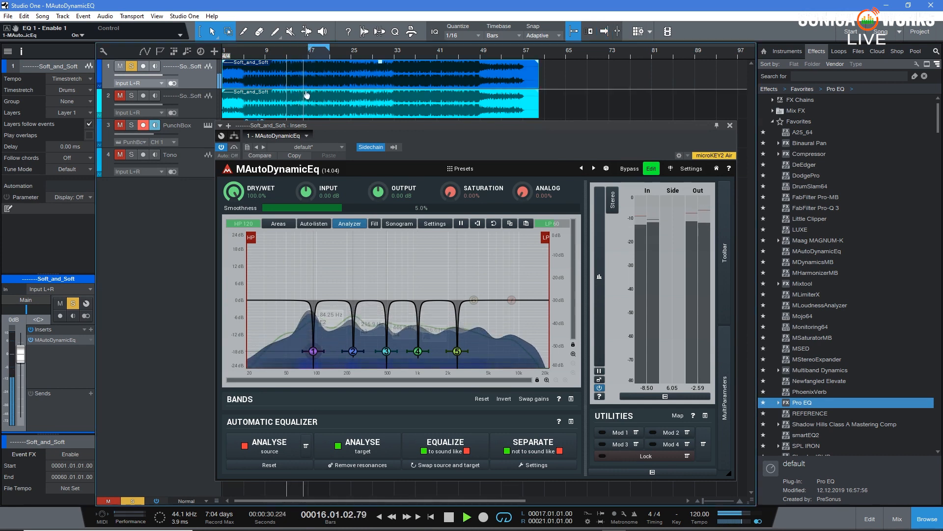
pyautogui.click(222, 147)
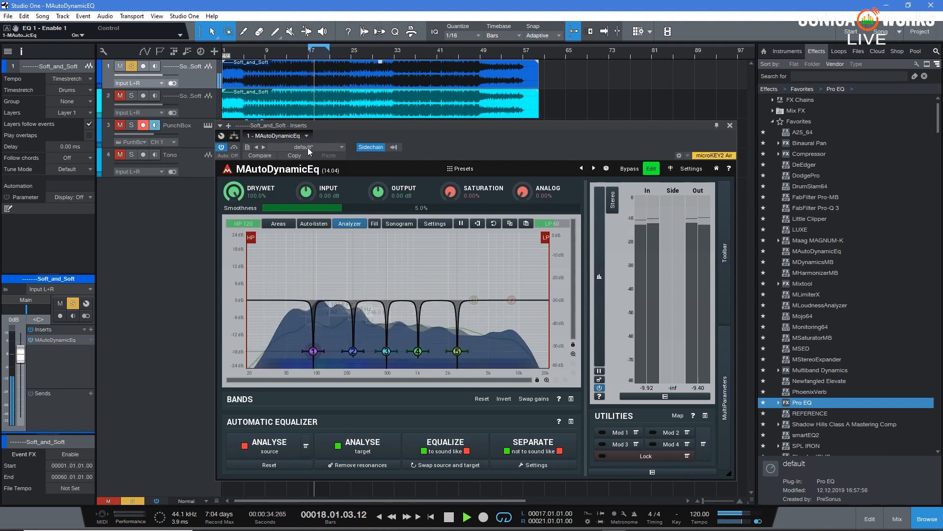
pyautogui.press('space')
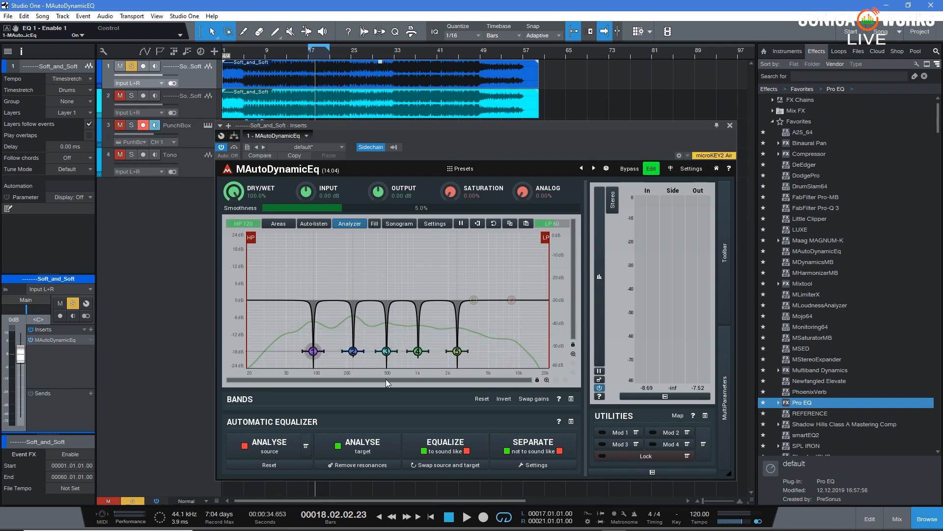
pyautogui.click(571, 400)
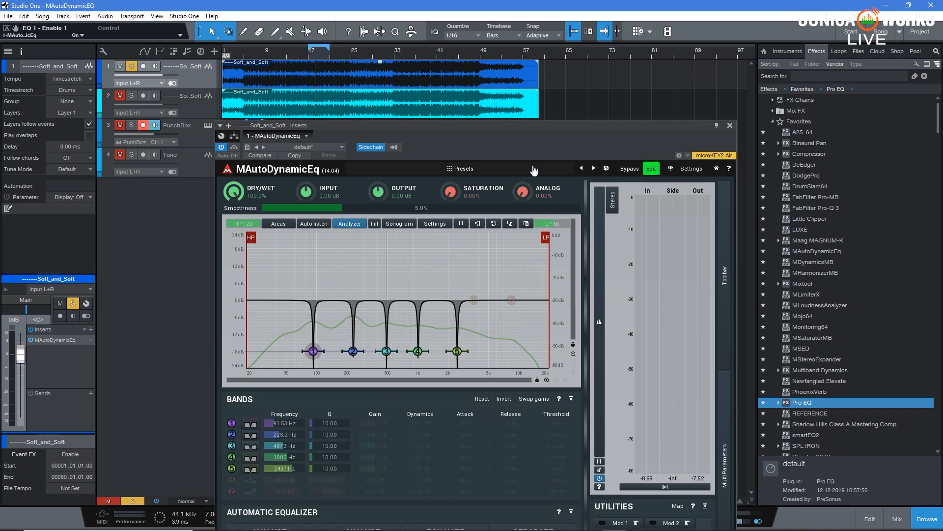
# - Change band 1 to a Peak filter with a Q of 20, 0 dB gain and -6.91 dB dynamics
pyautogui.moveTo(517, 129); pyautogui.dragTo(513, 75)
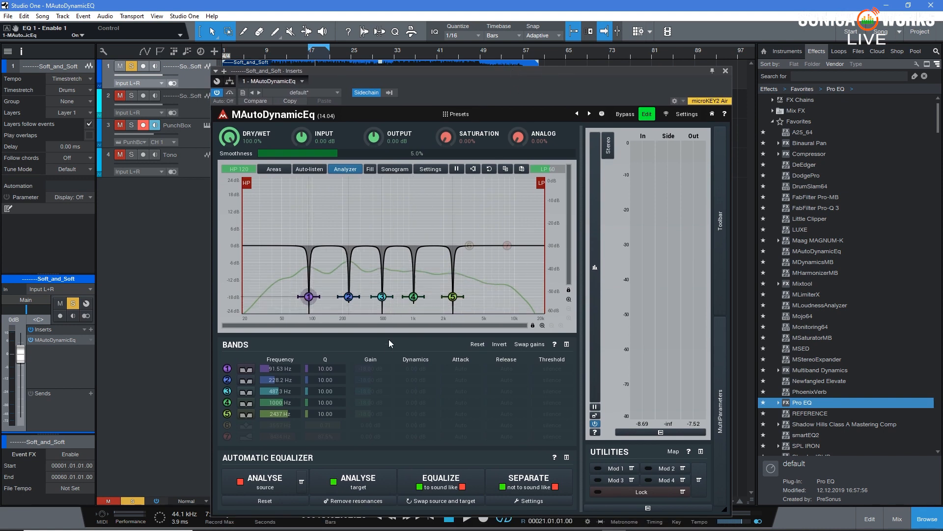
pyautogui.click(248, 372)
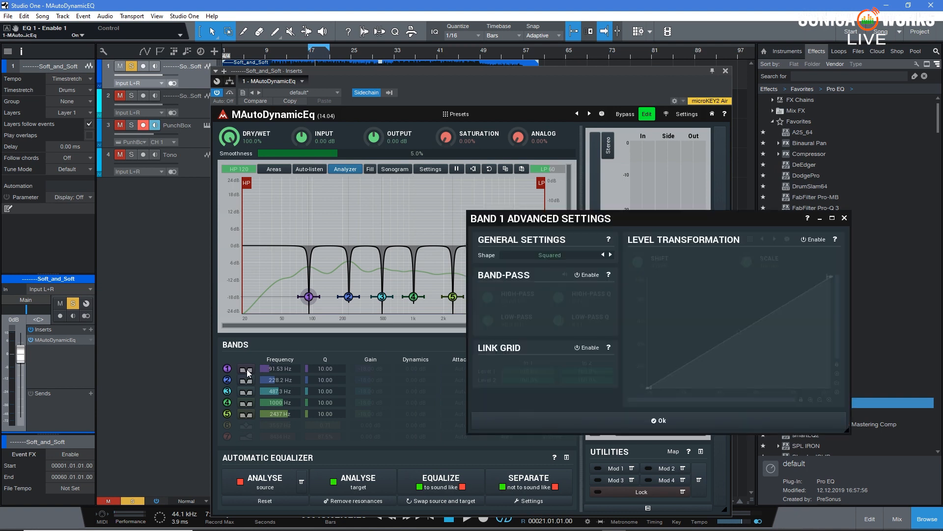
pyautogui.click(845, 218)
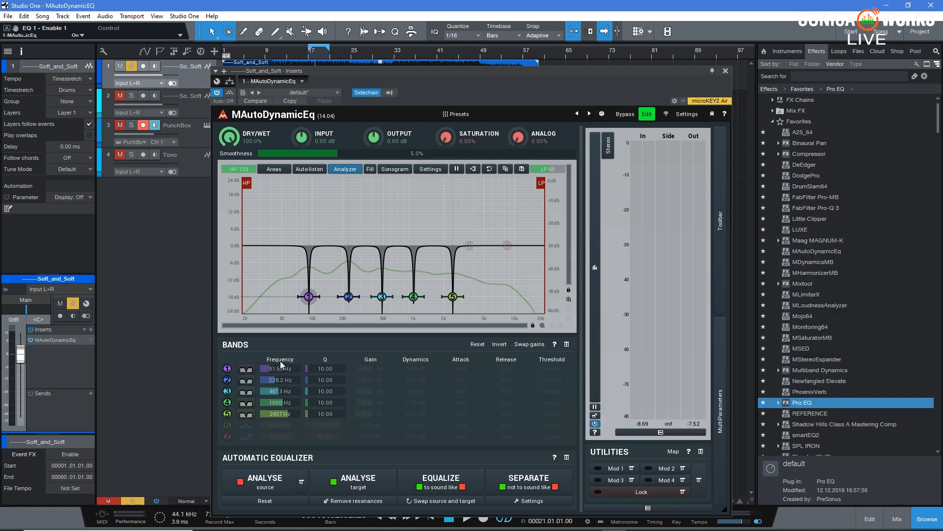
pyautogui.click(245, 369)
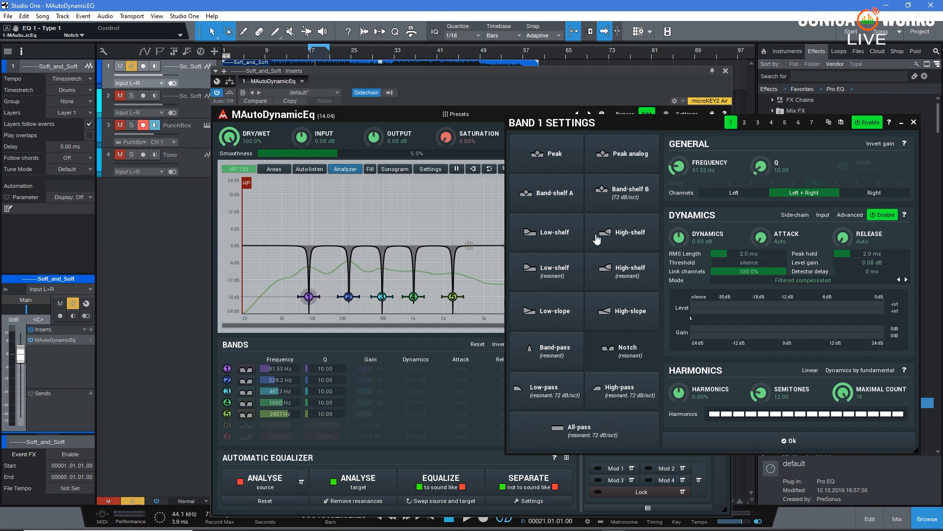
pyautogui.click(561, 155)
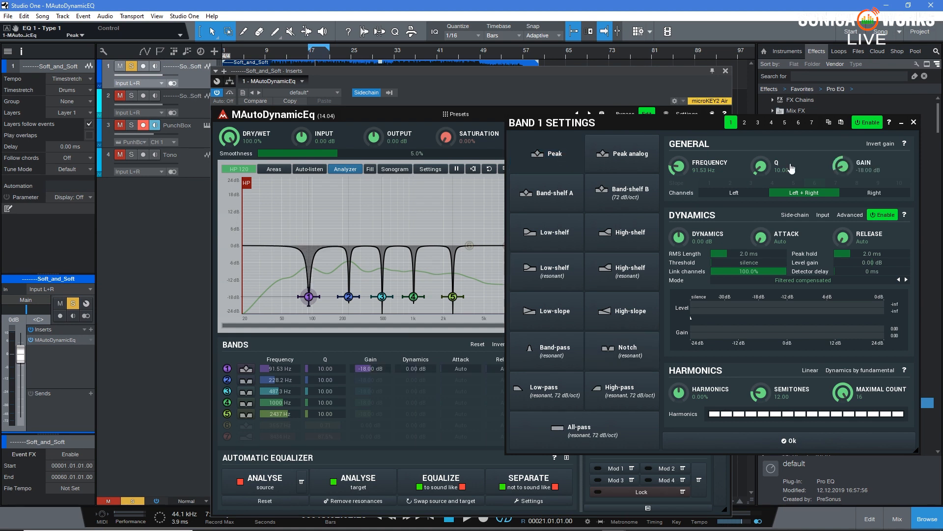
pyautogui.moveTo(763, 165); pyautogui.dragTo(763, 176)
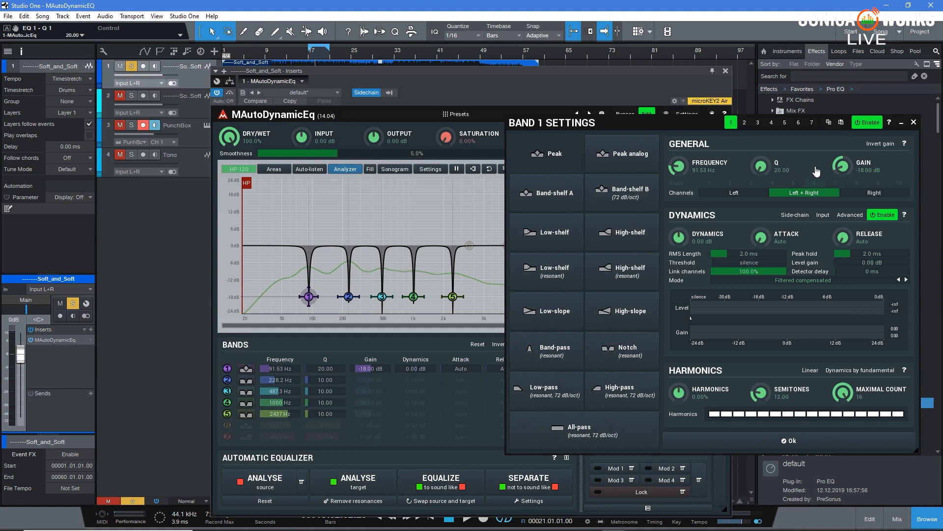
pyautogui.moveTo(841, 165); pyautogui.dragTo(842, 149)
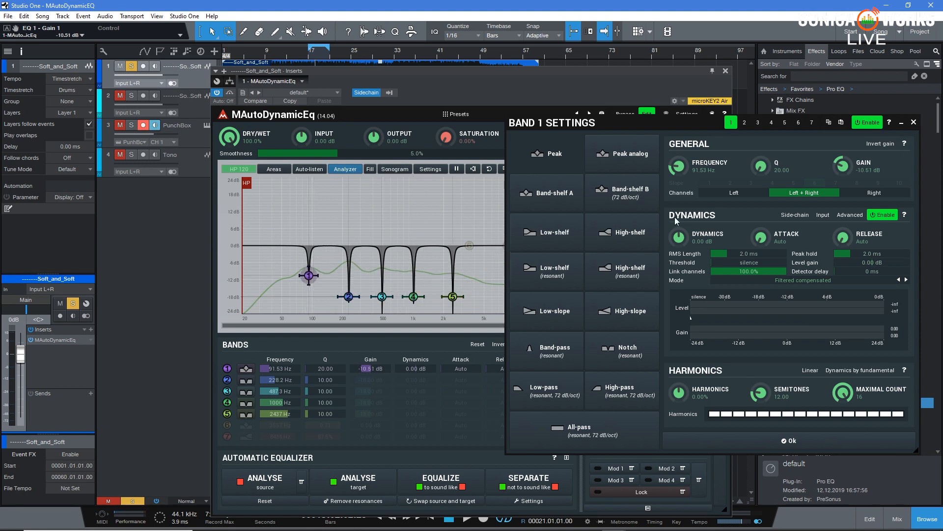
pyautogui.doubleClick(848, 177)
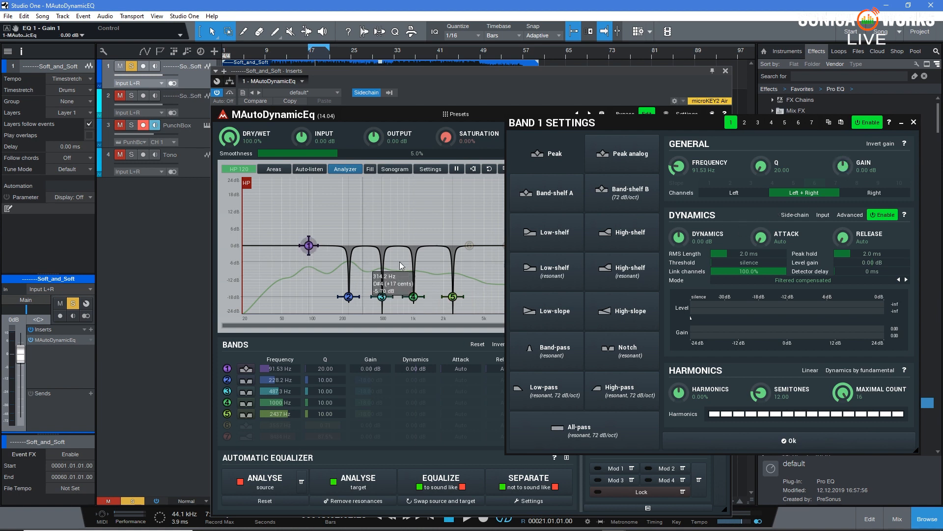
pyautogui.moveTo(682, 241)
pyautogui.mouseDown()
pyautogui.moveTo(682, 260)
pyautogui.moveTo(683, 243)
pyautogui.mouseUp()
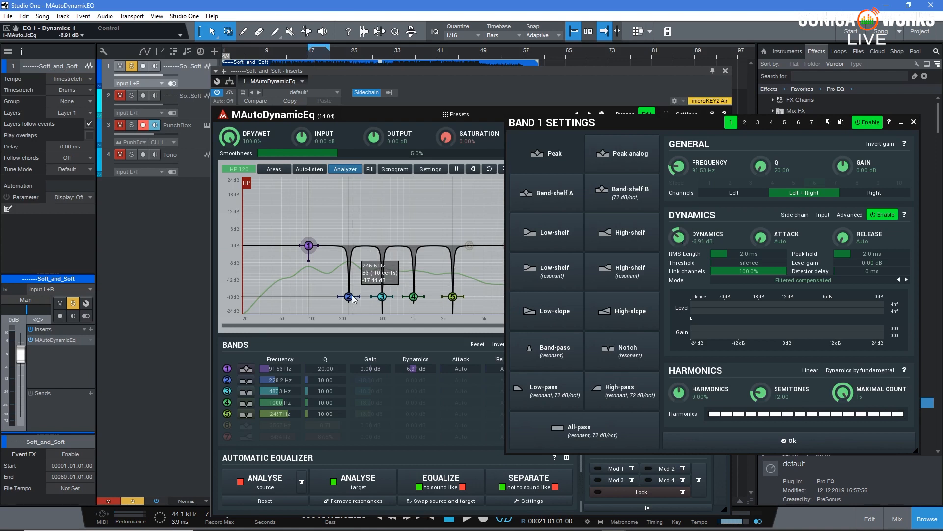
# - Set band 2 to a Peak filter with a Q of 20, 0 dB gain and -6.14 dB dynamics
pyautogui.click(743, 122)
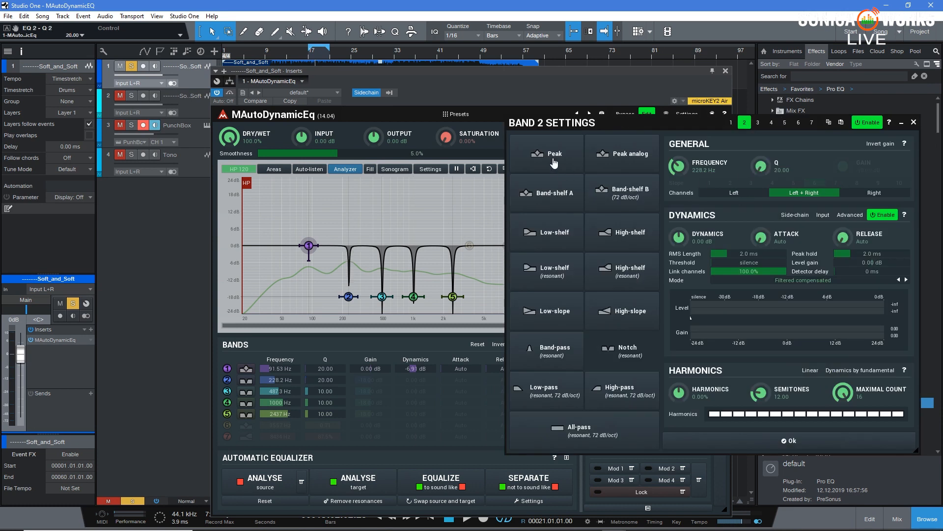
pyautogui.click(553, 162)
pyautogui.doubleClick(850, 161)
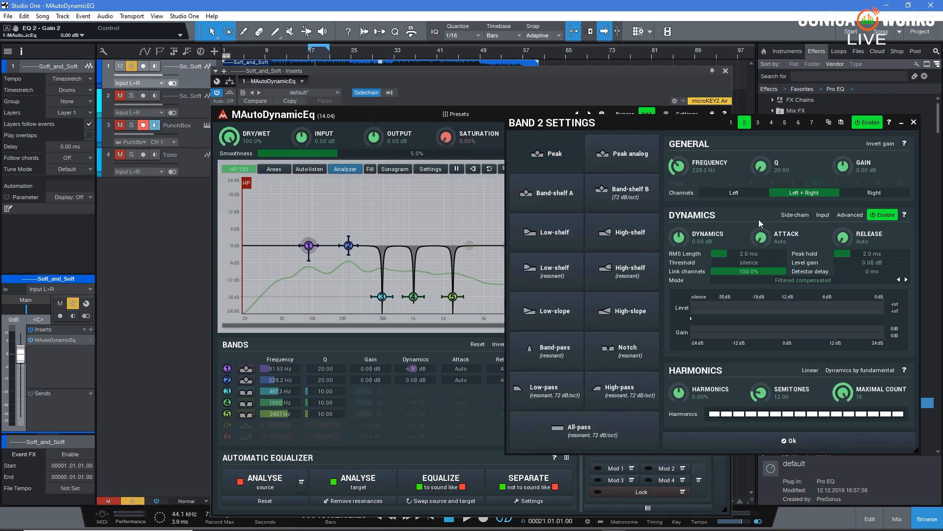
pyautogui.moveTo(694, 247); pyautogui.dragTo(694, 253)
pyautogui.moveTo(715, 125); pyautogui.dragTo(635, 147)
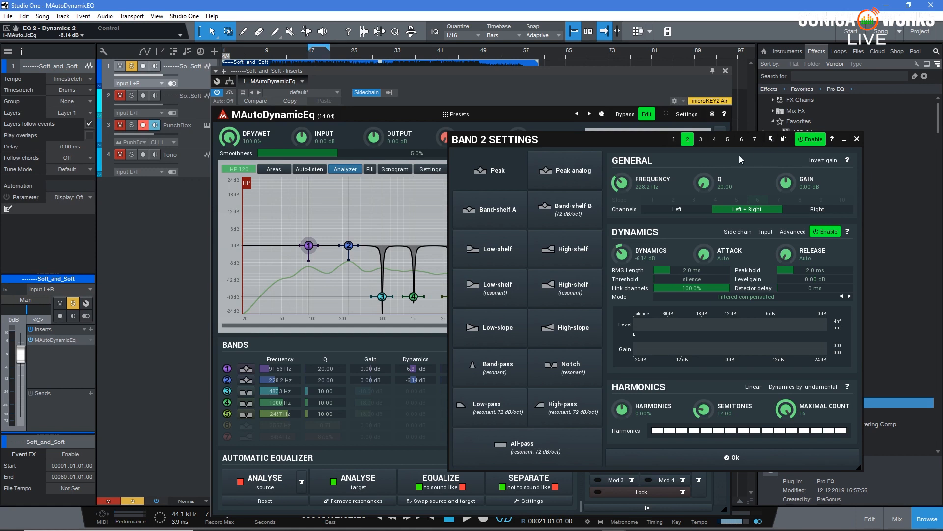
# - Paste band 2's settings onto band 3, set its frequency to 487.3 Hz, and close the band settings
pyautogui.click(701, 140)
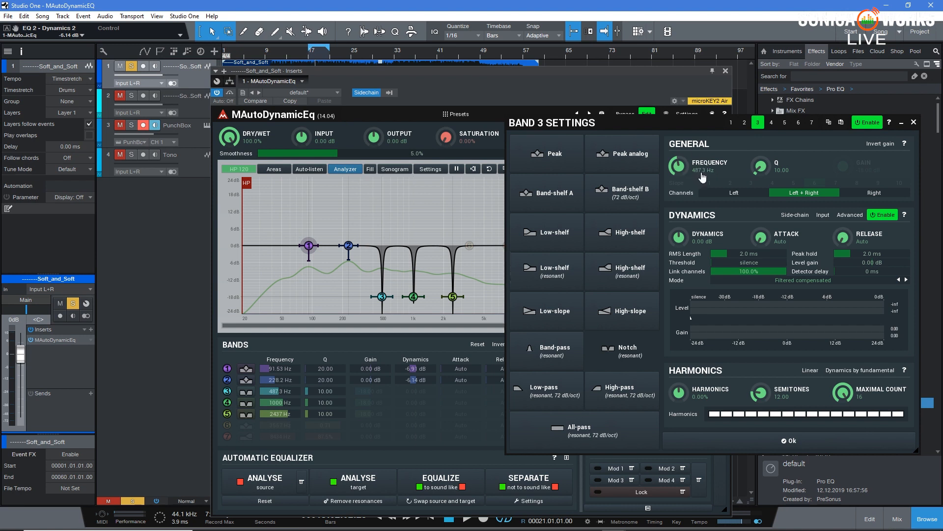
pyautogui.click(841, 123)
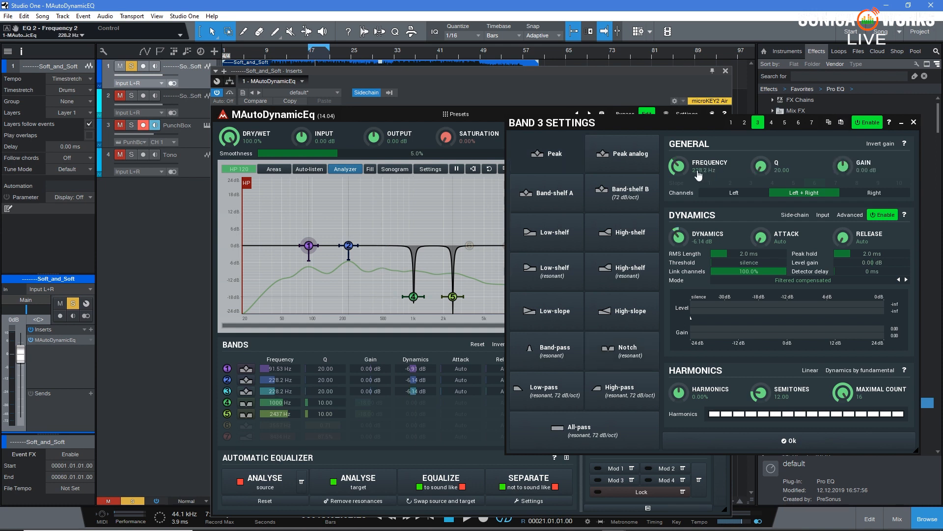
pyautogui.doubleClick(698, 172)
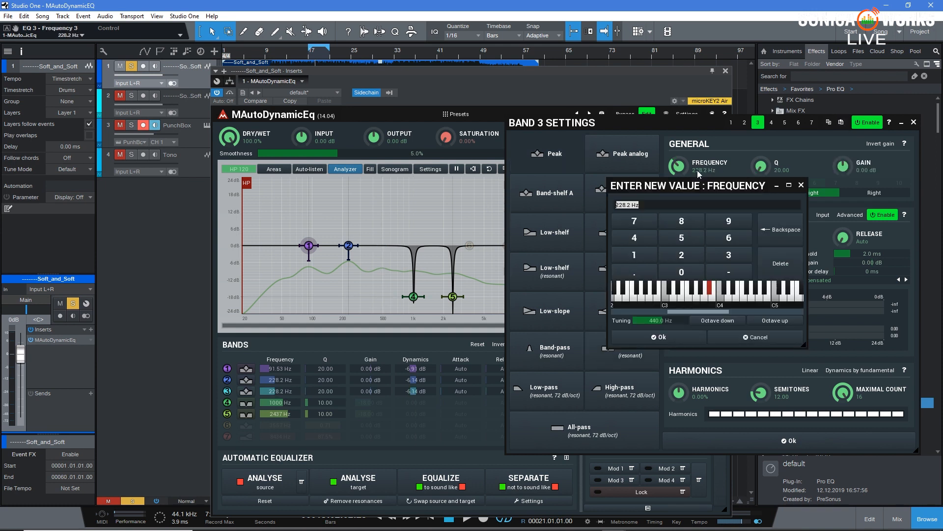
pyautogui.click(651, 241)
pyautogui.click(681, 221)
pyautogui.click(636, 222)
pyautogui.click(652, 275)
pyautogui.click(727, 256)
pyautogui.click(683, 339)
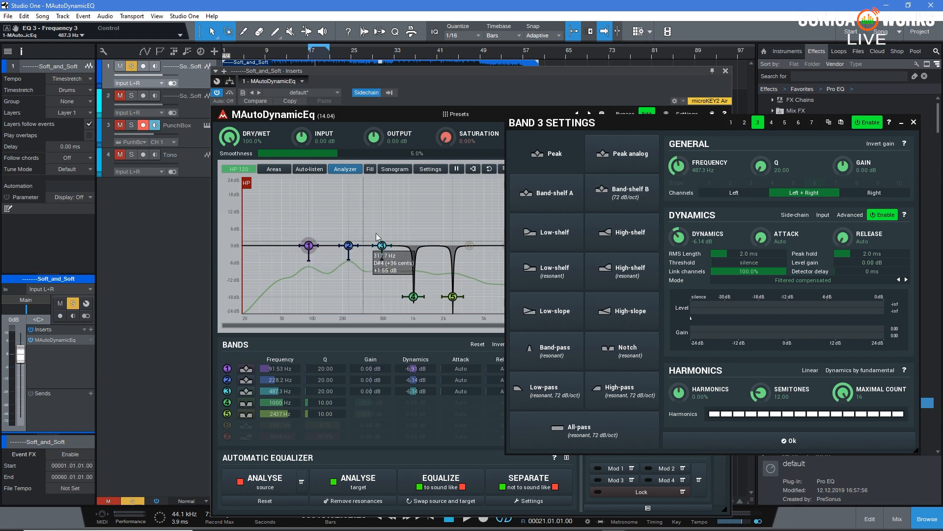
pyautogui.click(913, 122)
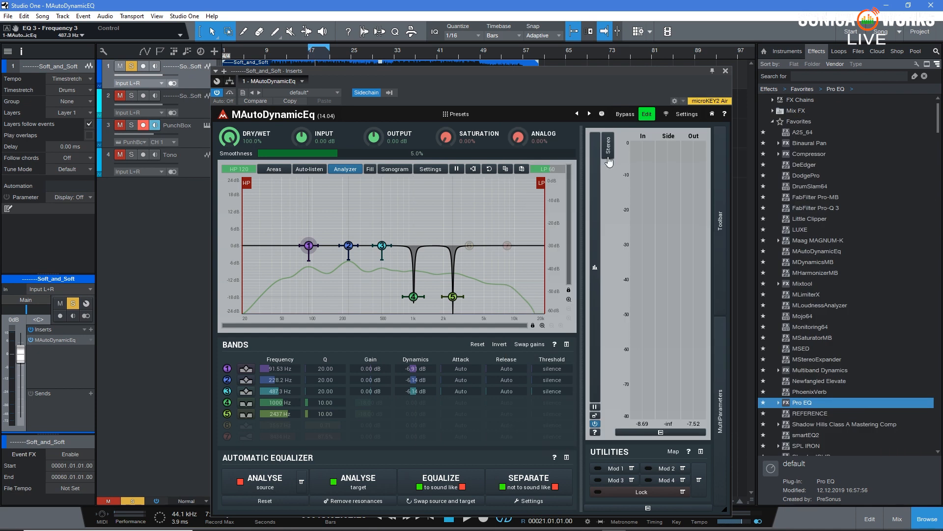
# - Play the loop and set the thresholds of bands 1, 2 and 3 to -29.0, -31.8 and -32.7 dB
pyautogui.press('space')
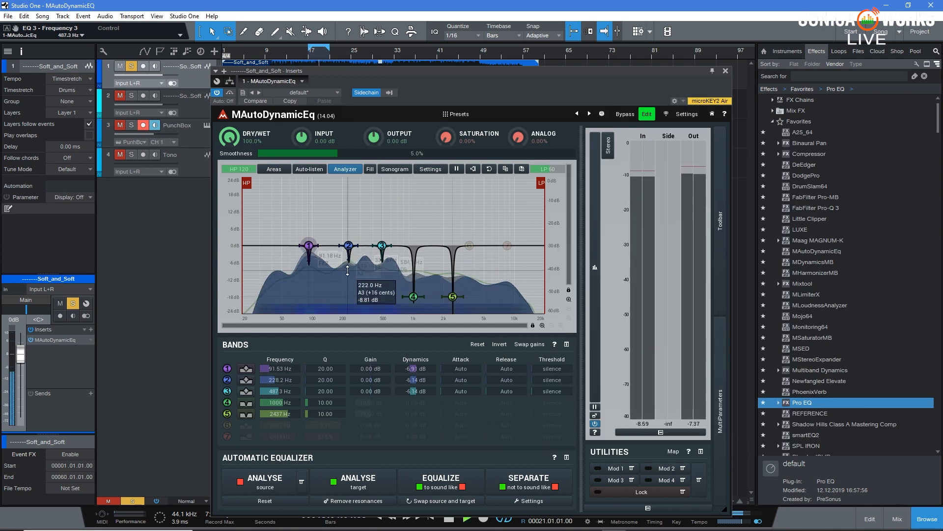
pyautogui.press('space')
pyautogui.moveTo(552, 369)
pyautogui.mouseDown()
pyautogui.moveTo(552, 359)
pyautogui.moveTo(552, 382)
pyautogui.mouseUp()
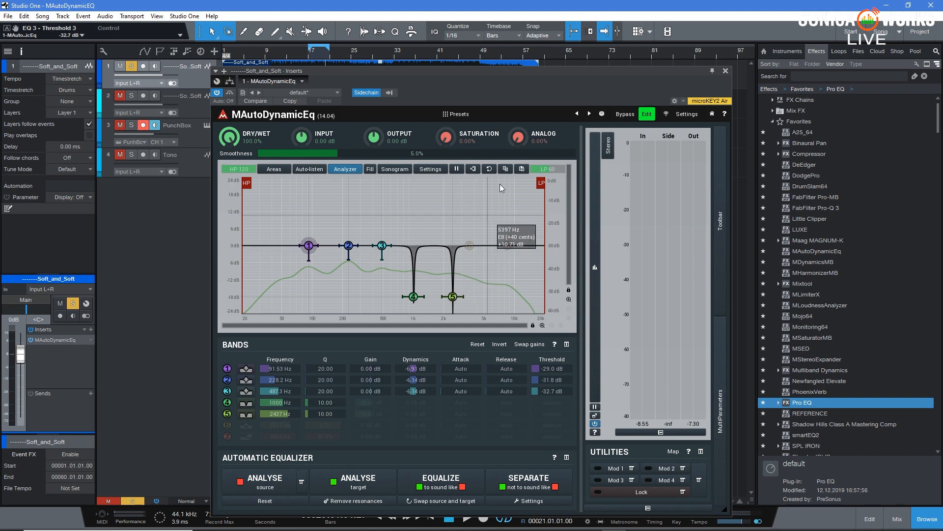
# - Reposition the plug-in window, expand its Toolbar section, and view the upsampling and channel mode options without changing them
pyautogui.moveTo(500, 69); pyautogui.dragTo(470, 47)
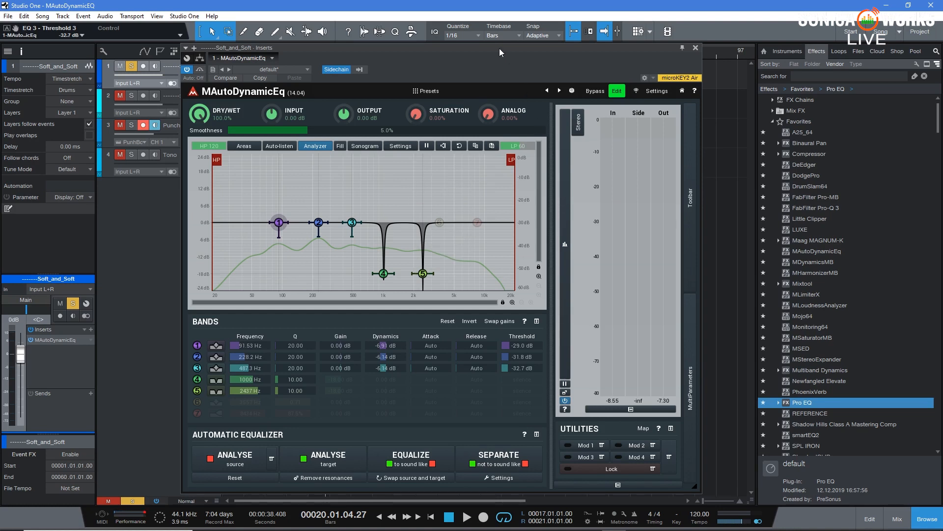
pyautogui.moveTo(499, 48); pyautogui.dragTo(497, 42)
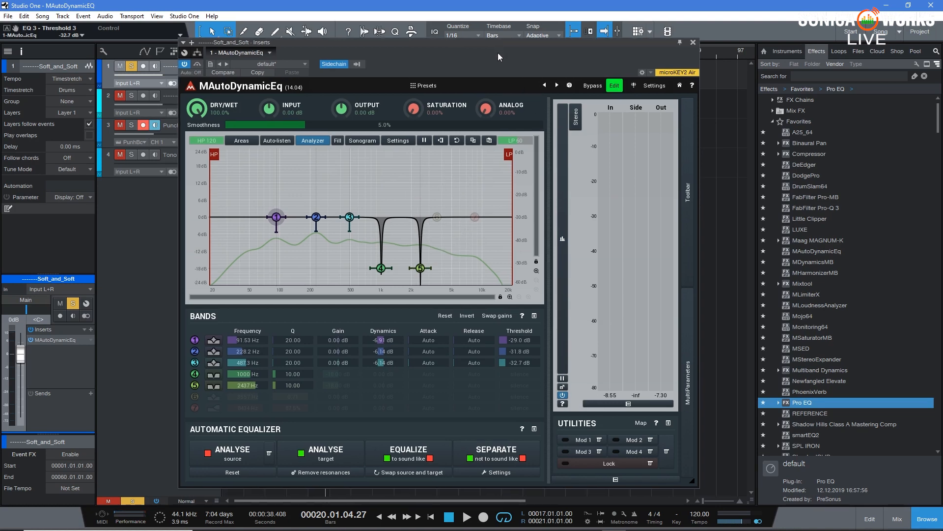
pyautogui.click(687, 198)
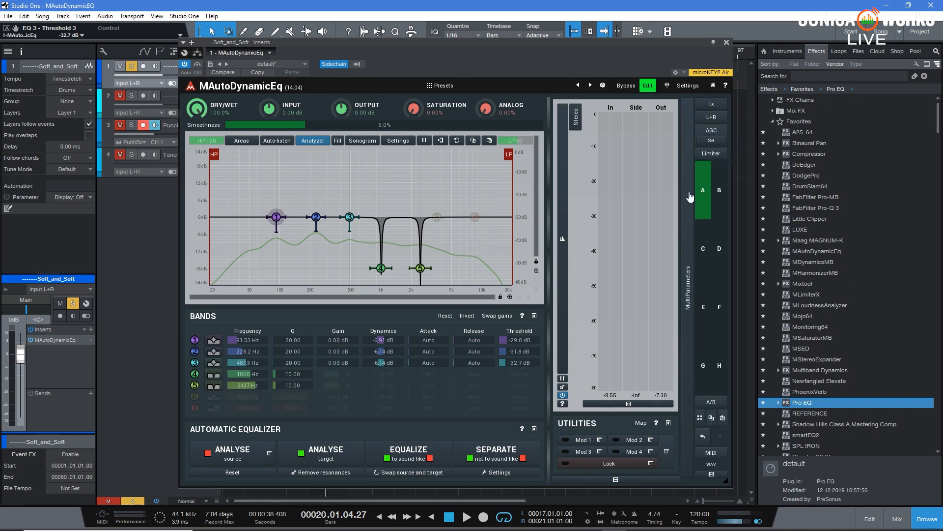
pyautogui.click(720, 109)
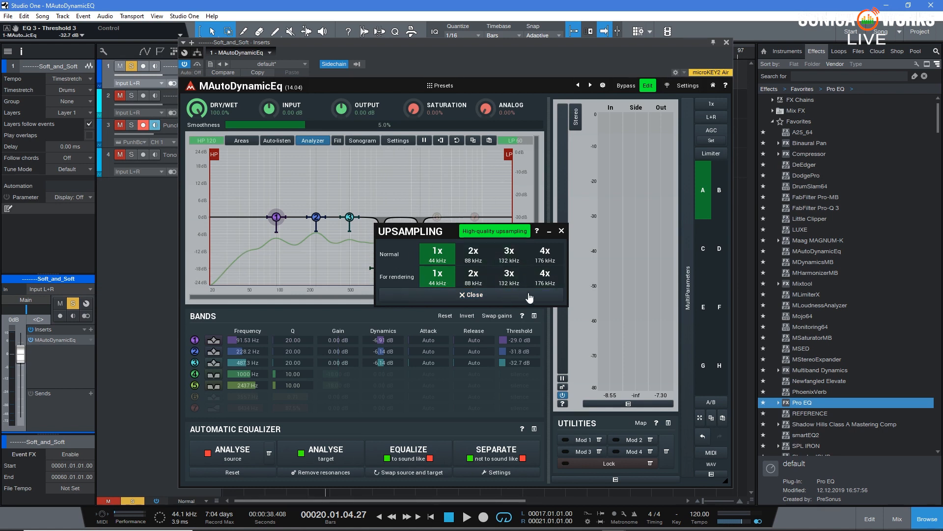
pyautogui.click(562, 232)
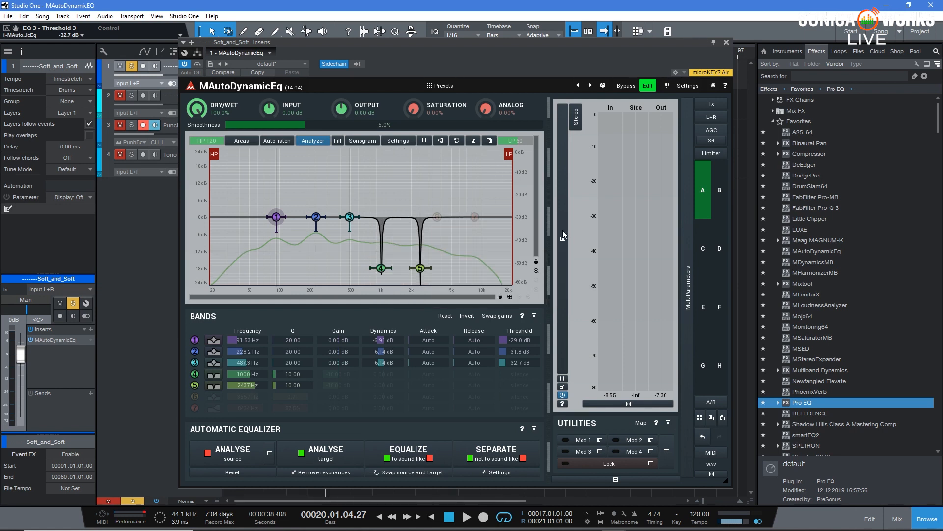
pyautogui.click(721, 122)
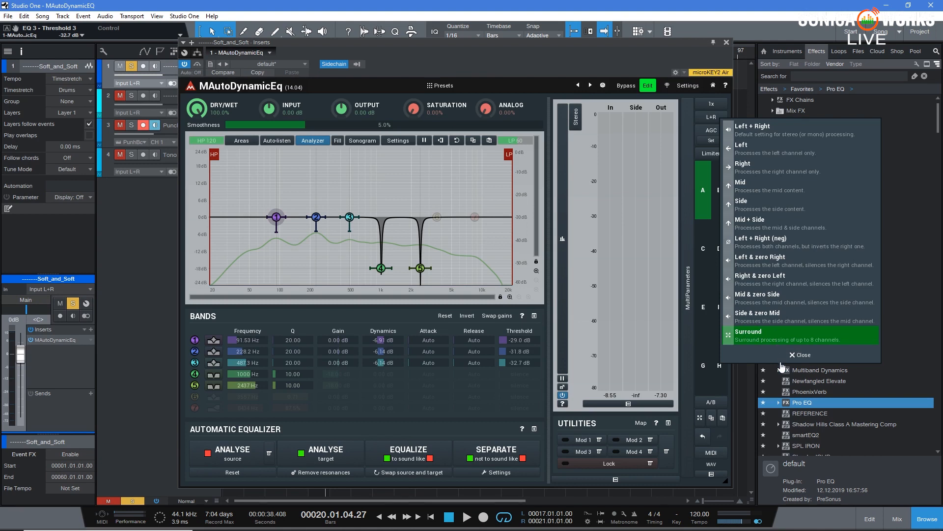
pyautogui.click(801, 358)
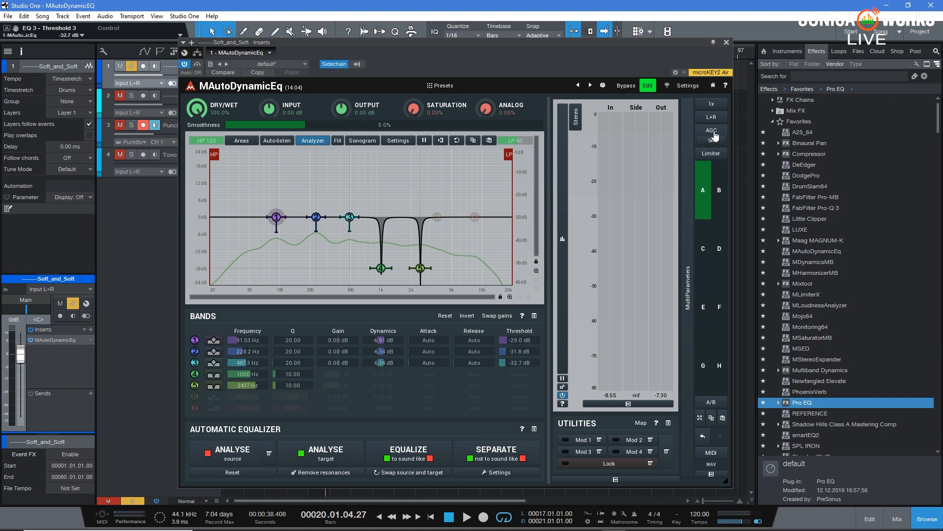
# - Toggle the plug-in's Limiter on and off and shift the plug-in window slightly
pyautogui.click(718, 155)
pyautogui.click(718, 155)
pyautogui.click(718, 155)
pyautogui.click(718, 156)
pyautogui.moveTo(493, 45); pyautogui.dragTo(488, 37)
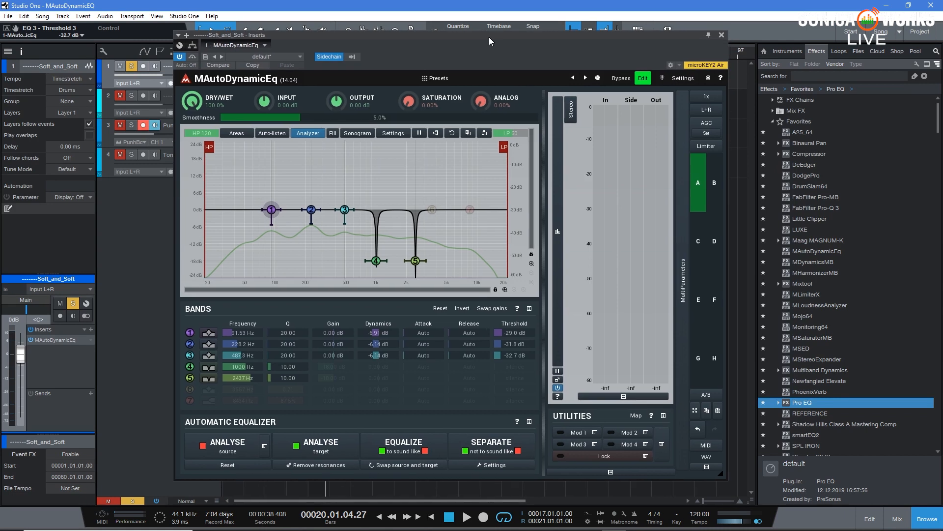